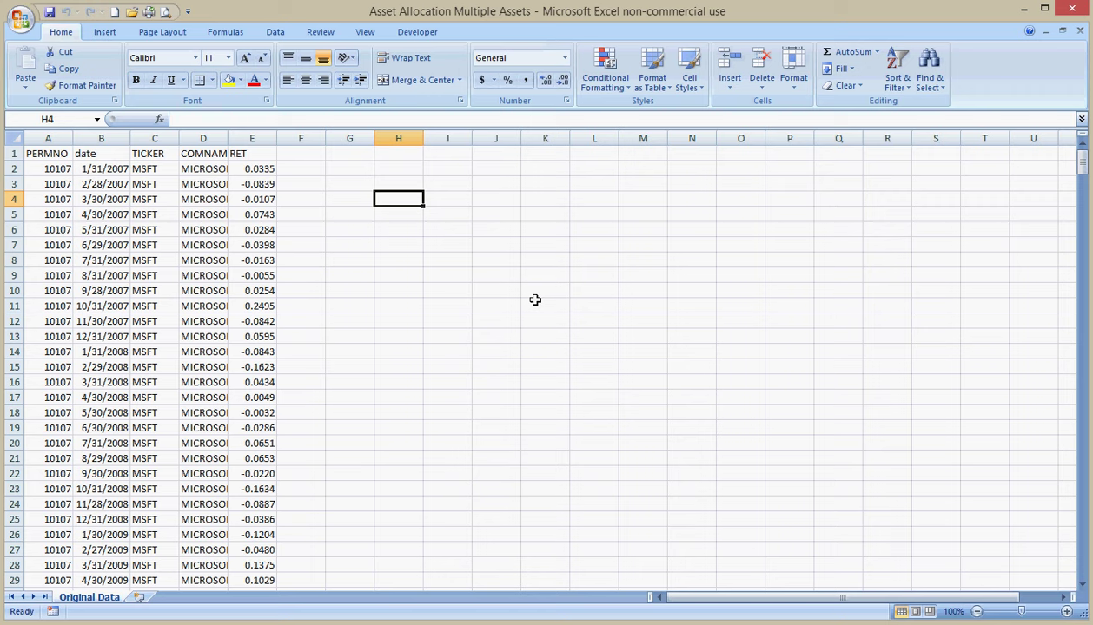
# Inspect the company name, monthly return and ticker columns of the source data.
pyautogui.click(182, 289)
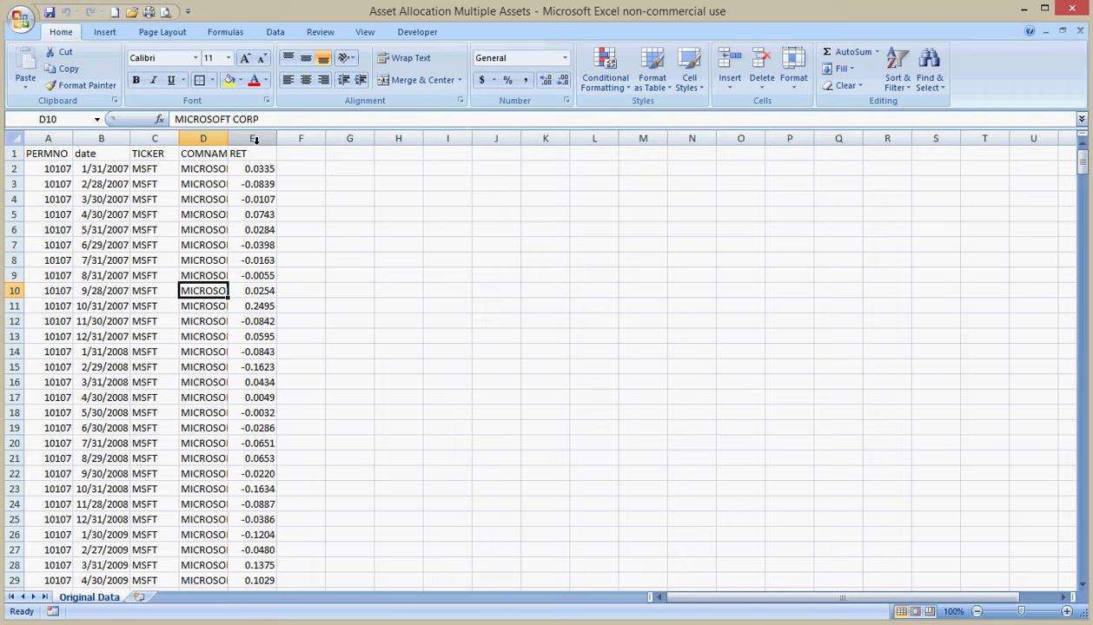
pyautogui.click(252, 215)
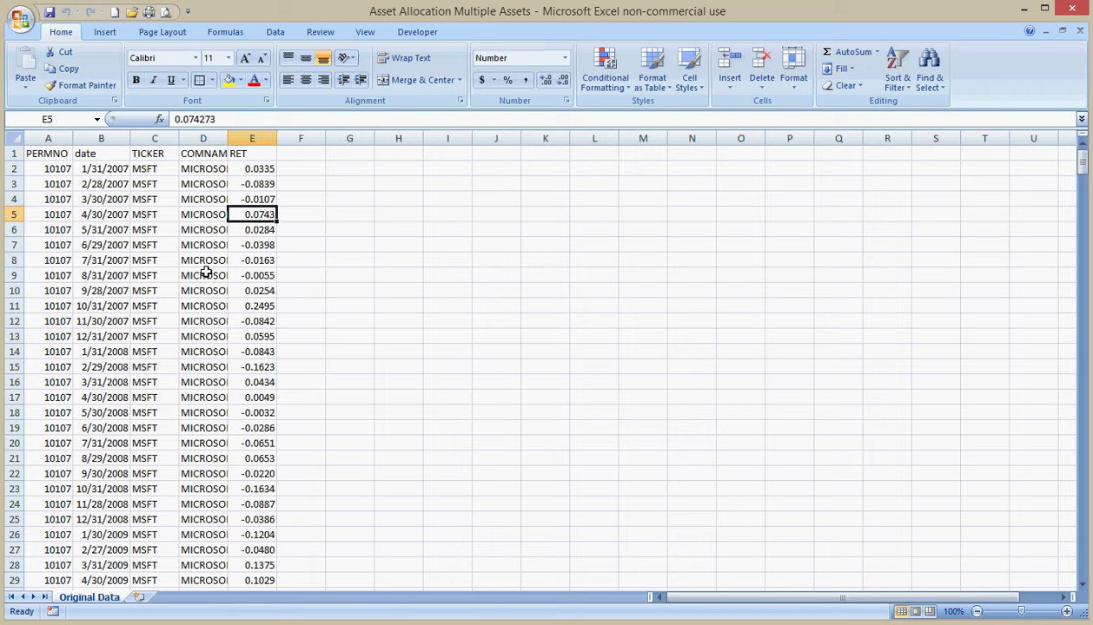
pyautogui.click(136, 258)
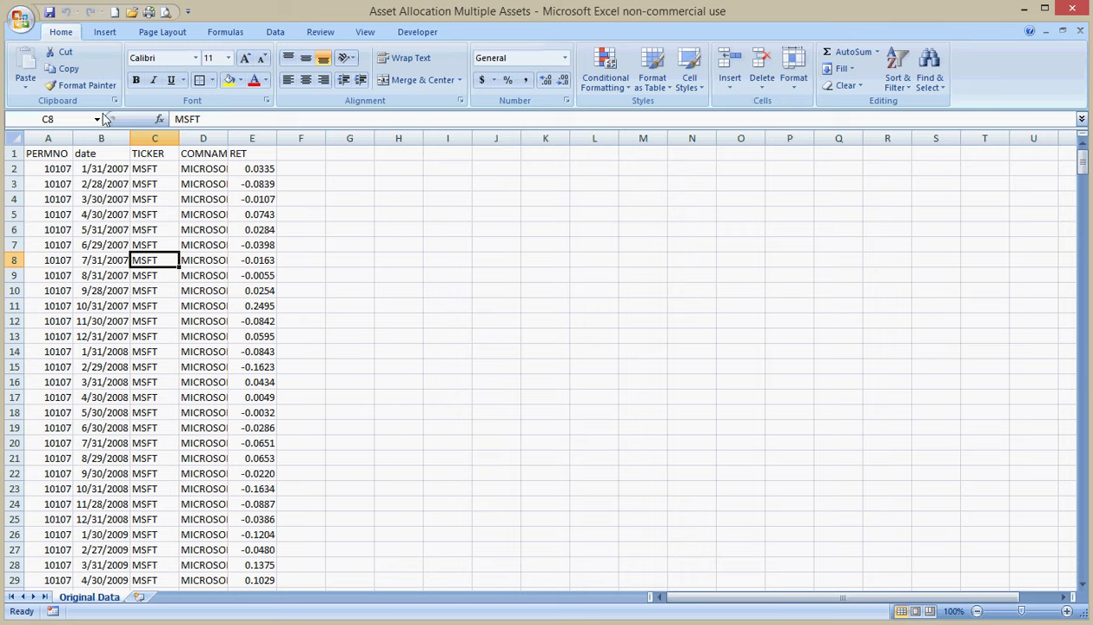
# Insert a pivot table on a new sheet with date rows, TICKER columns and summed RET values.
pyautogui.click(104, 31)
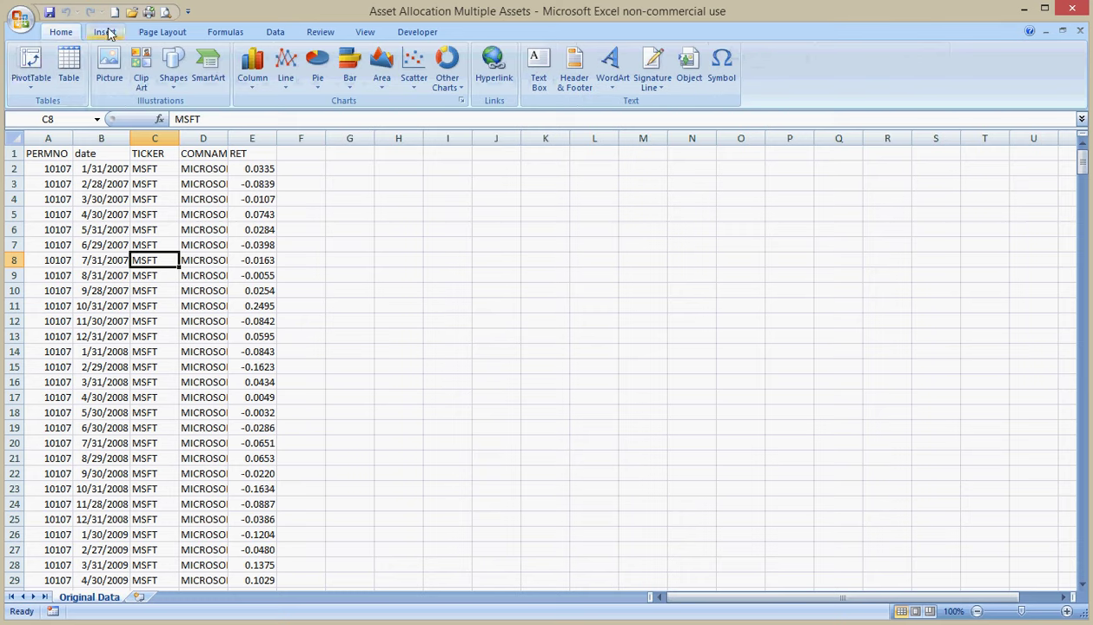
pyautogui.click(43, 78)
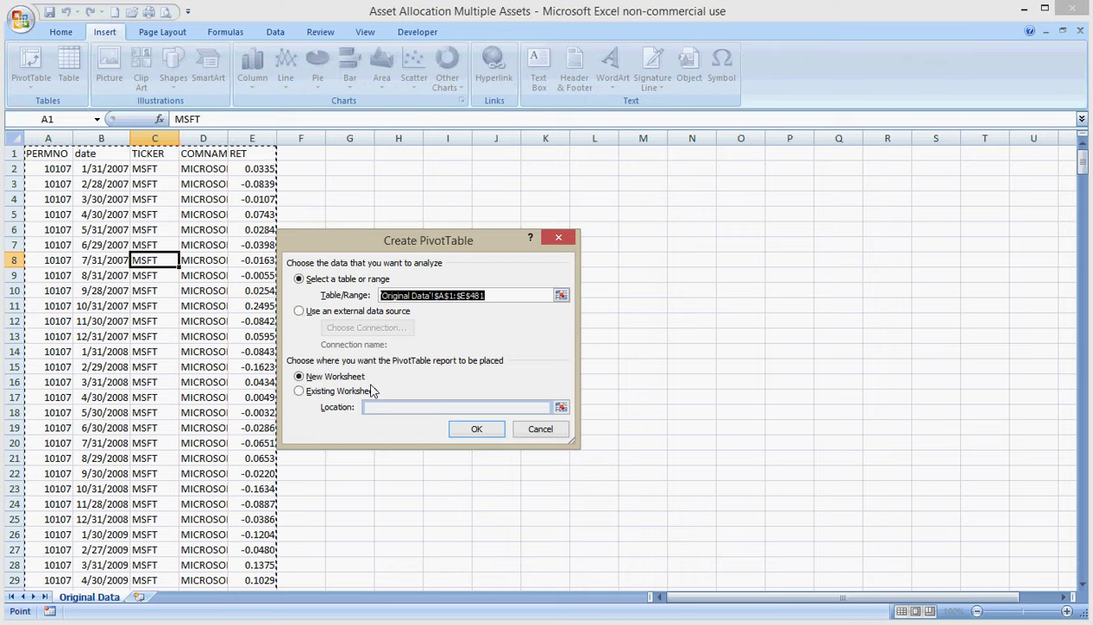
pyautogui.click(477, 428)
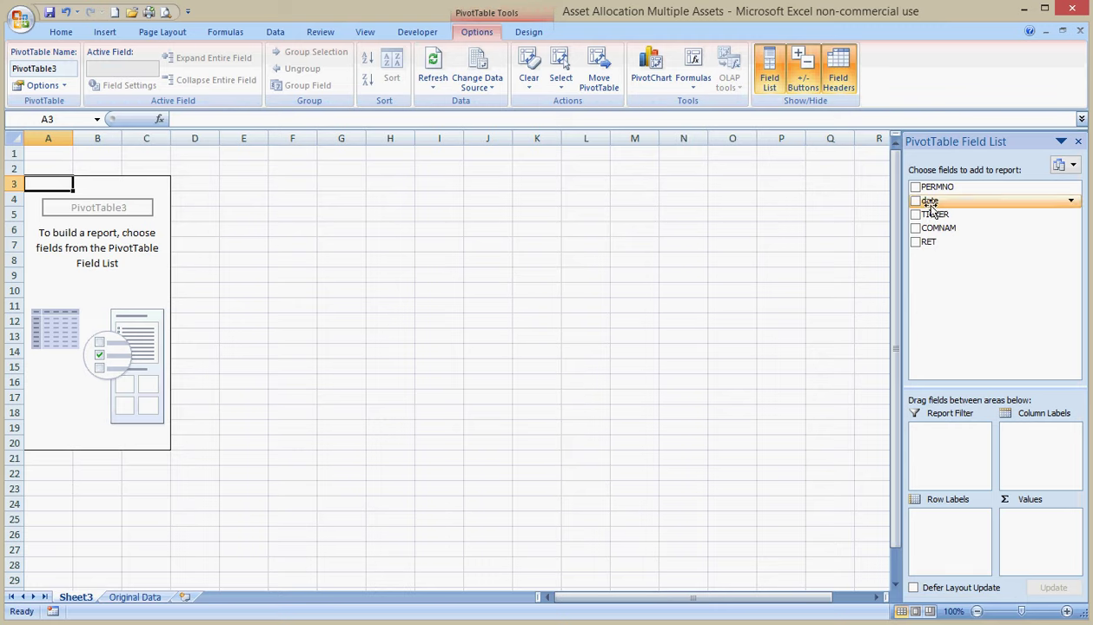
pyautogui.moveTo(931, 203); pyautogui.dragTo(922, 518)
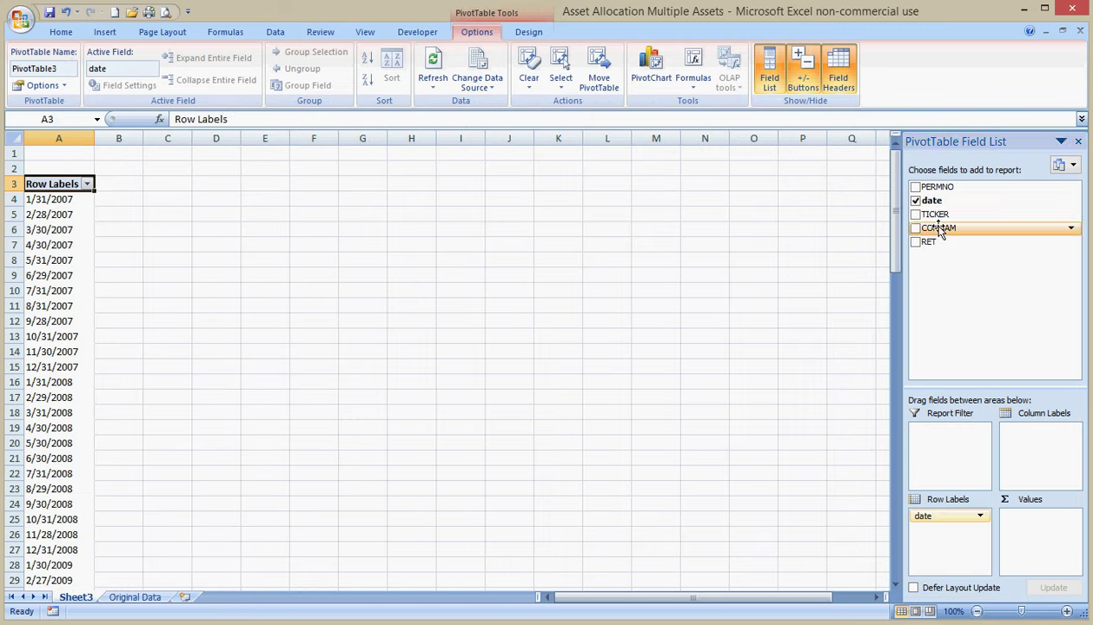
pyautogui.moveTo(936, 215); pyautogui.dragTo(1013, 429)
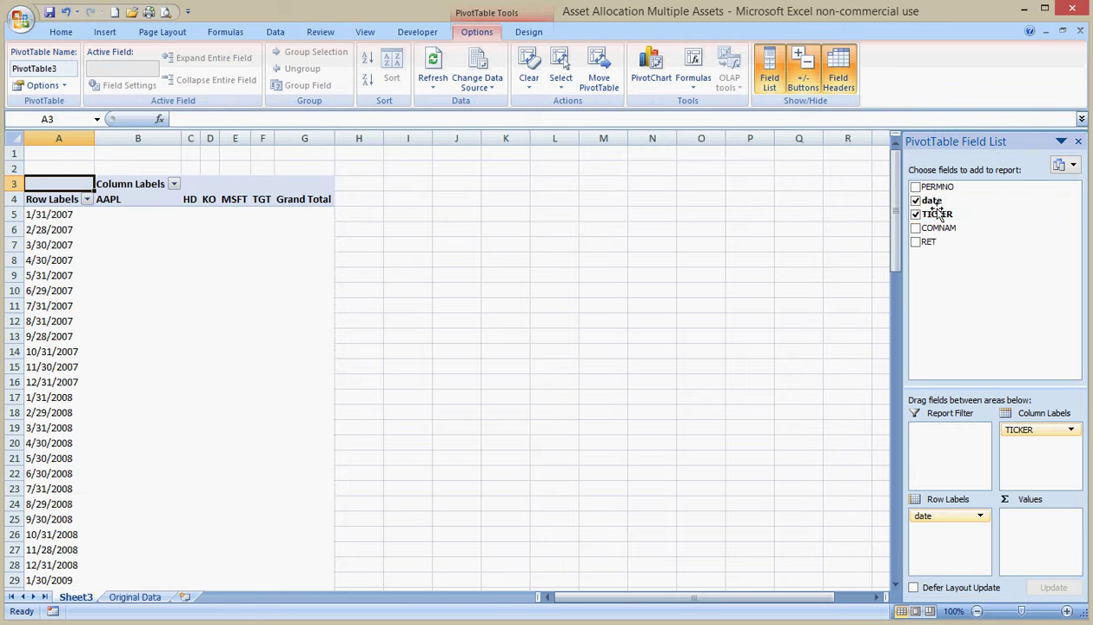
pyautogui.moveTo(927, 241); pyautogui.dragTo(1027, 521)
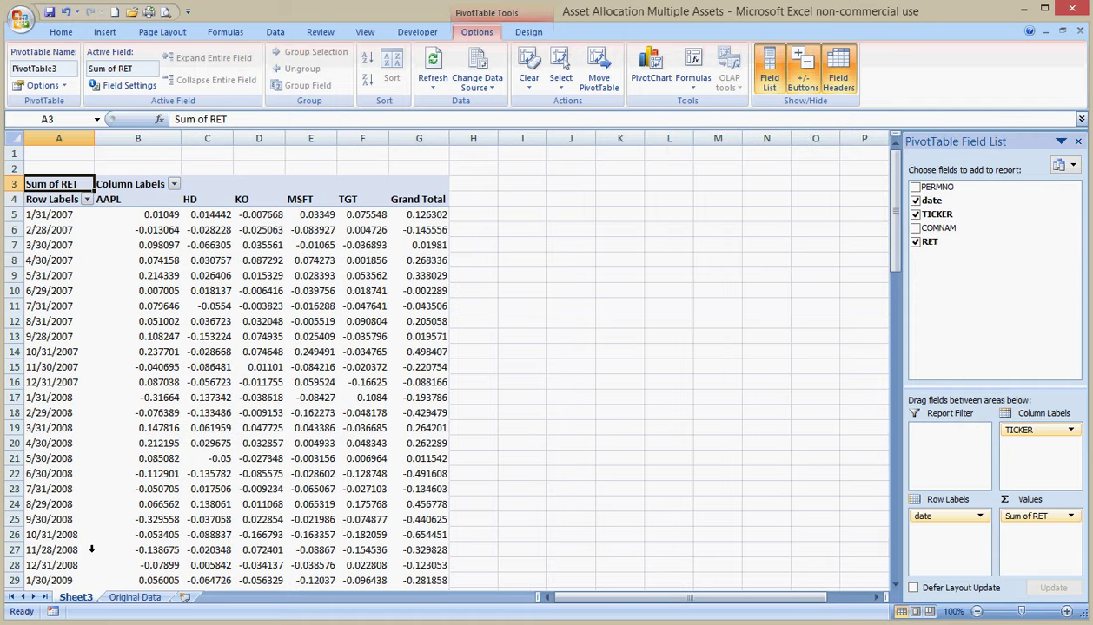
# Rename the new sheet to 'Pivot Table'.
pyautogui.rightClick(74, 598)
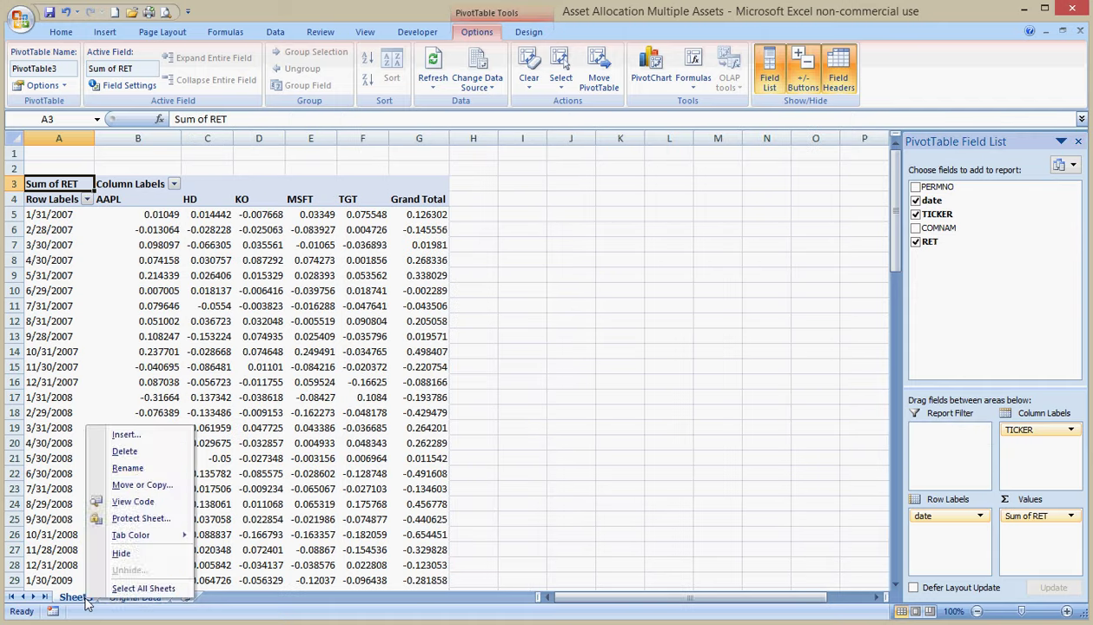
pyautogui.click(126, 469)
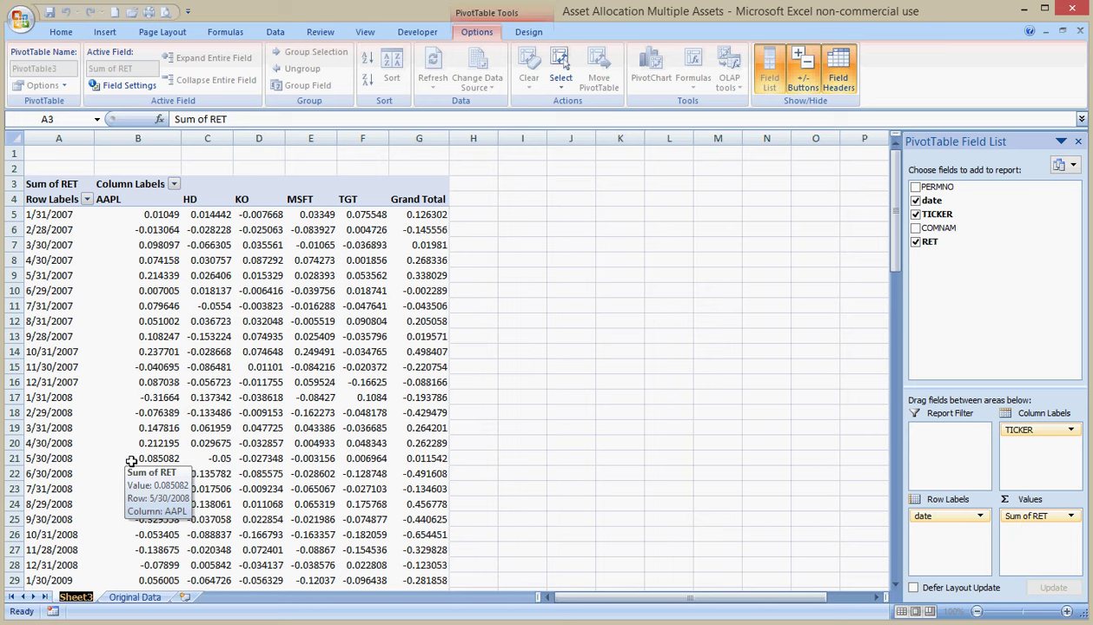
pyautogui.write('P')
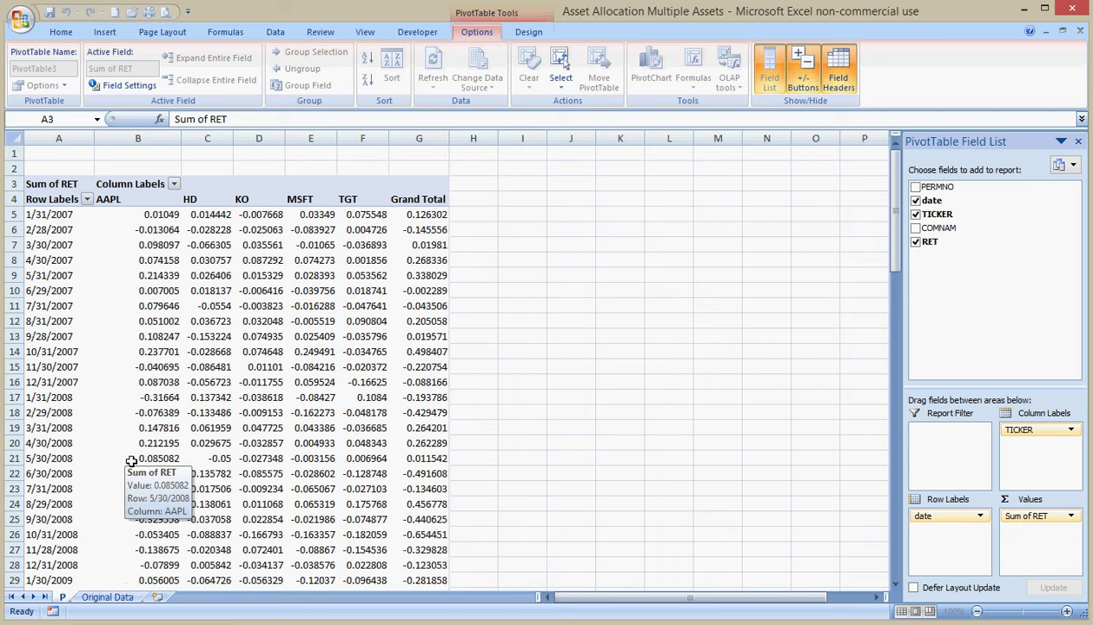
pyautogui.write('ivot Ta')
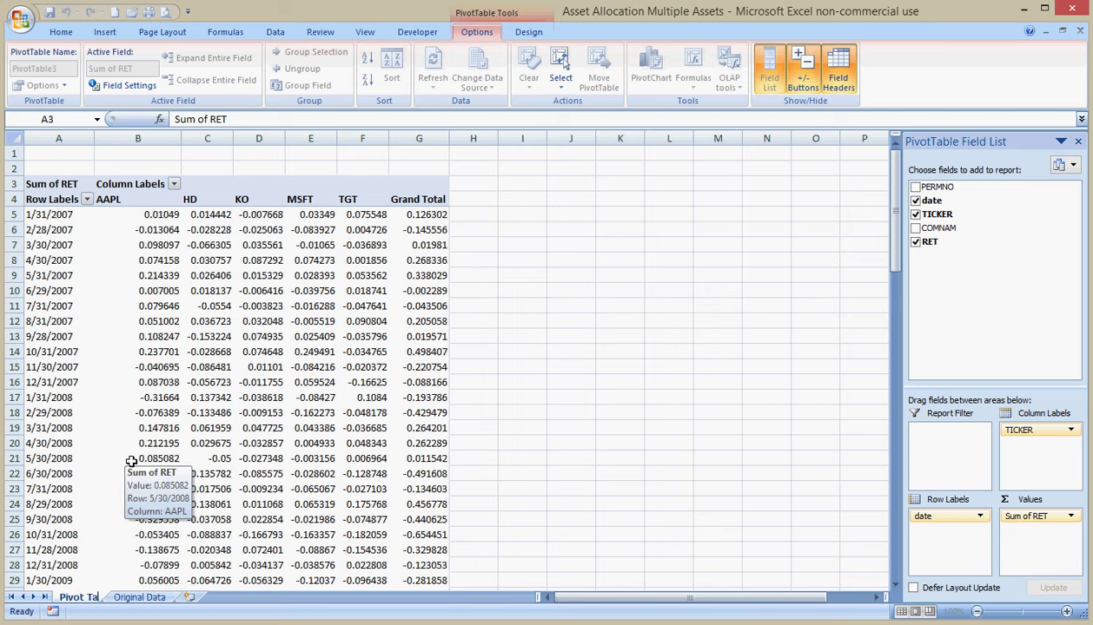
pyautogui.write('ble')
pyautogui.press('Return')
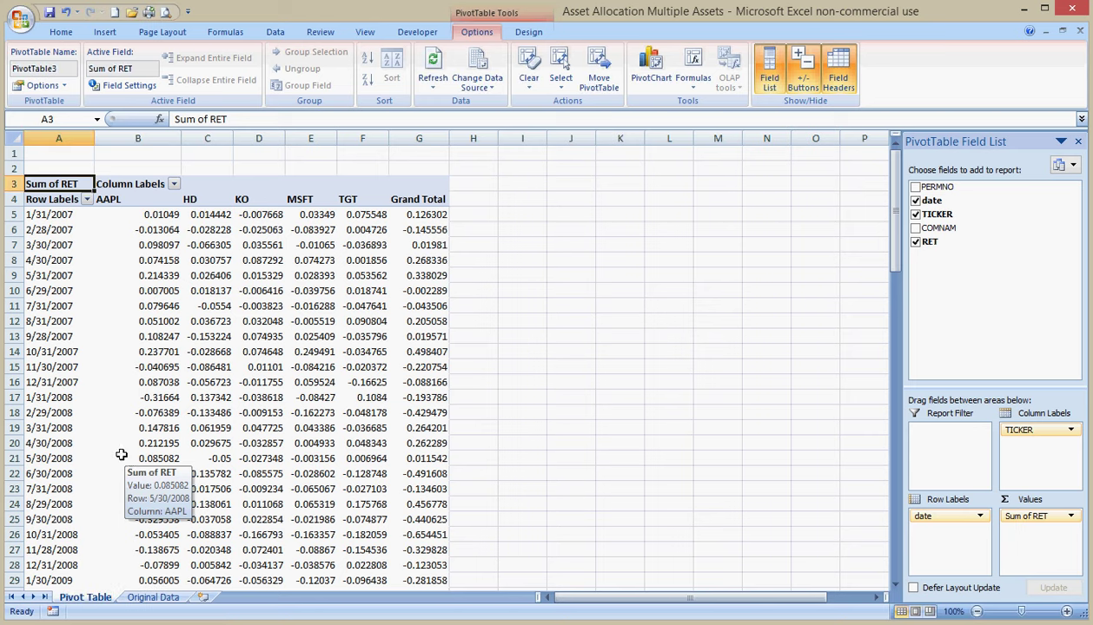
# Copy pivot columns A through F onto a new blank worksheet.
pyautogui.moveTo(121, 306); pyautogui.dragTo(52, 183)
pyautogui.moveTo(56, 138); pyautogui.dragTo(354, 222)
pyautogui.rightClick(355, 223)
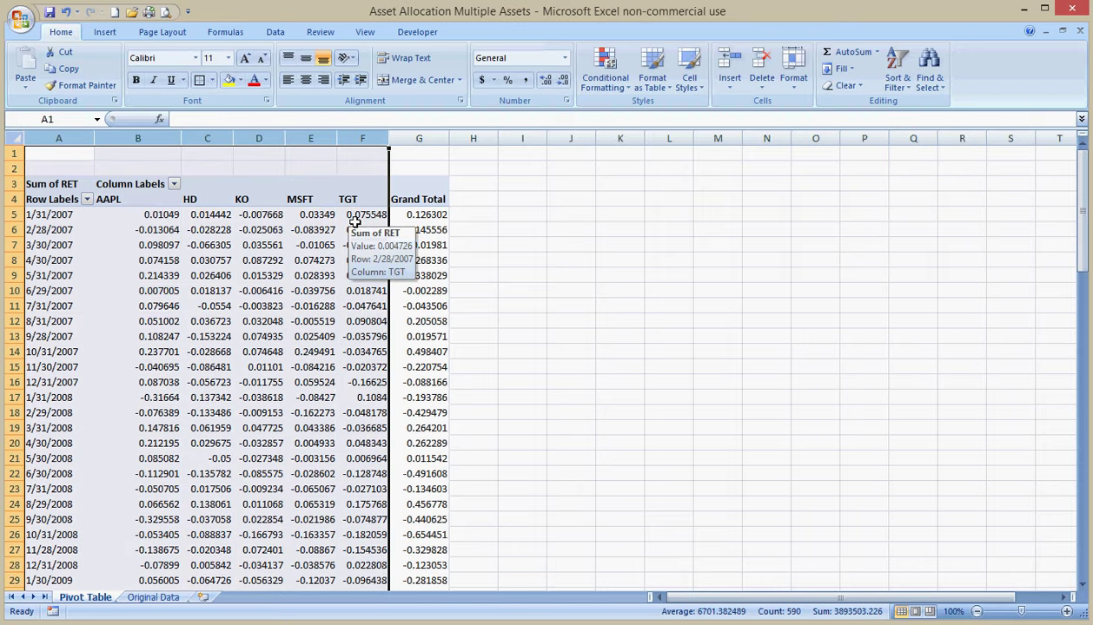
pyautogui.click(370, 231)
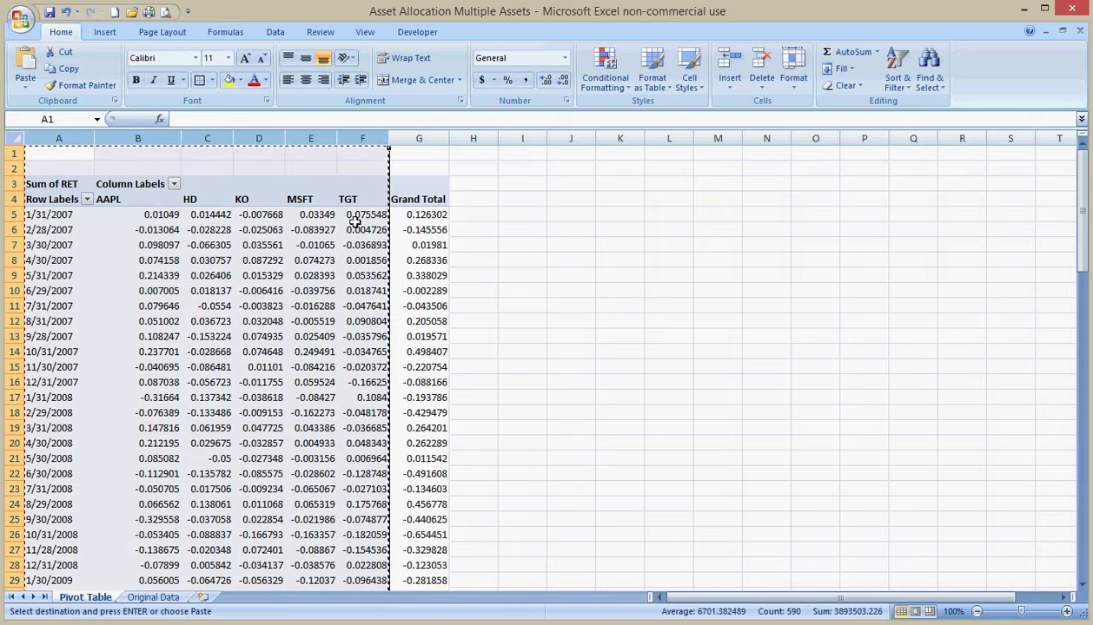
pyautogui.click(202, 598)
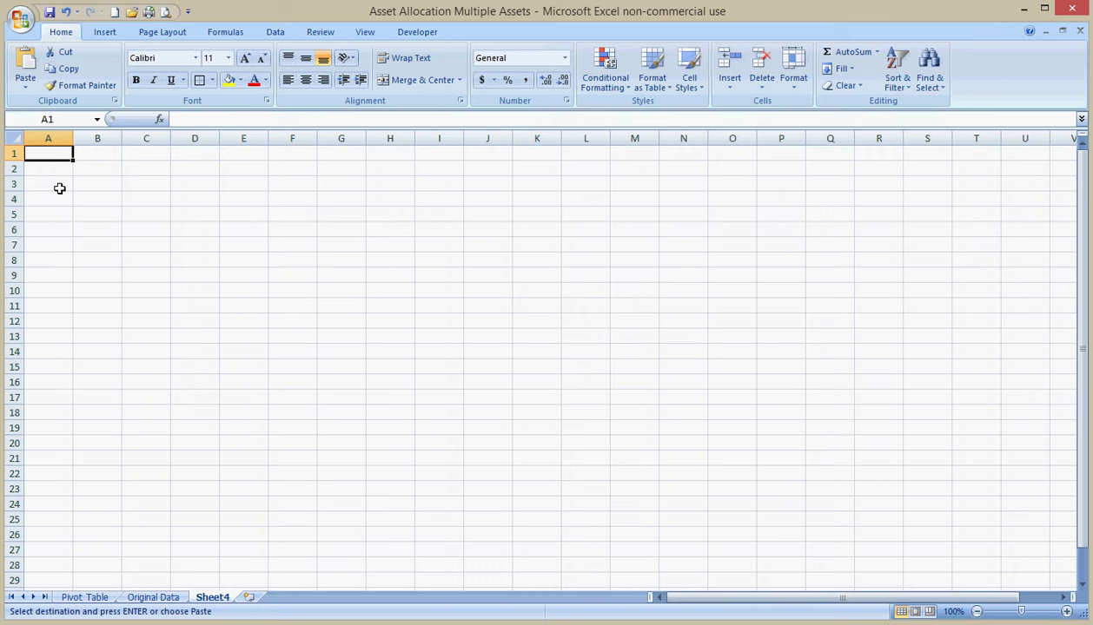
# Delete the top three rows and rename the Row Labels header to Date.
pyautogui.click(14, 154)
pyautogui.moveTo(14, 155); pyautogui.dragTo(17, 185)
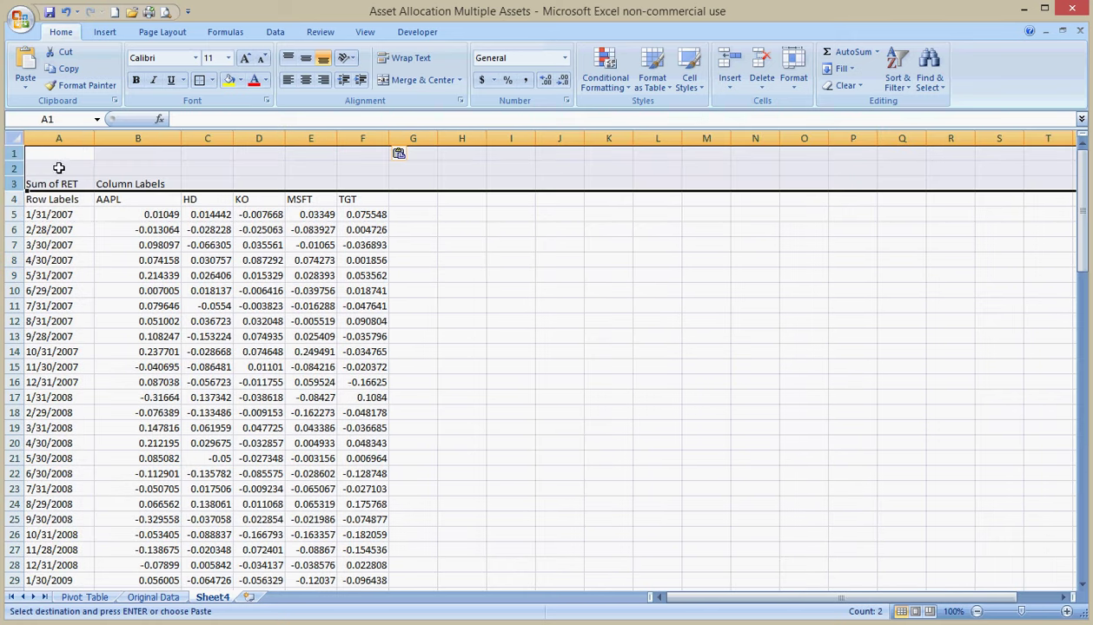
pyautogui.rightClick(57, 168)
pyautogui.click(98, 262)
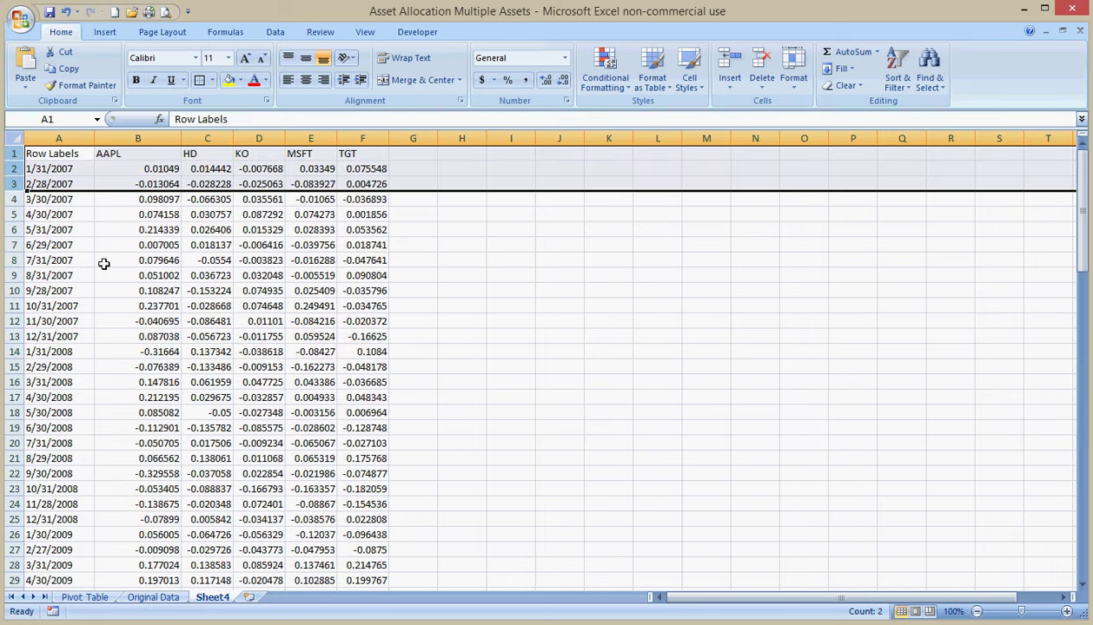
pyautogui.click(68, 159)
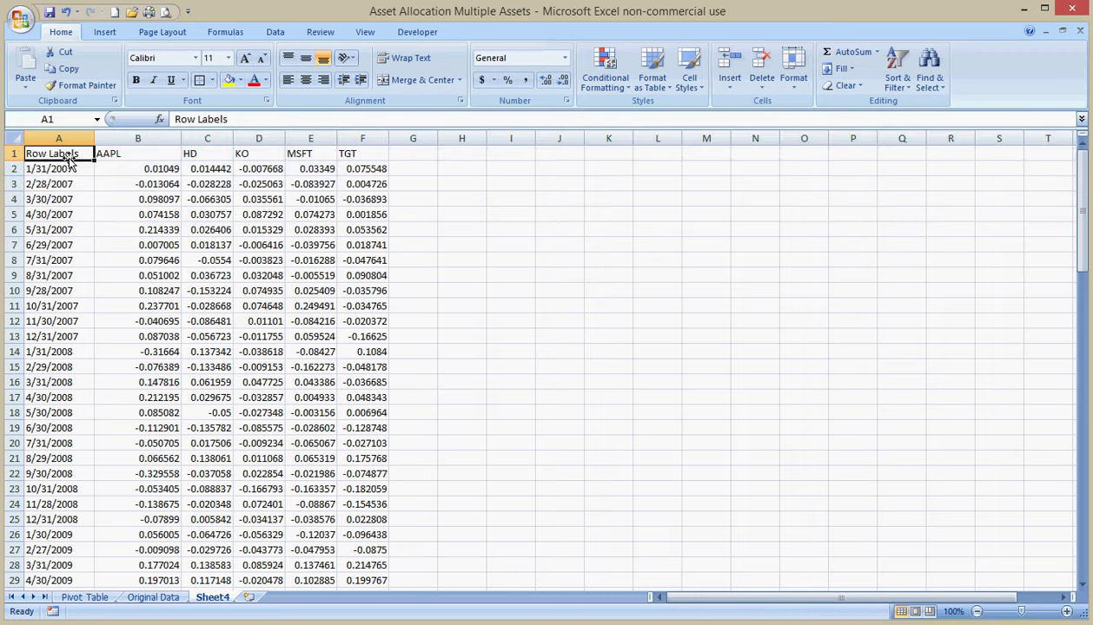
pyautogui.write('Date')
pyautogui.press('Return')
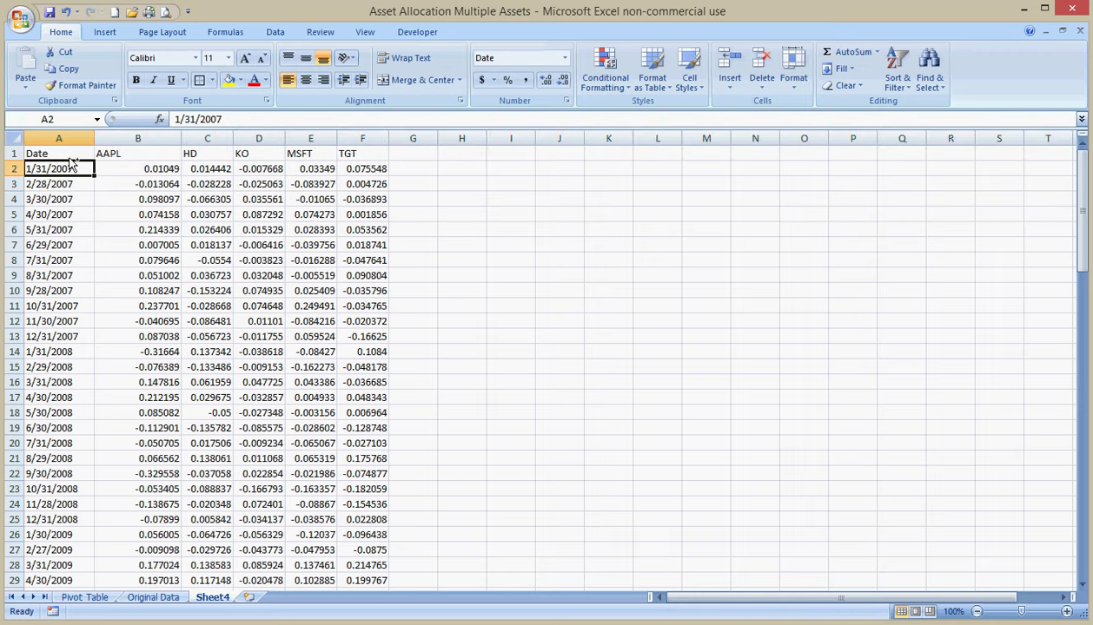
# Delete the Grand Total row at the bottom of the data.
pyautogui.hotkey('ctrl', 'Down')
pyautogui.press('Down')
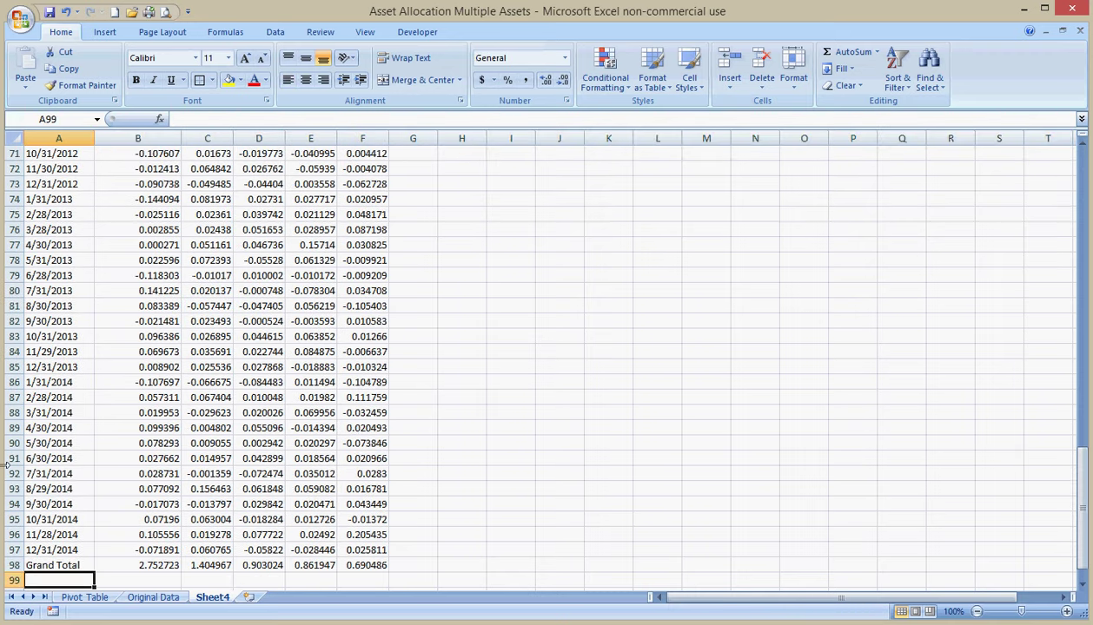
pyautogui.click(12, 563)
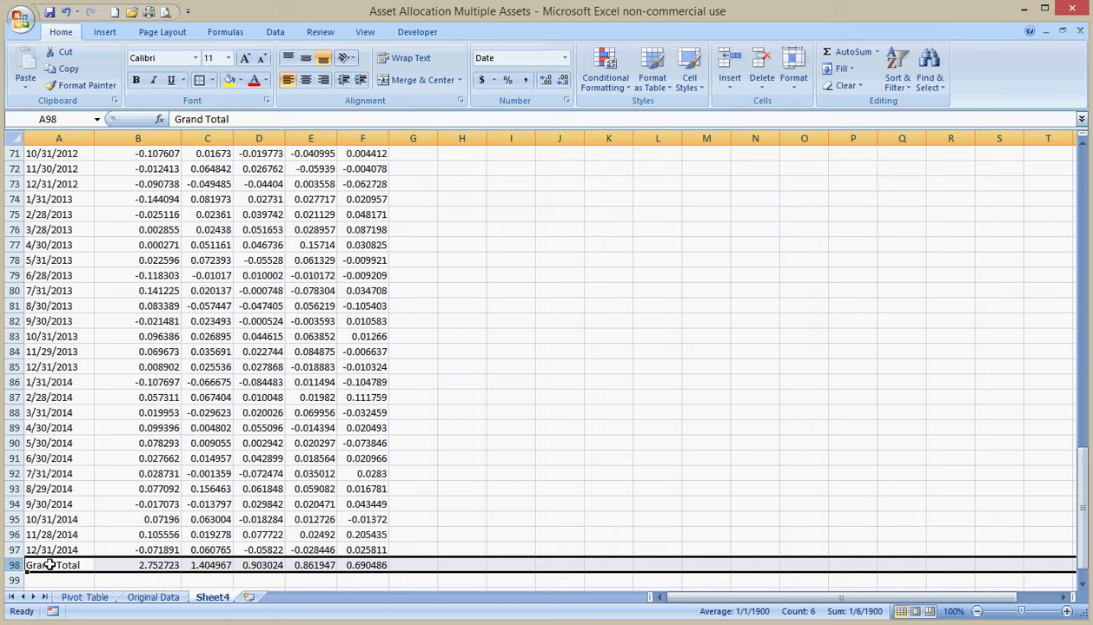
pyautogui.rightClick(50, 566)
pyautogui.click(169, 465)
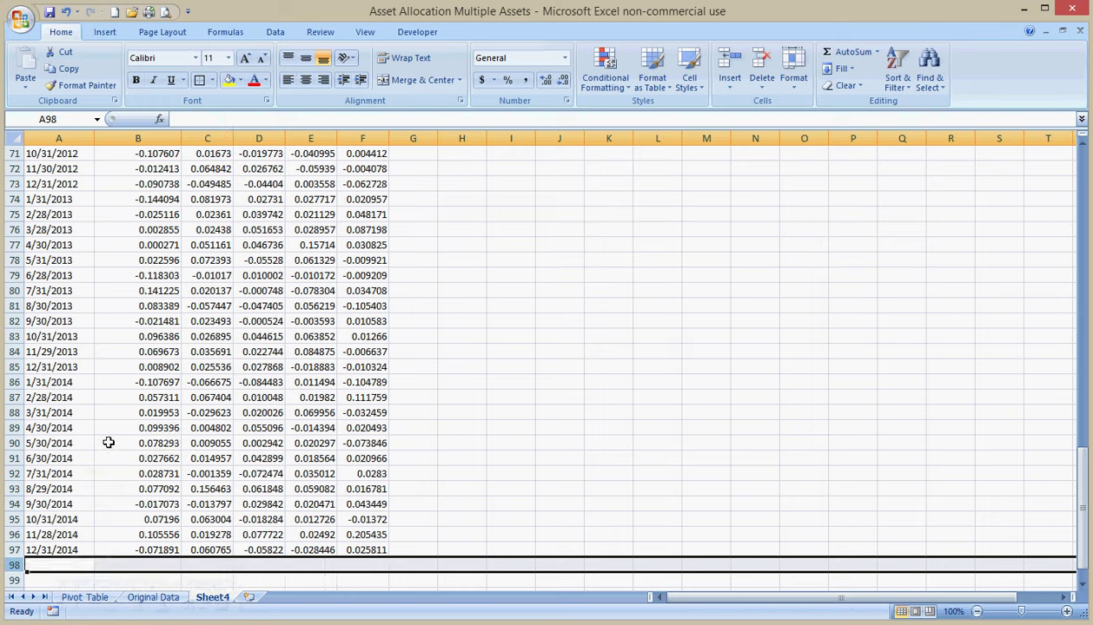
pyautogui.click(108, 443)
pyautogui.hotkey('ctrl', 'Up')
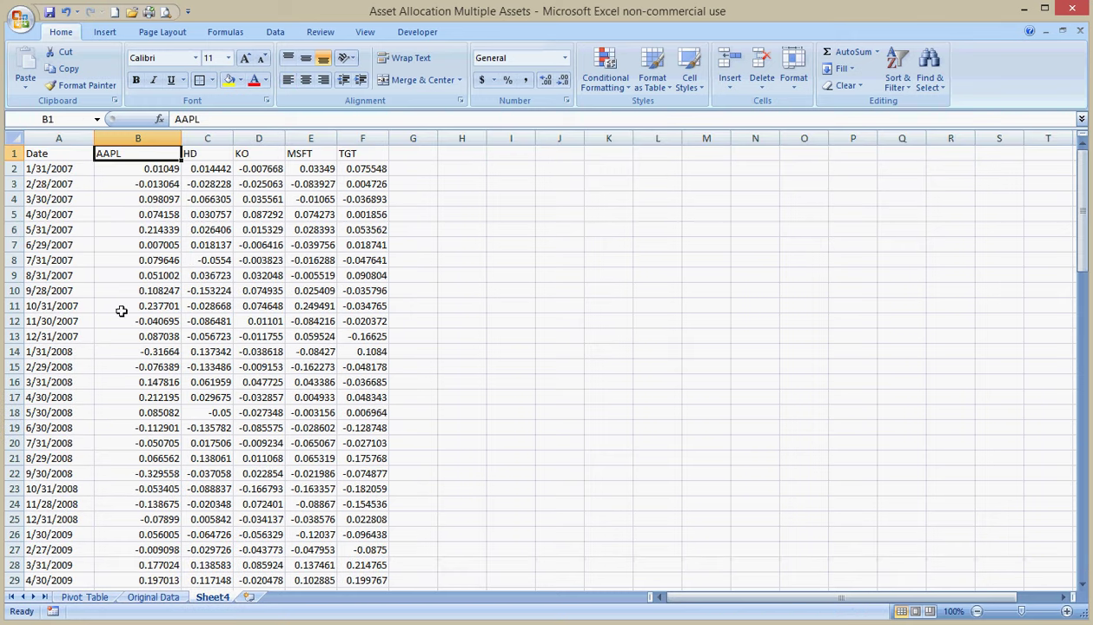
# Freeze the top row so the headers stay visible.
pyautogui.click(364, 32)
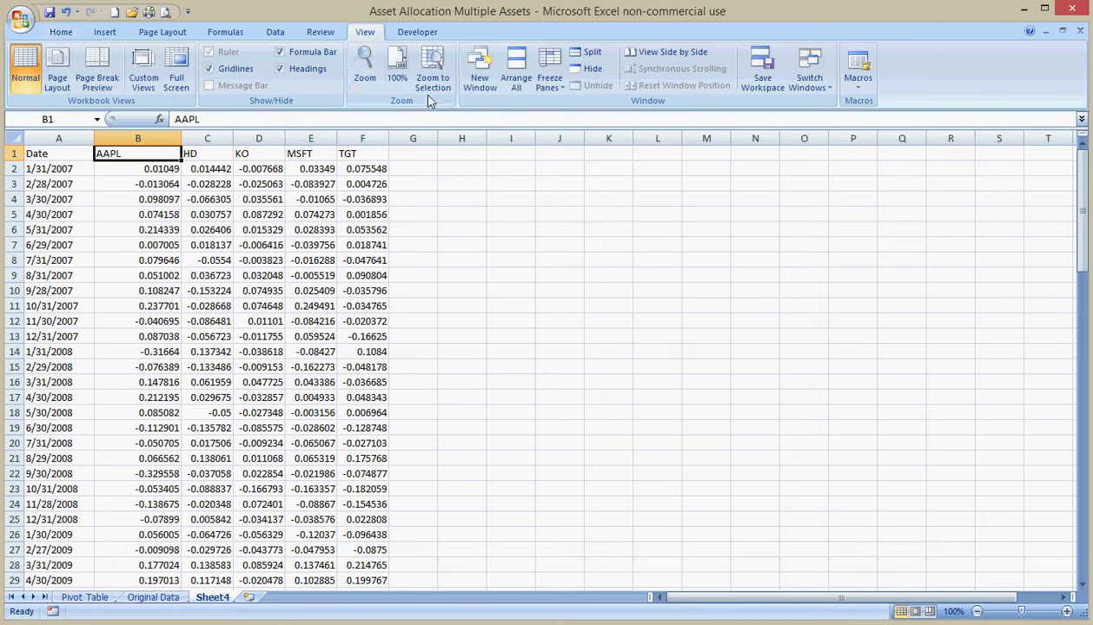
pyautogui.click(547, 86)
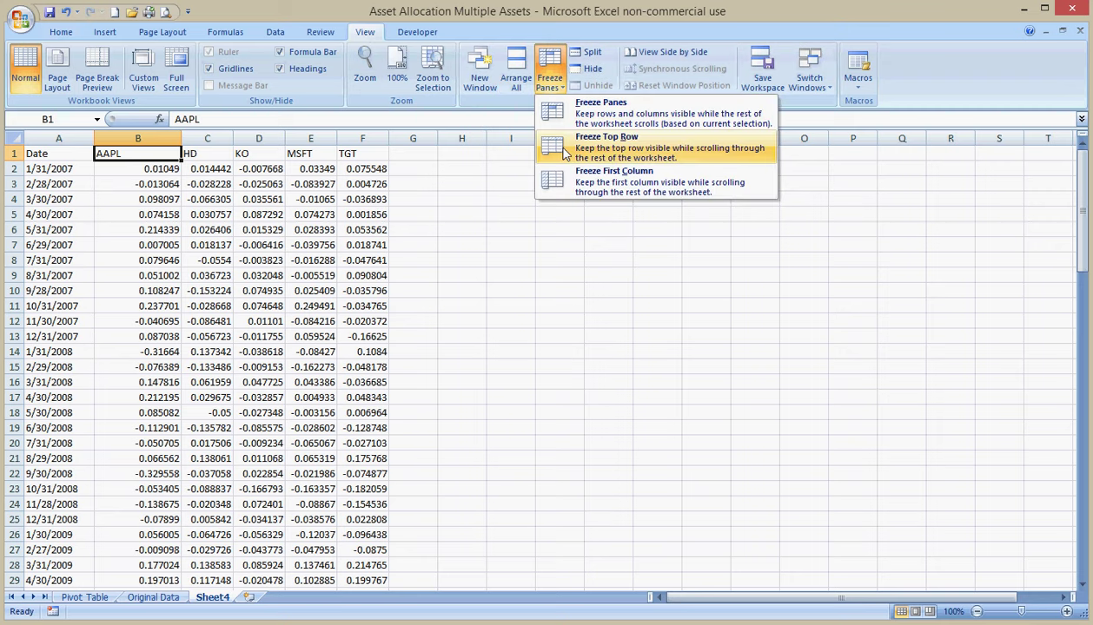
pyautogui.click(608, 145)
pyautogui.click(291, 245)
# Make the header row bold, underlined and centered.
pyautogui.click(12, 153)
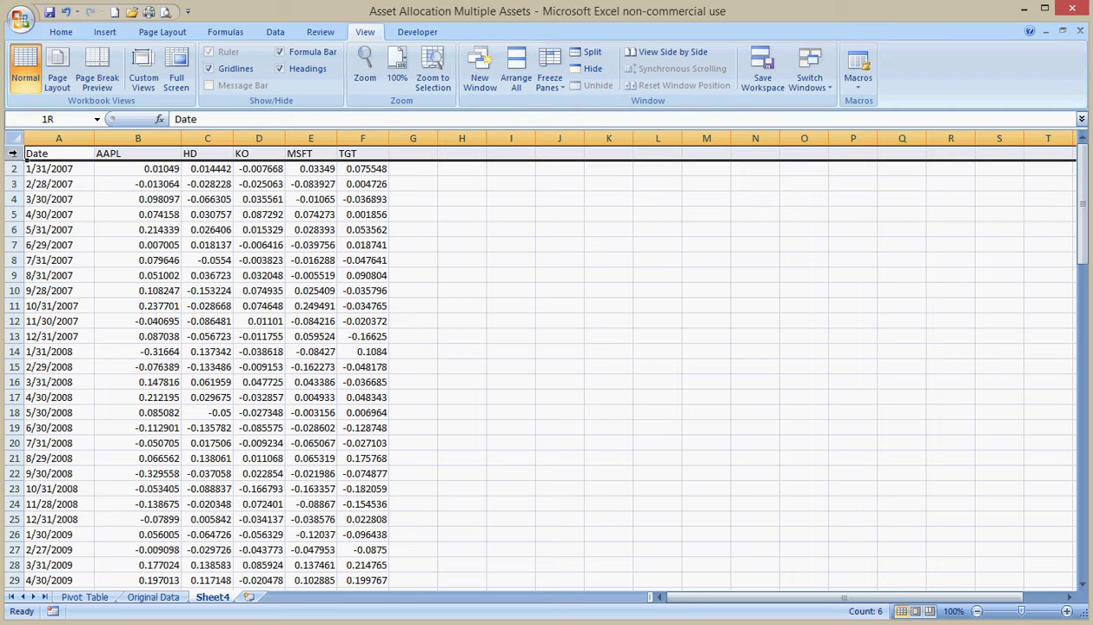
pyautogui.click(68, 33)
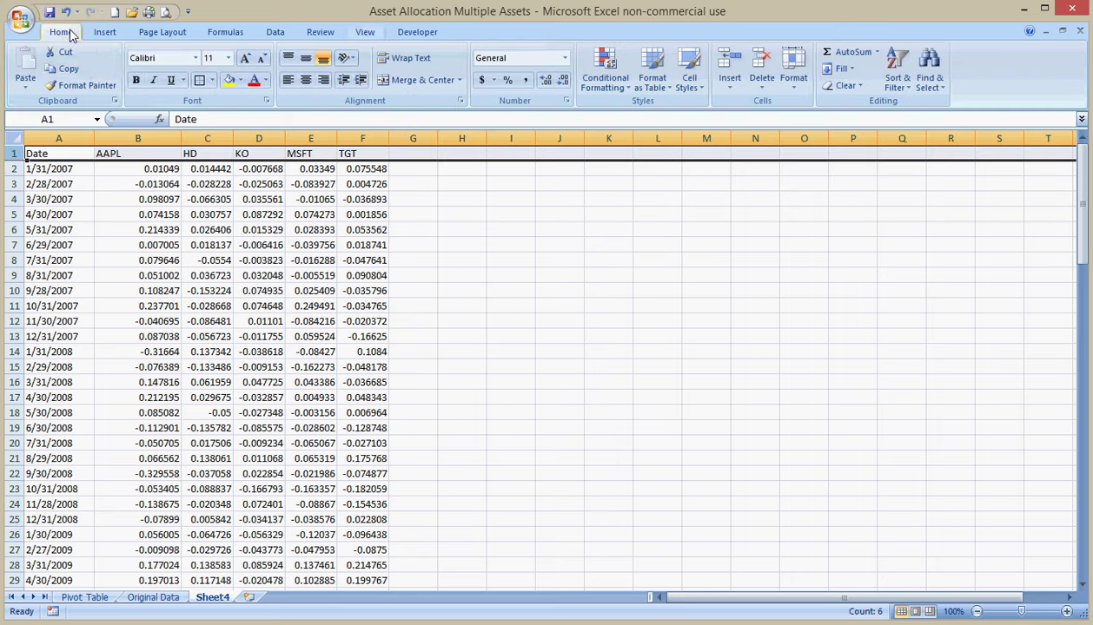
pyautogui.click(138, 83)
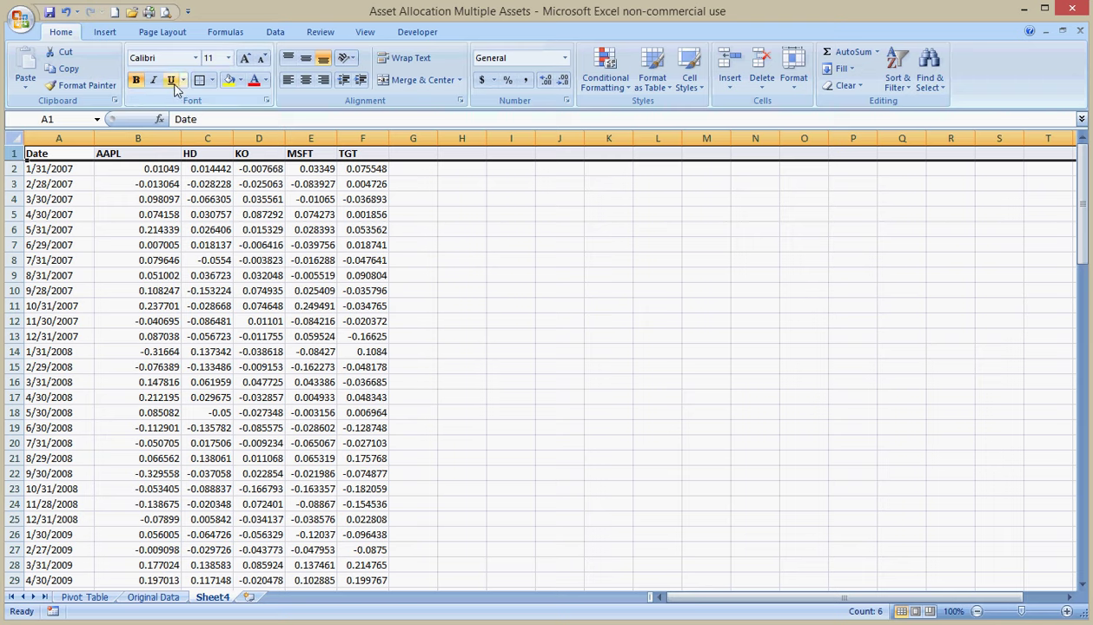
pyautogui.click(170, 80)
pyautogui.click(305, 80)
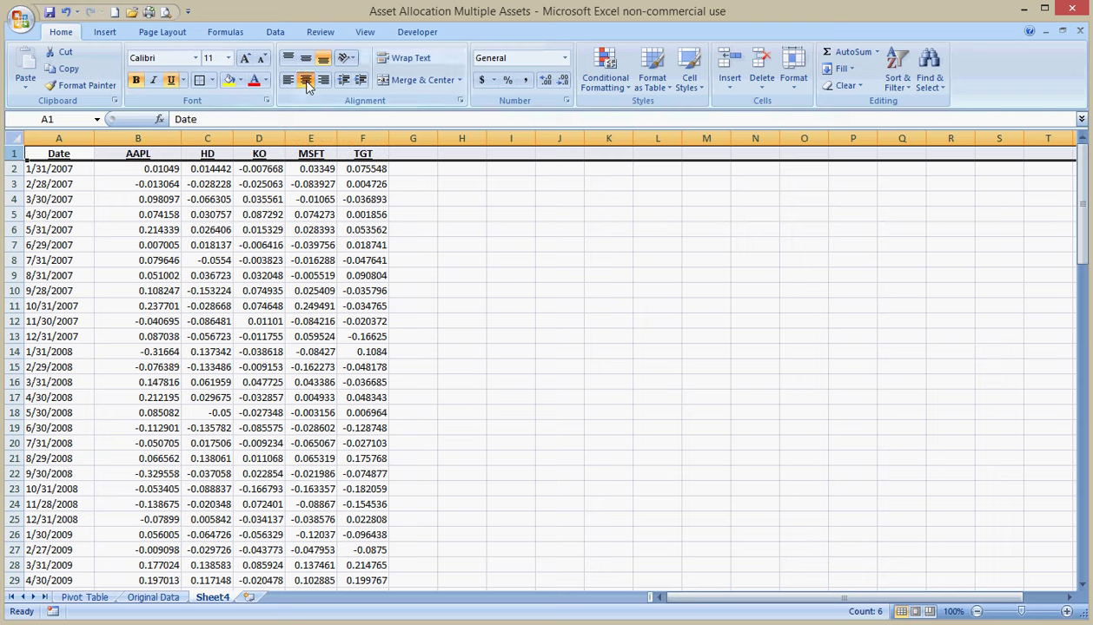
# Format columns B–F as numbers with four decimals and auto-fit their widths.
pyautogui.moveTo(139, 139); pyautogui.dragTo(374, 139)
pyautogui.click(564, 58)
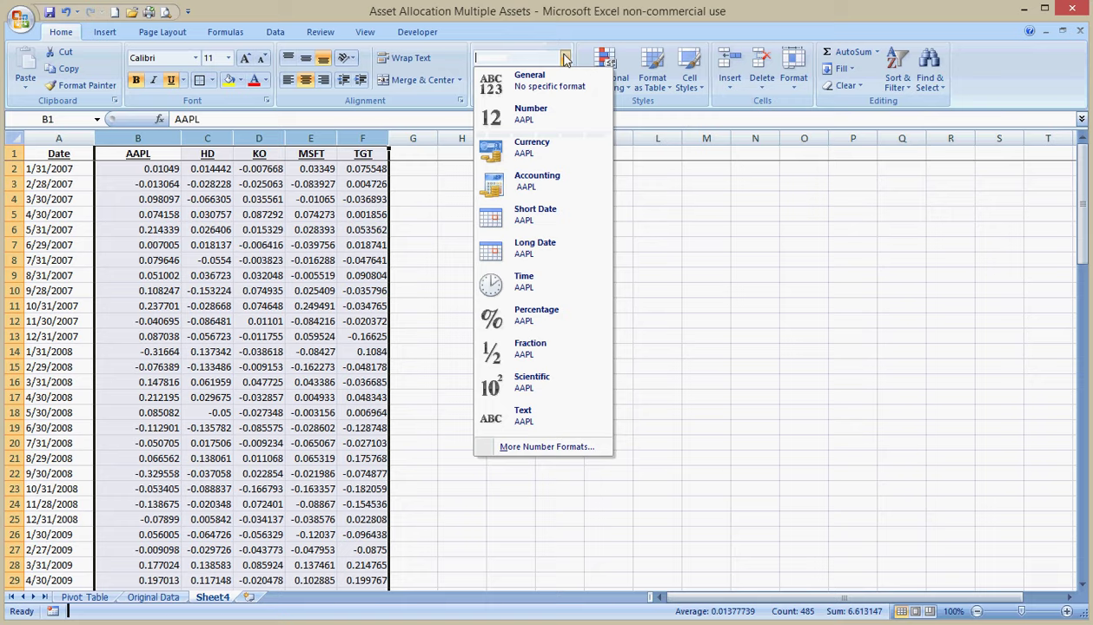
pyautogui.click(521, 115)
pyautogui.click(545, 80)
pyautogui.click(545, 80)
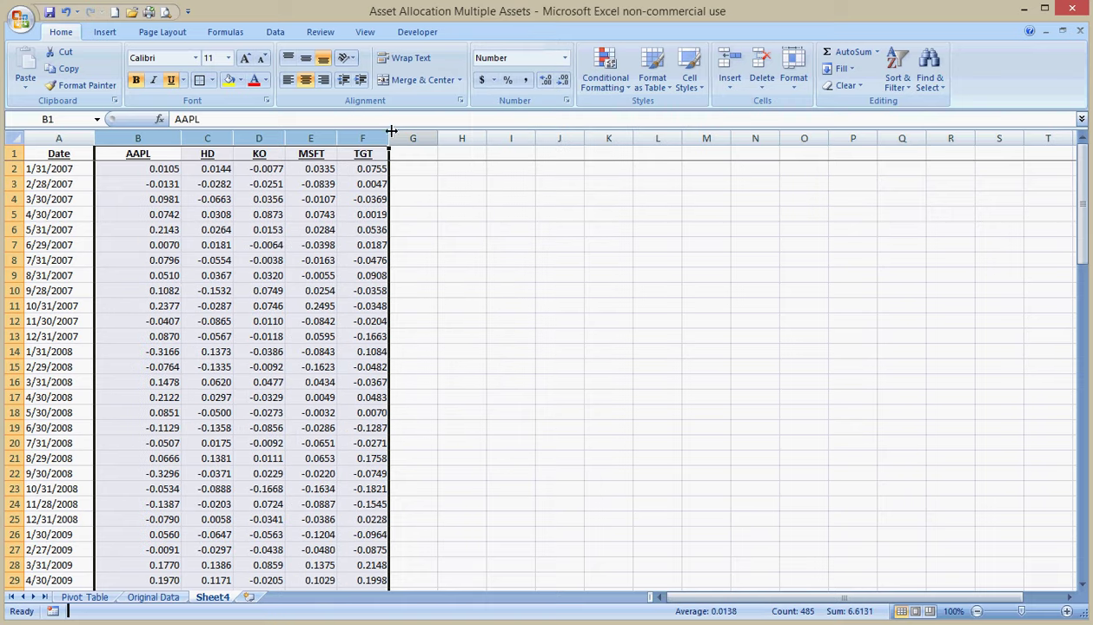
pyautogui.doubleClick(388, 144)
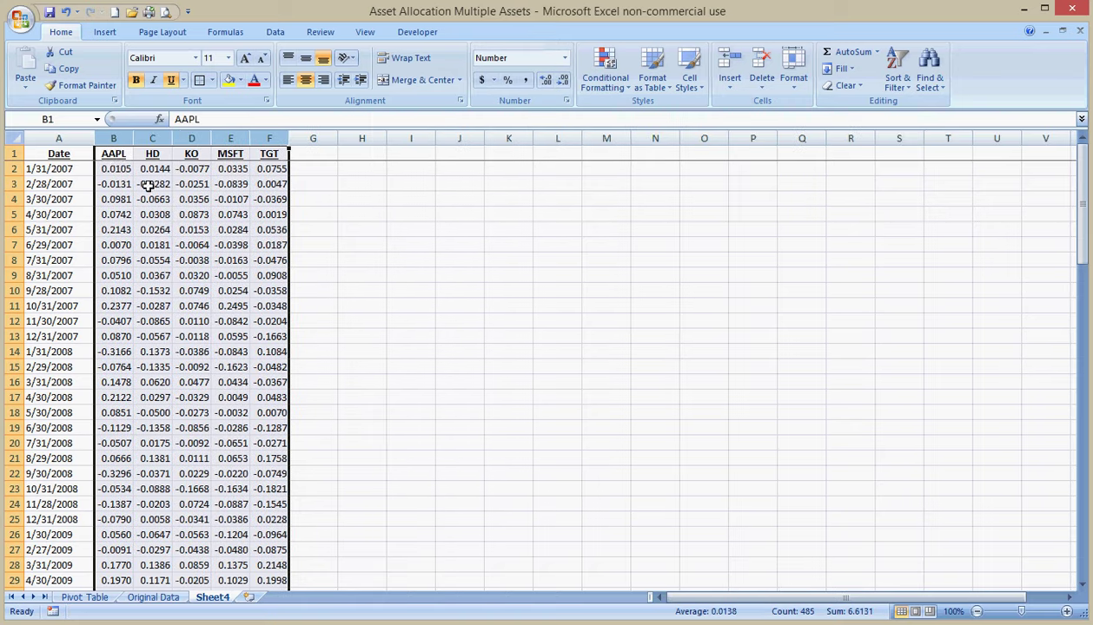
# Apply the 03/14/01 date format to column A and auto-fit its width.
pyautogui.click(62, 137)
pyautogui.rightClick(64, 141)
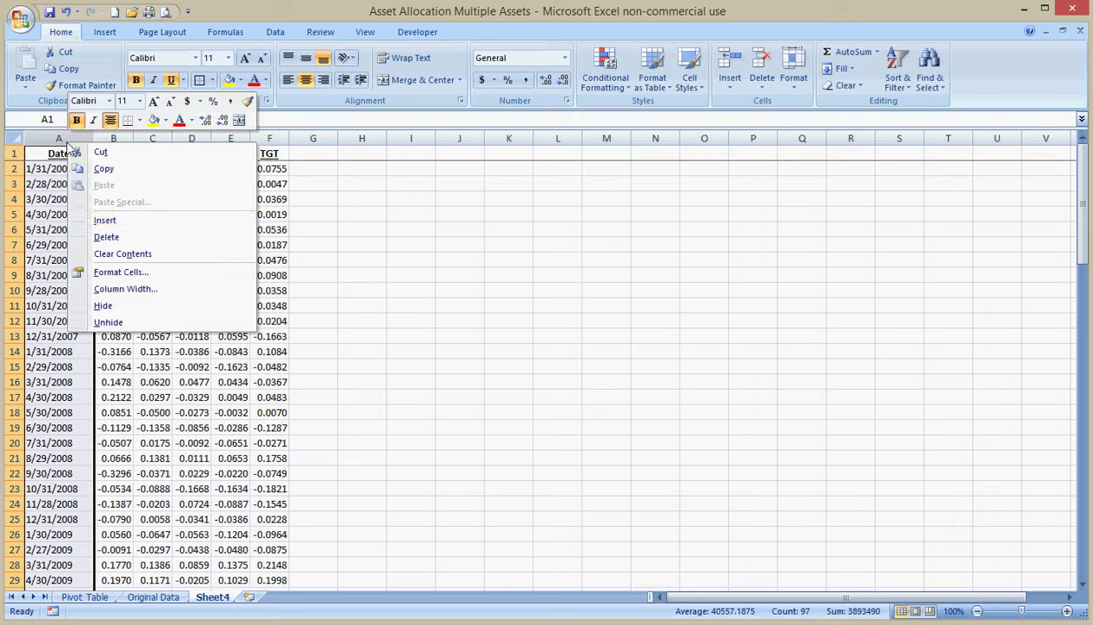
pyautogui.click(113, 272)
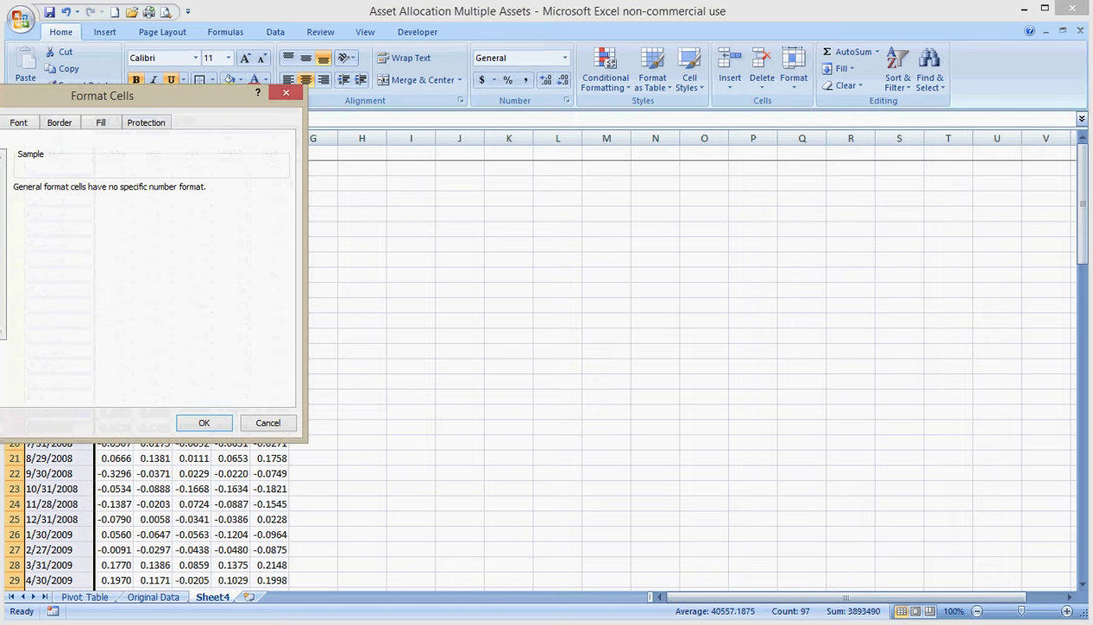
pyautogui.moveTo(52, 104); pyautogui.dragTo(306, 120)
pyautogui.click(186, 214)
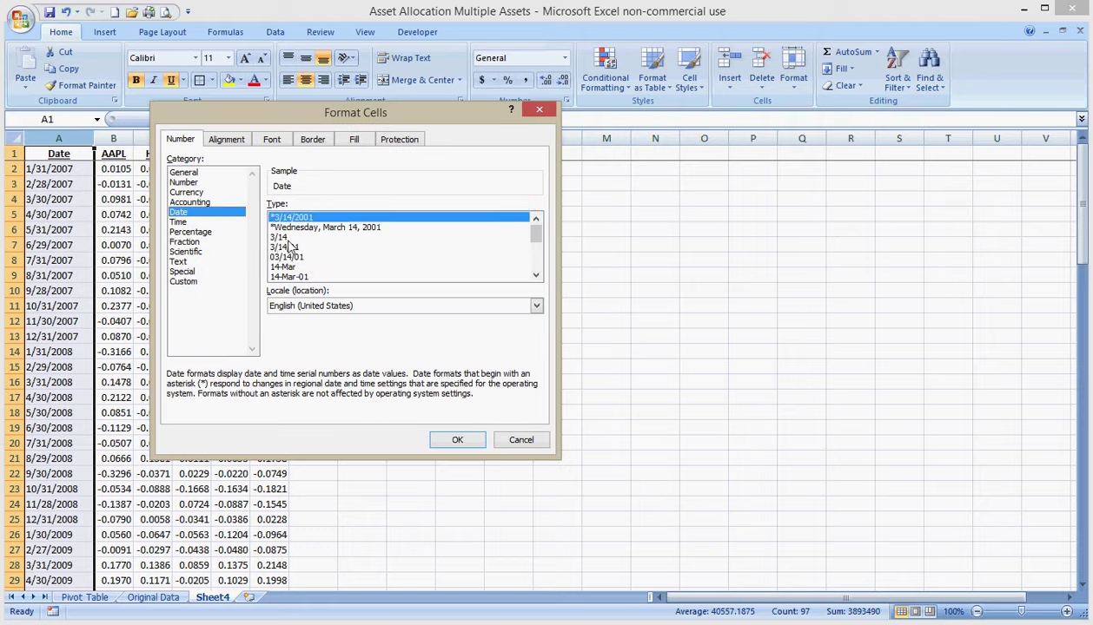
pyautogui.click(294, 257)
pyautogui.click(458, 440)
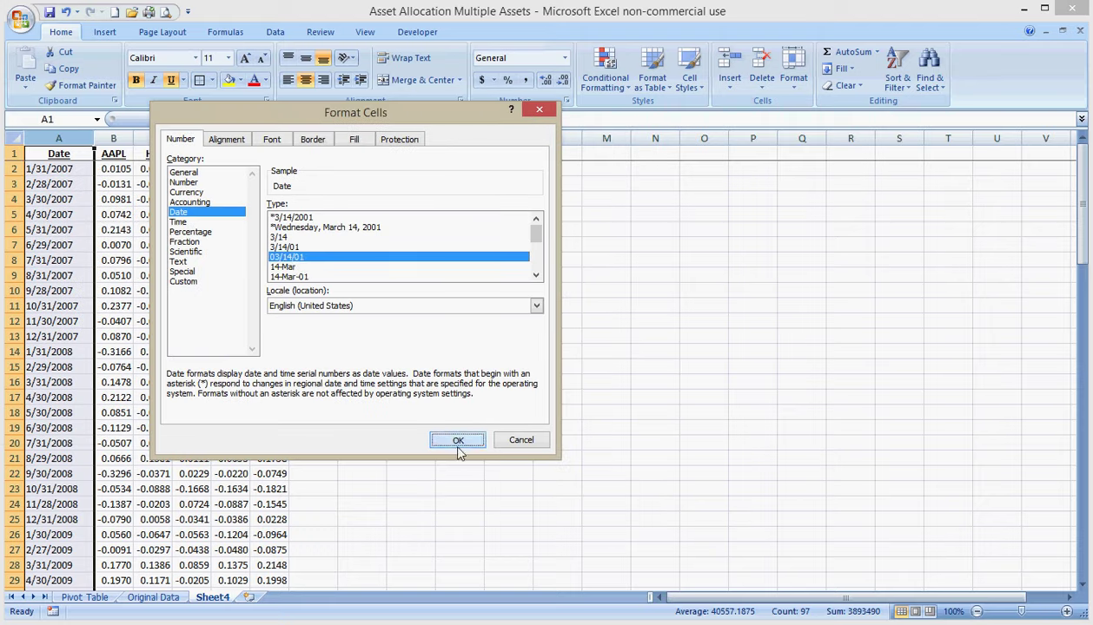
pyautogui.doubleClick(93, 139)
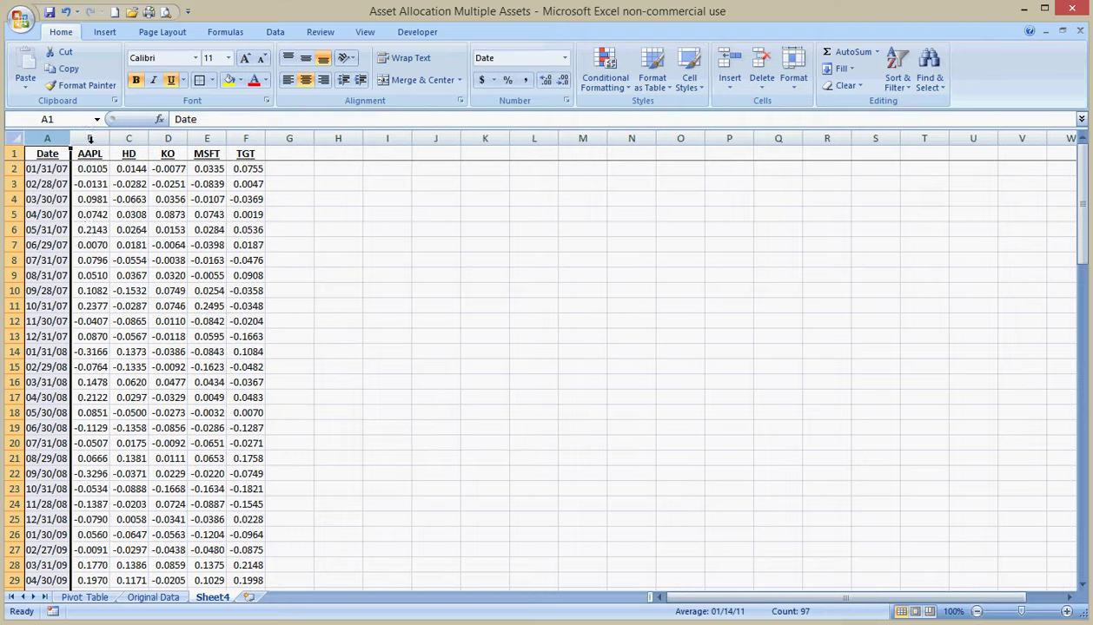
pyautogui.click(80, 225)
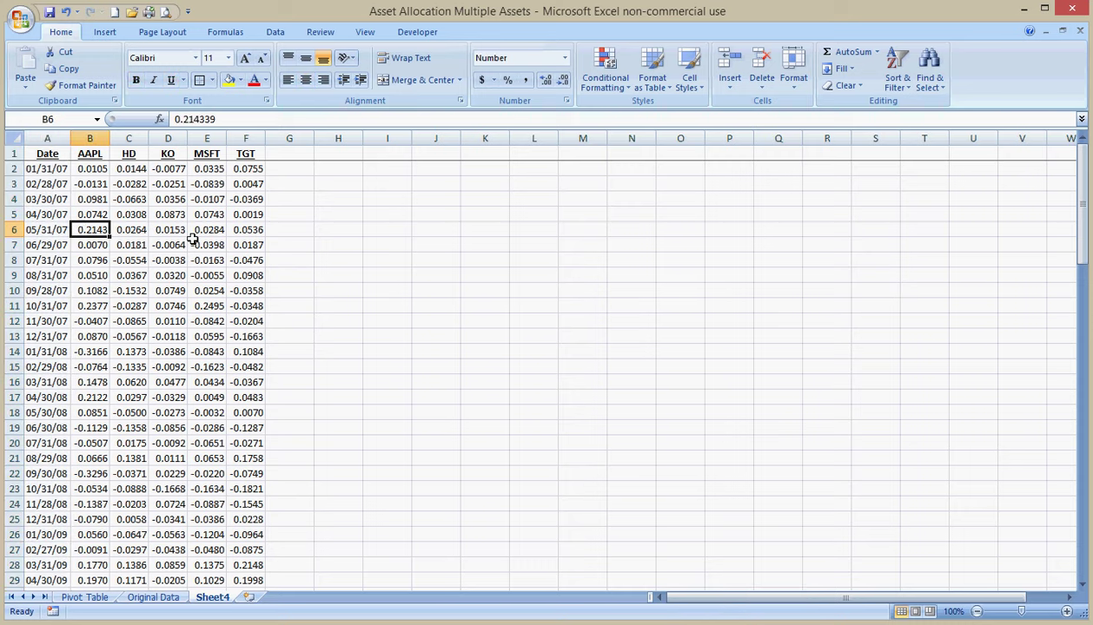
# Enter =AVERAGE(B2:B97)*12 in cell B99, giving AAPL's annualized return of 0.3441.
pyautogui.hotkey('ctrl', 'Down')
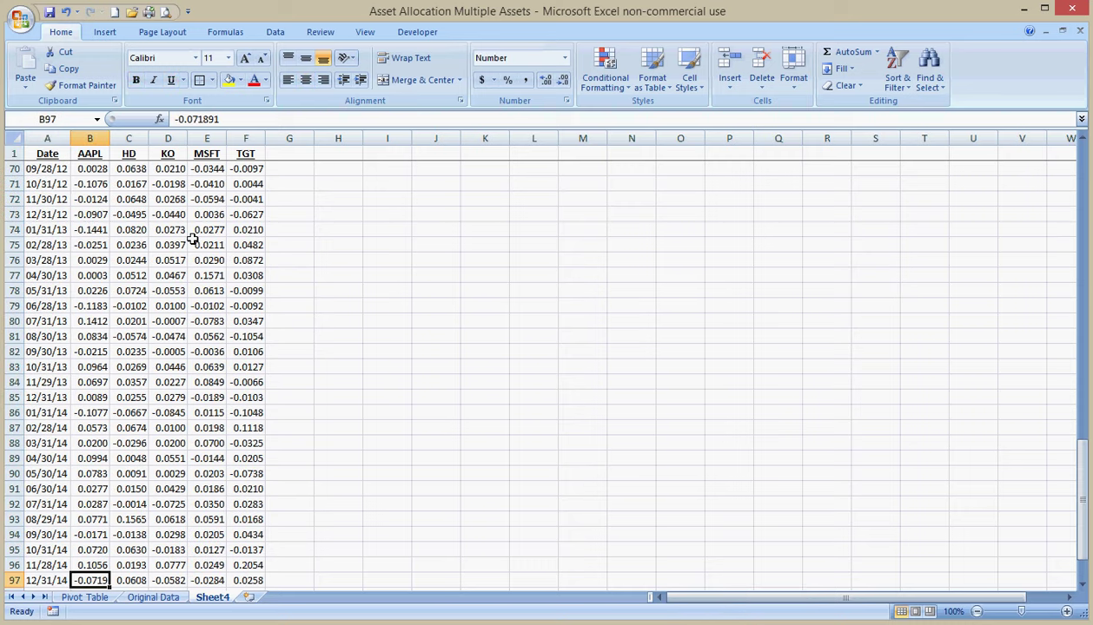
pyautogui.hotkey('ctrl', 'Up')
pyautogui.press('Down')
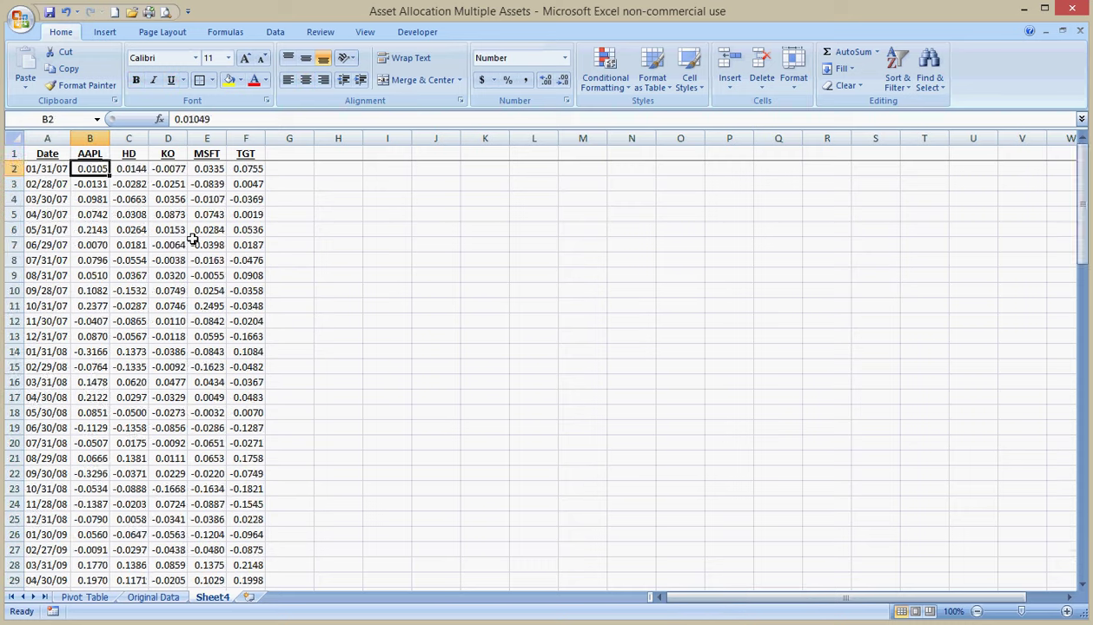
pyautogui.hotkey('ctrl', 'Down')
pyautogui.press('Down')
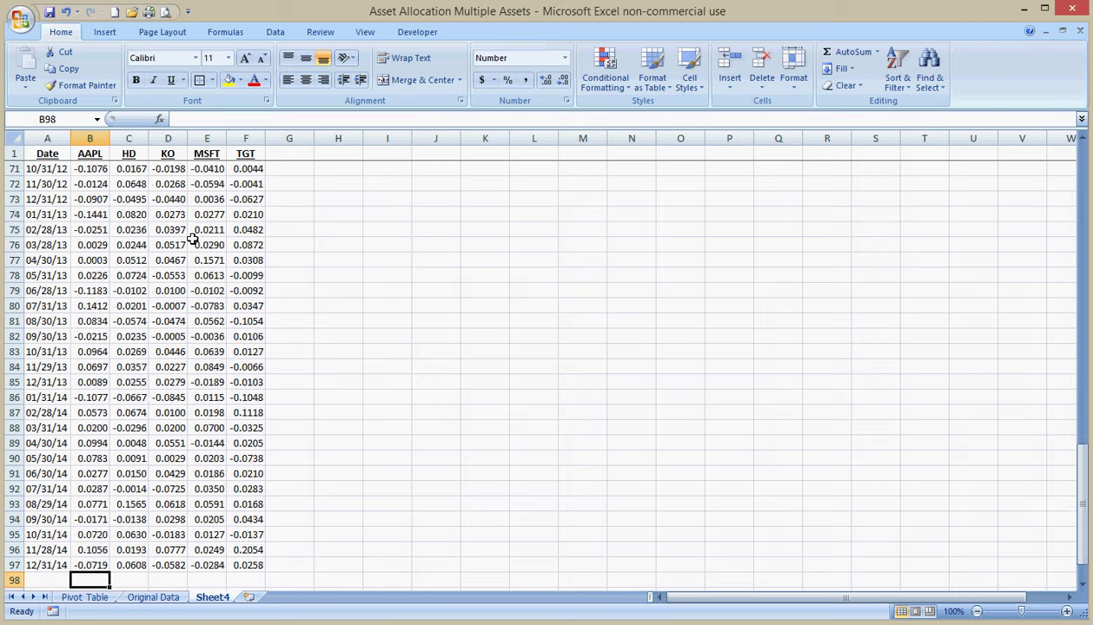
pyautogui.press('Down')
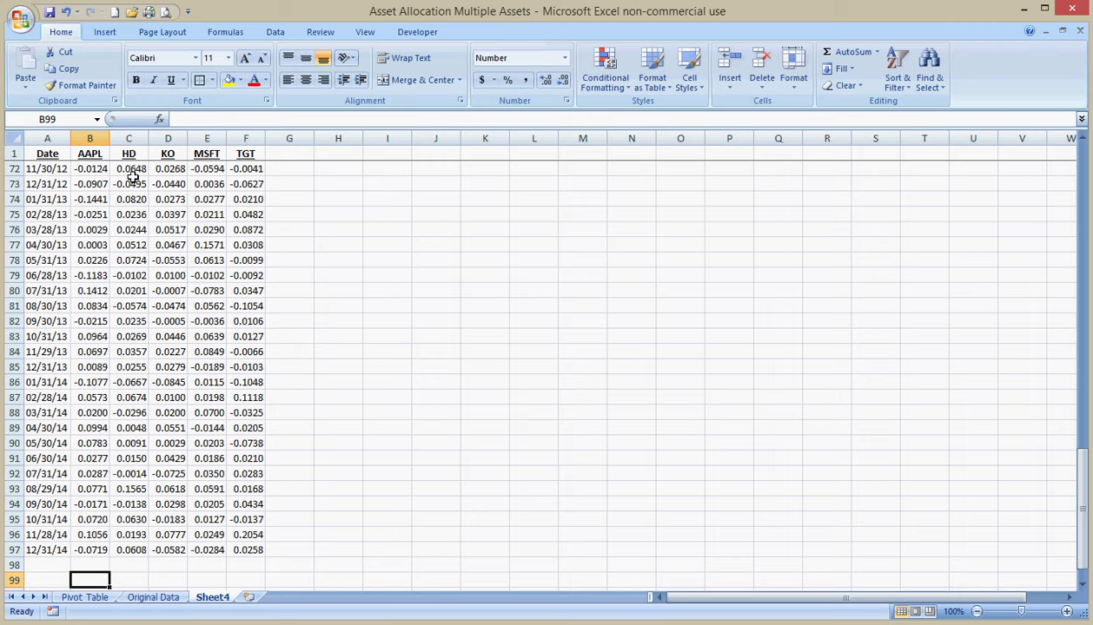
pyautogui.write('=')
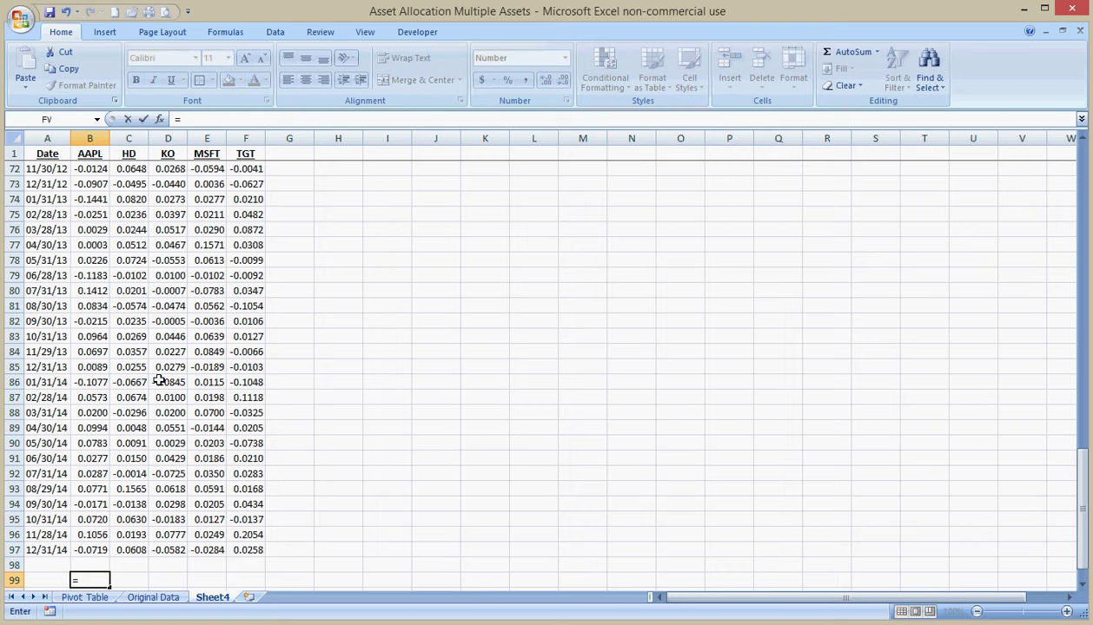
pyautogui.write('aver')
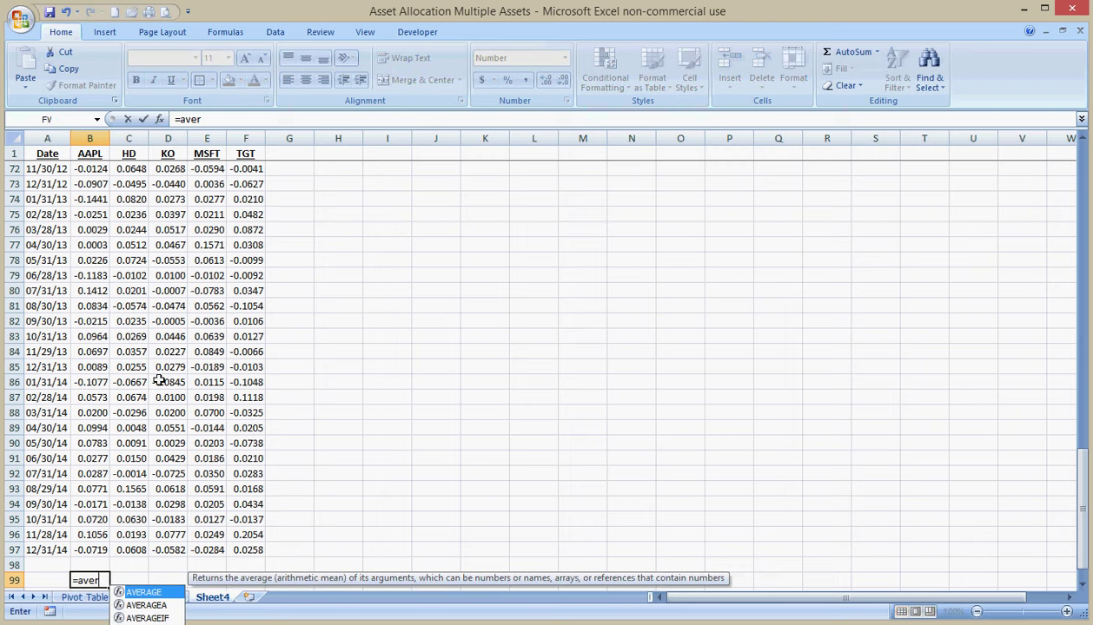
pyautogui.press('Tab')
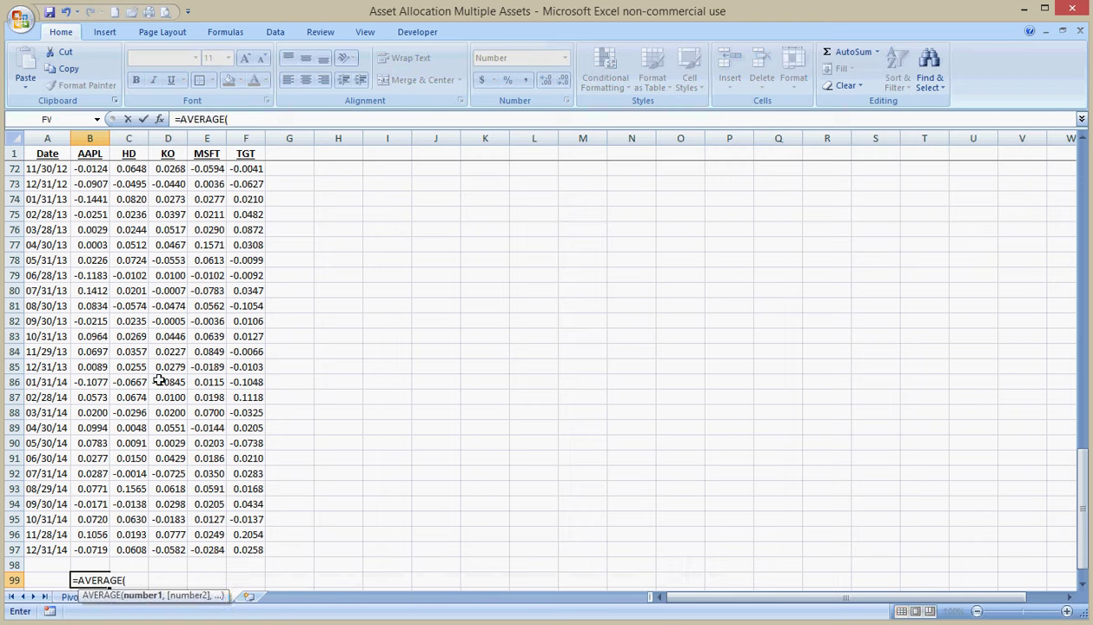
pyautogui.press('Up')
pyautogui.press('Up')
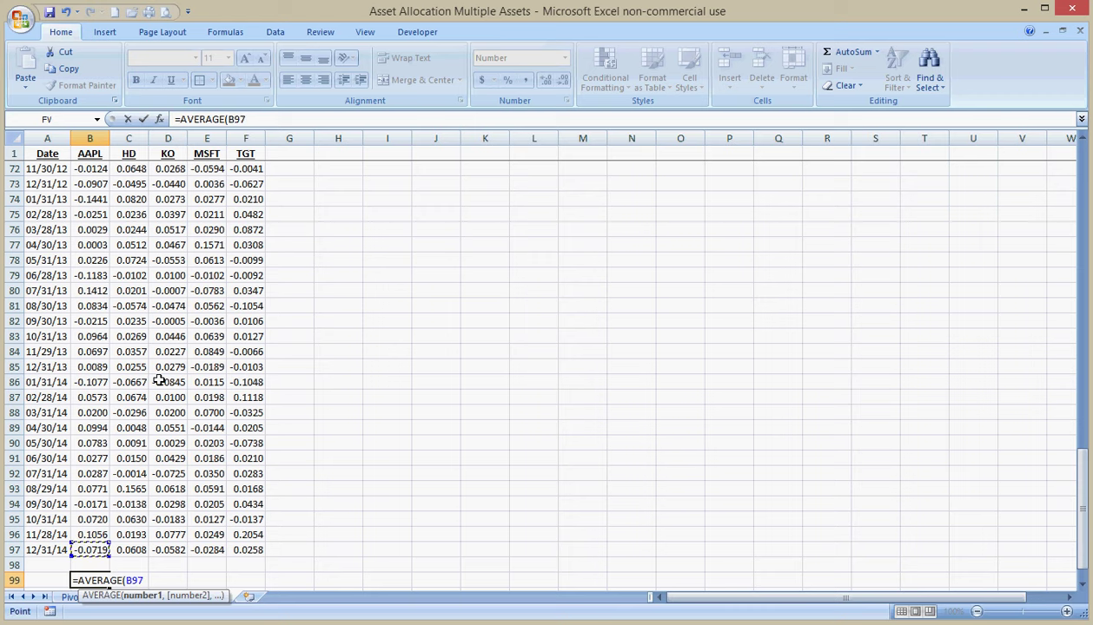
pyautogui.press('F8')
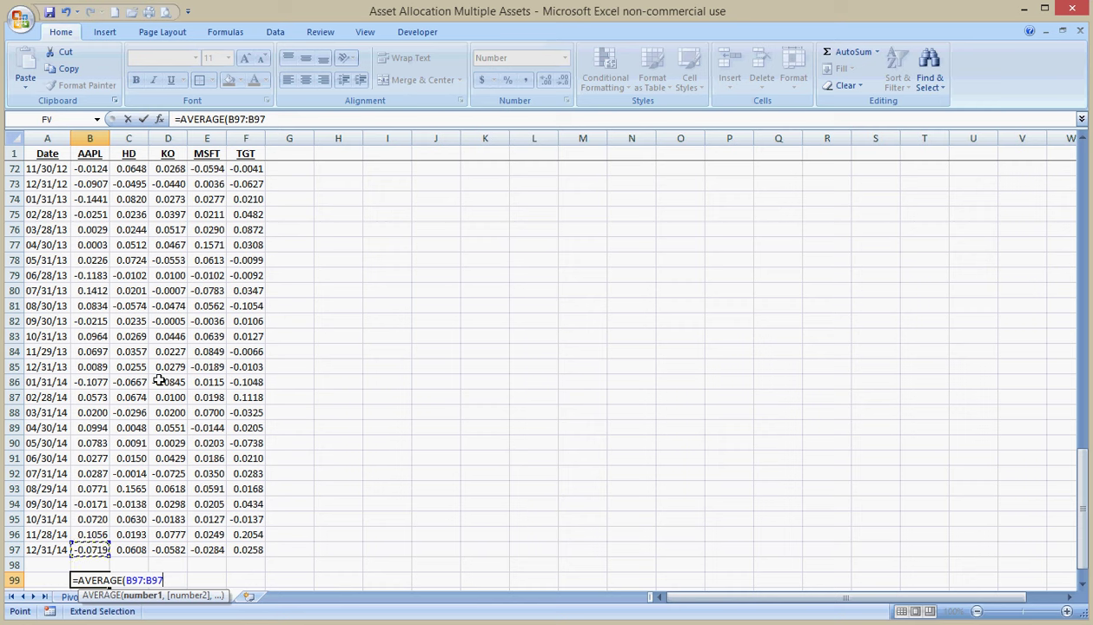
pyautogui.hotkey('ctrl', 'Up')
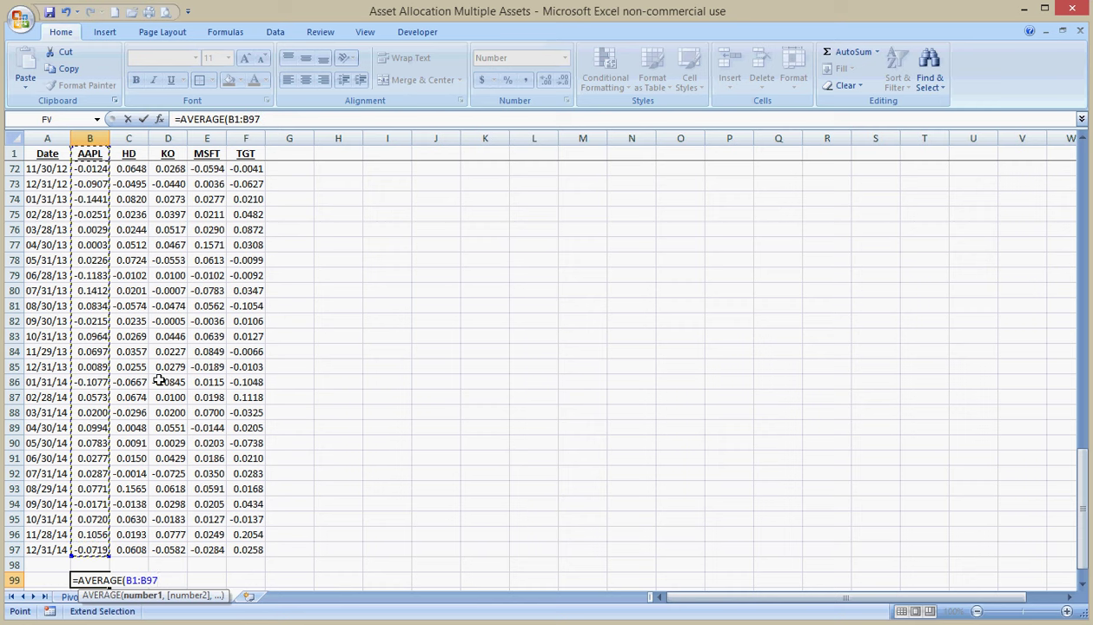
pyautogui.press('Down')
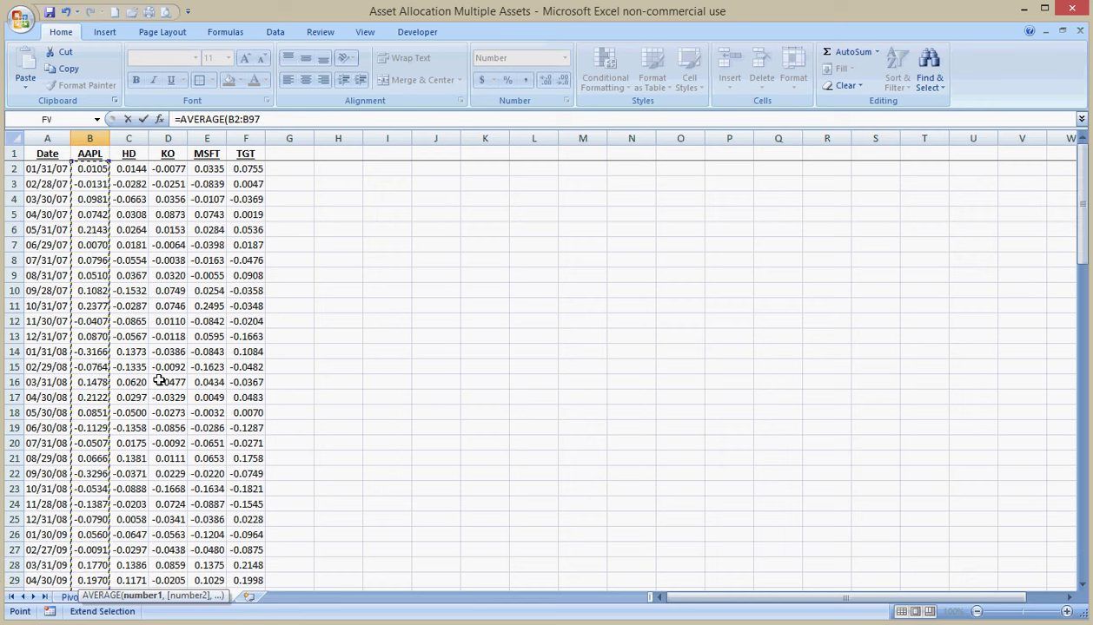
pyautogui.write(')')
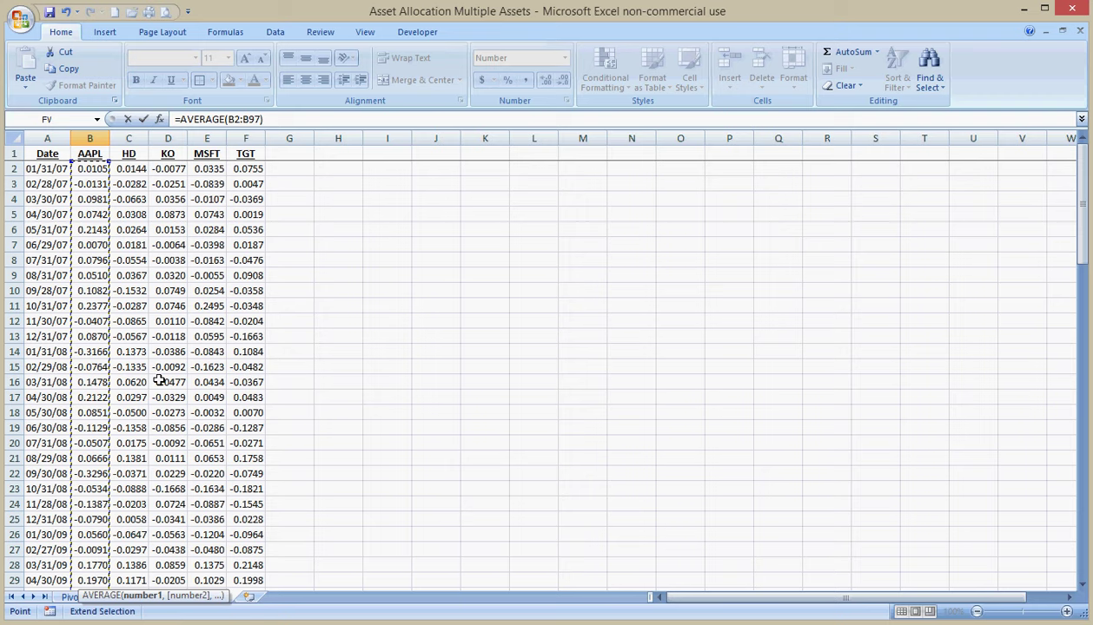
pyautogui.write('*12')
pyautogui.press('Return')
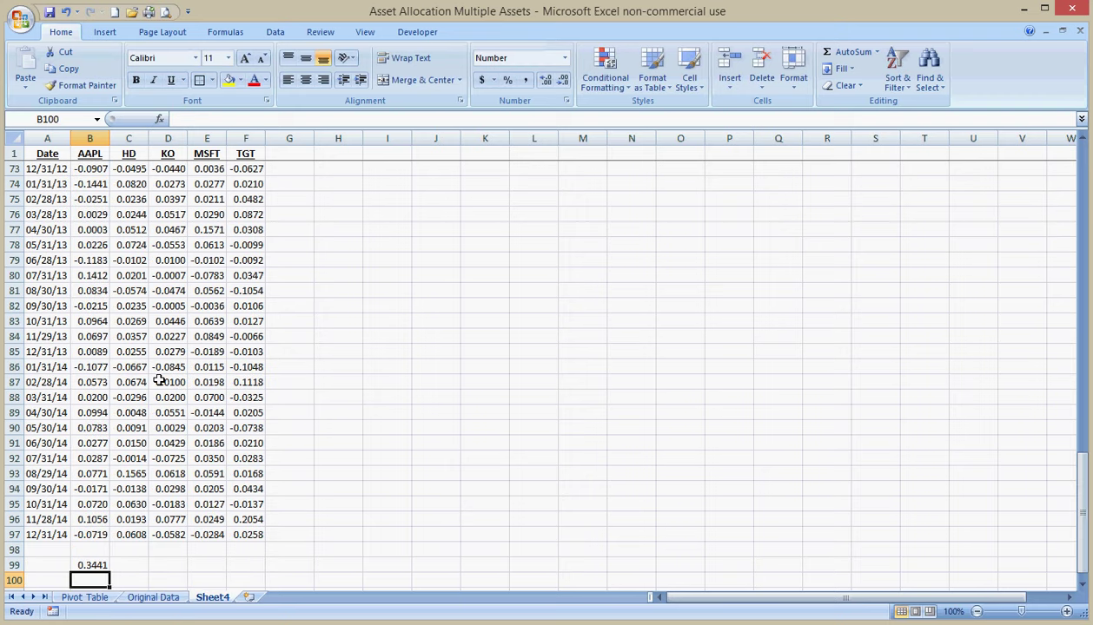
pyautogui.press('Up')
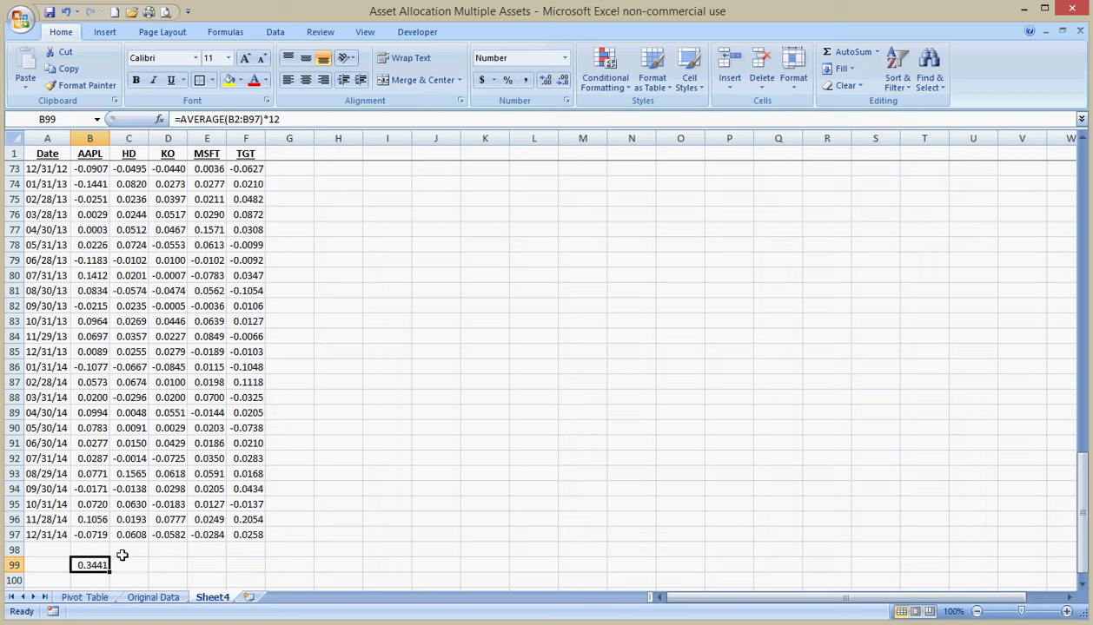
# Fill the average formula across B99:F99 and format it as two-decimal percentages.
pyautogui.moveTo(110, 571); pyautogui.dragTo(262, 577)
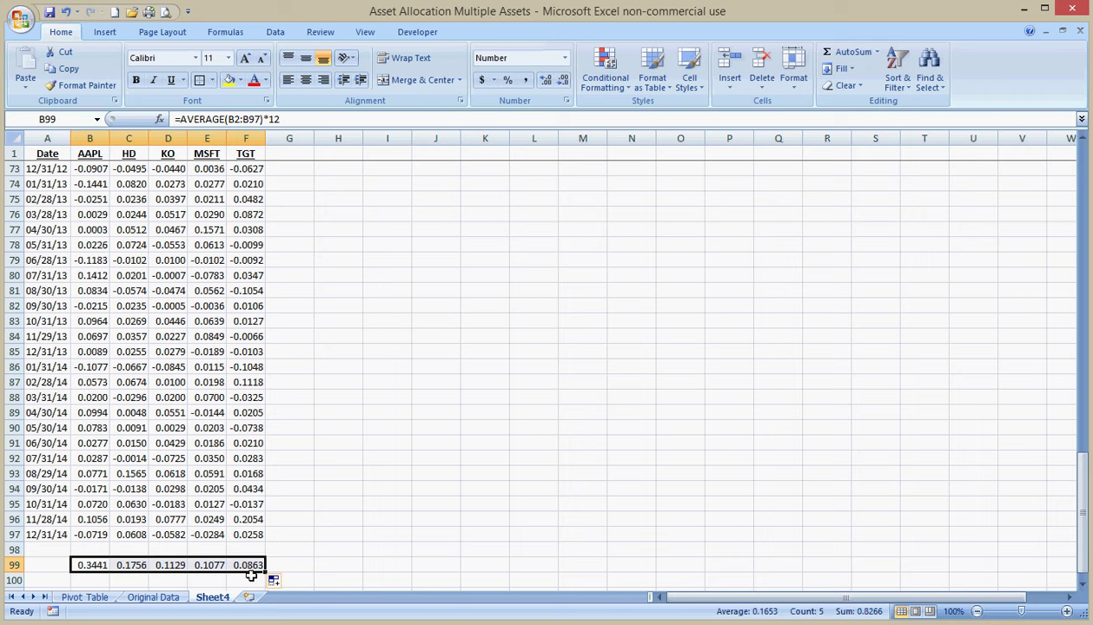
pyautogui.click(507, 79)
pyautogui.click(545, 79)
pyautogui.click(544, 79)
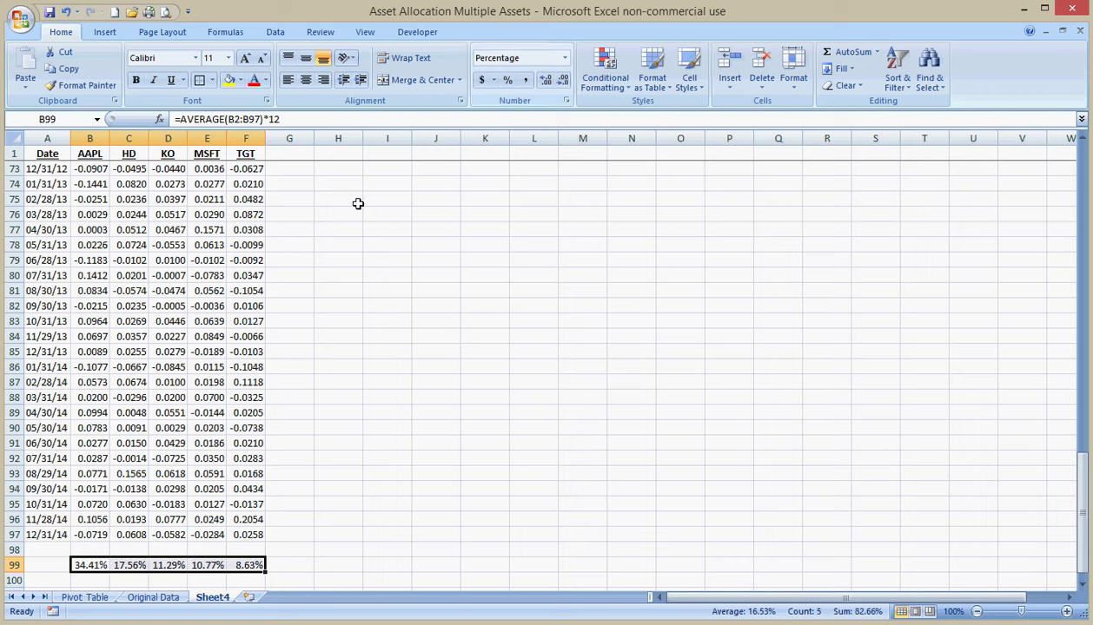
# Narrow column G into a thin spacer column.
pyautogui.click(292, 153)
pyautogui.press('Down')
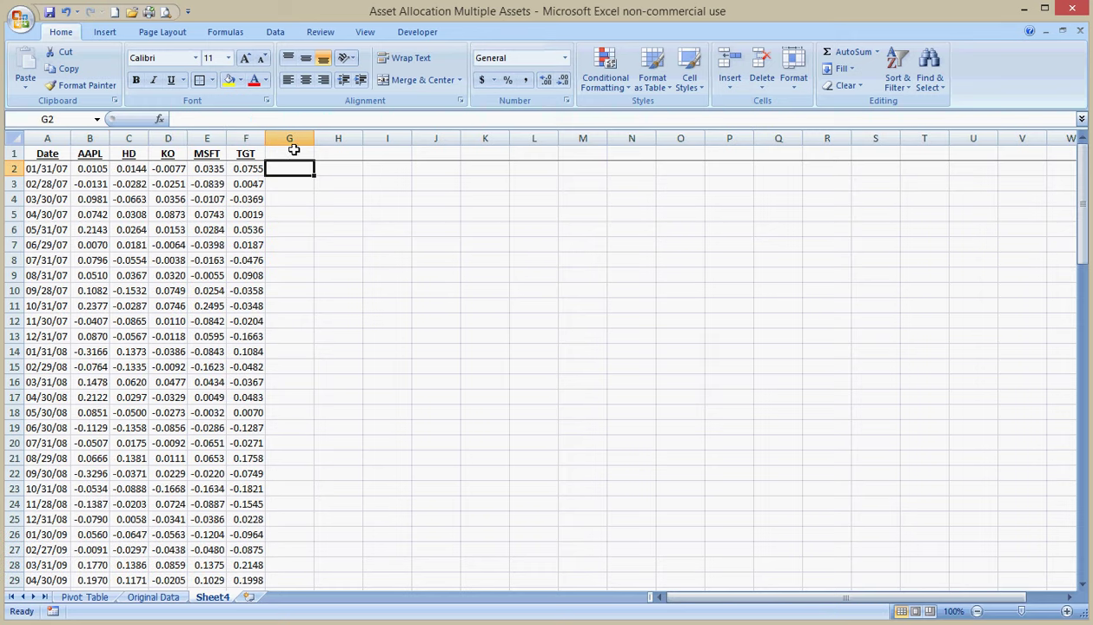
pyautogui.moveTo(314, 139); pyautogui.dragTo(280, 141)
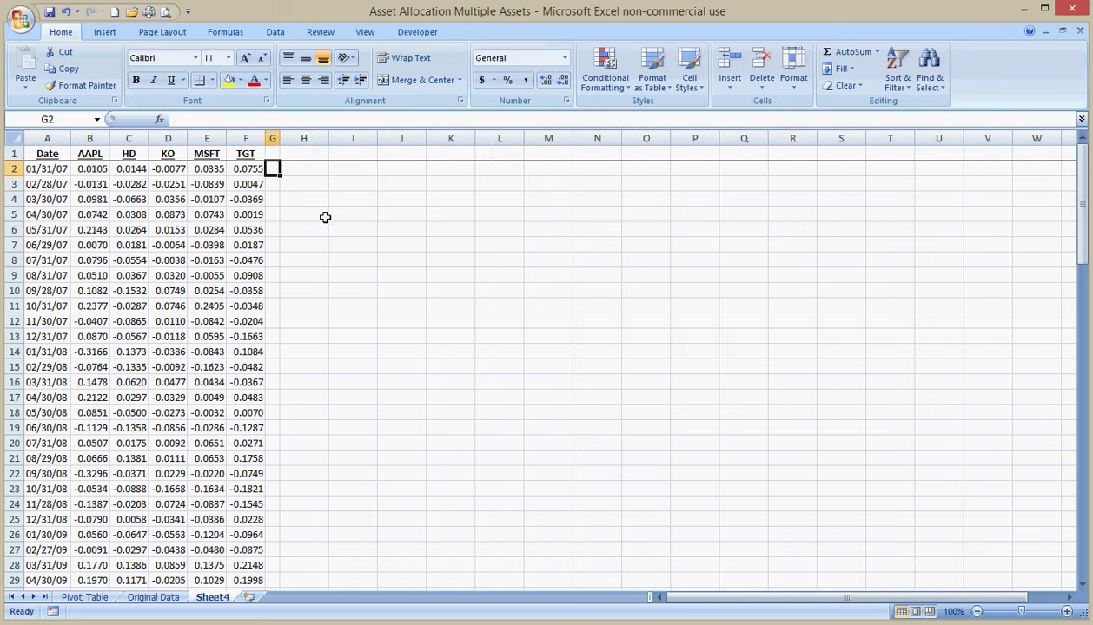
pyautogui.click(325, 217)
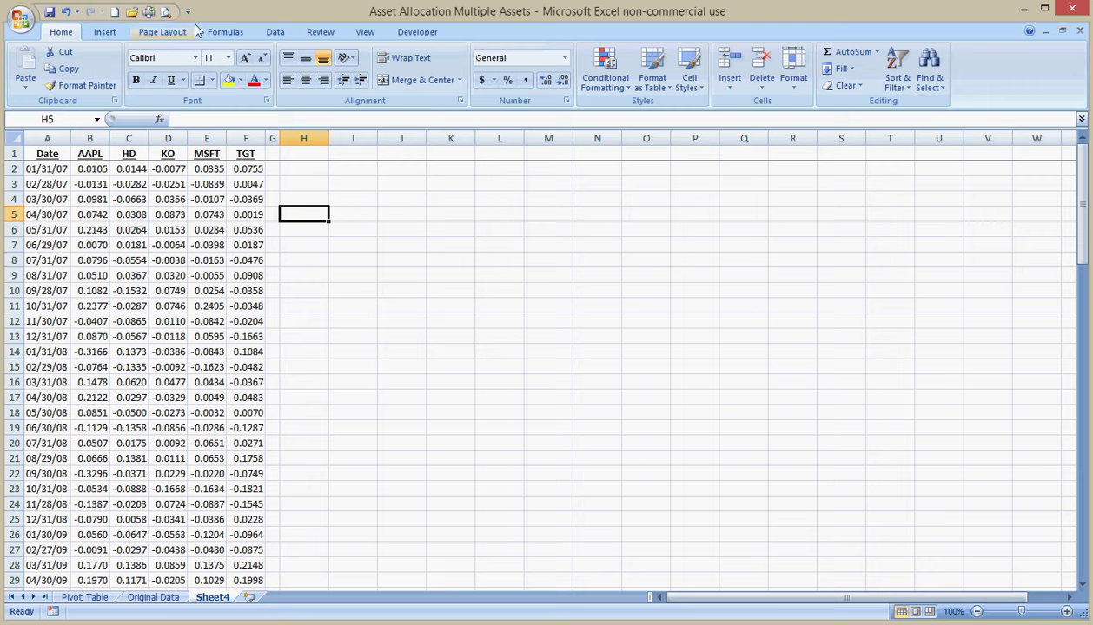
# Start a Data Analysis Covariance with input range $B$1:$F$97.
pyautogui.click(277, 33)
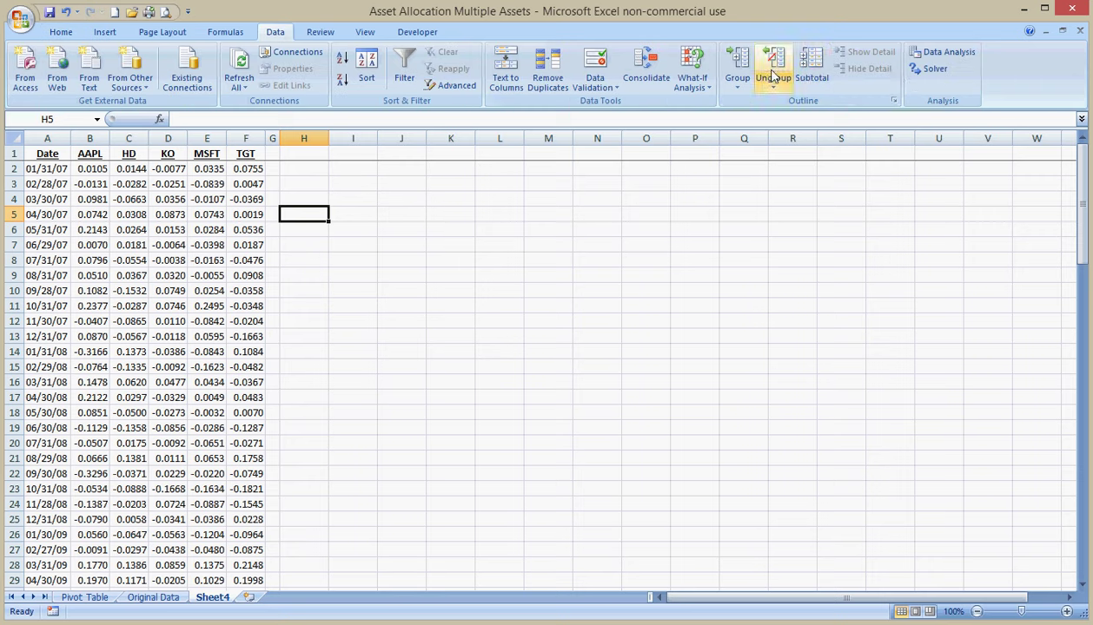
pyautogui.click(955, 58)
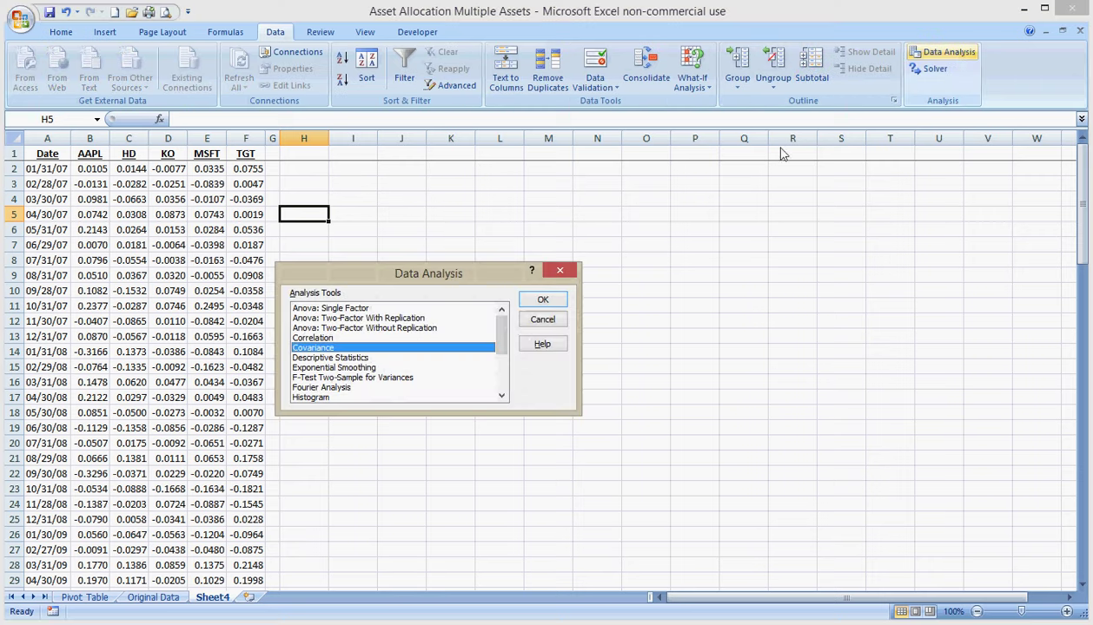
pyautogui.click(542, 299)
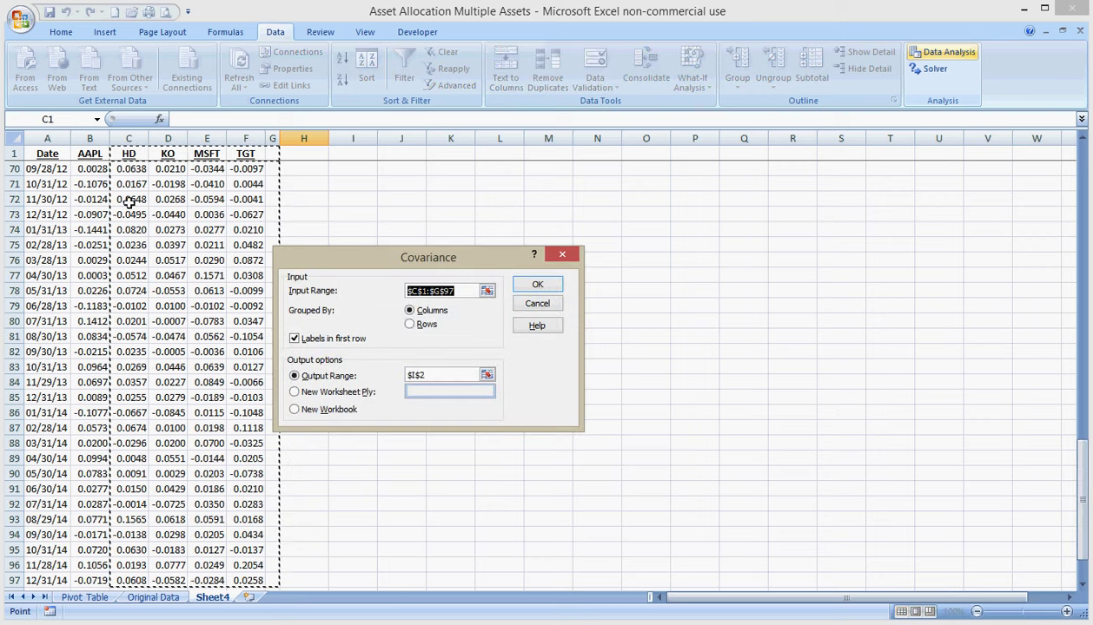
pyautogui.moveTo(77, 151); pyautogui.dragTo(256, 551)
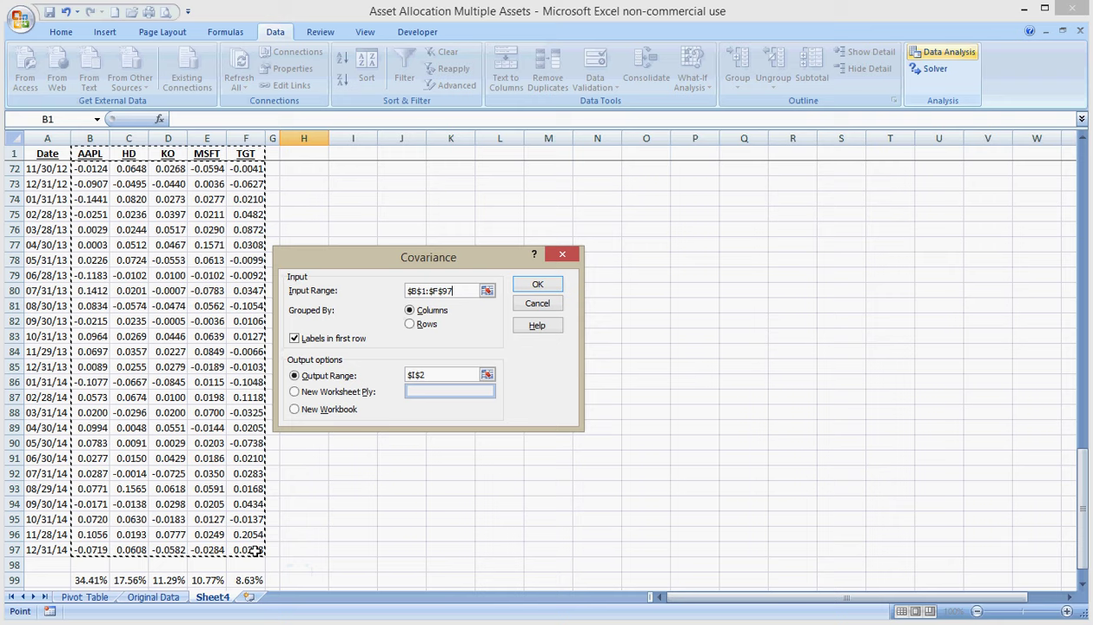
pyautogui.click(480, 392)
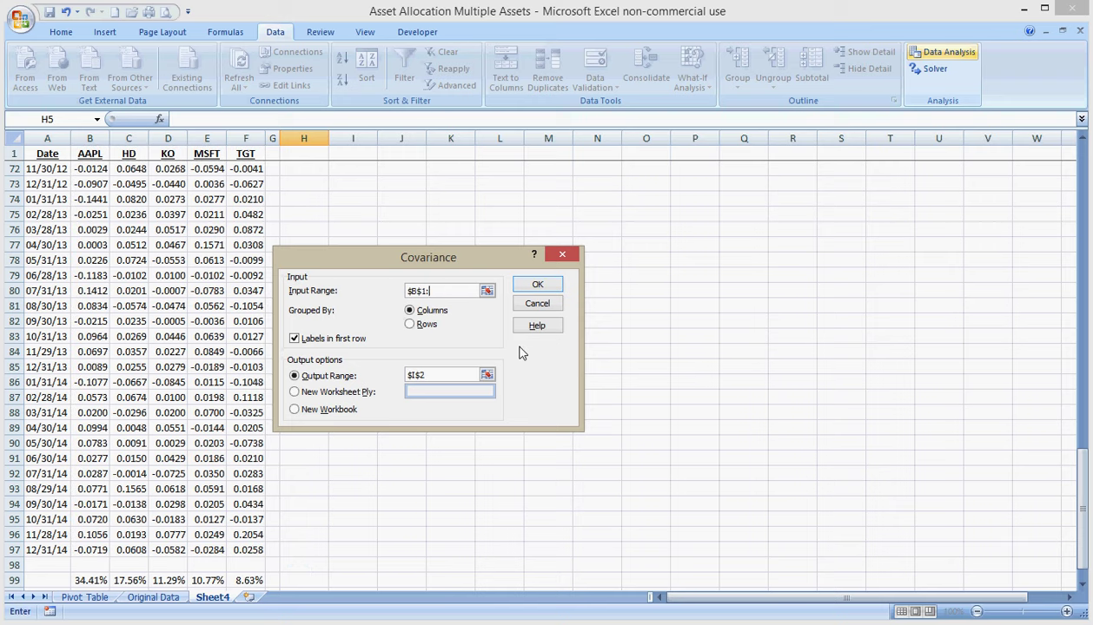
pyautogui.click(97, 154)
pyautogui.press('F8')
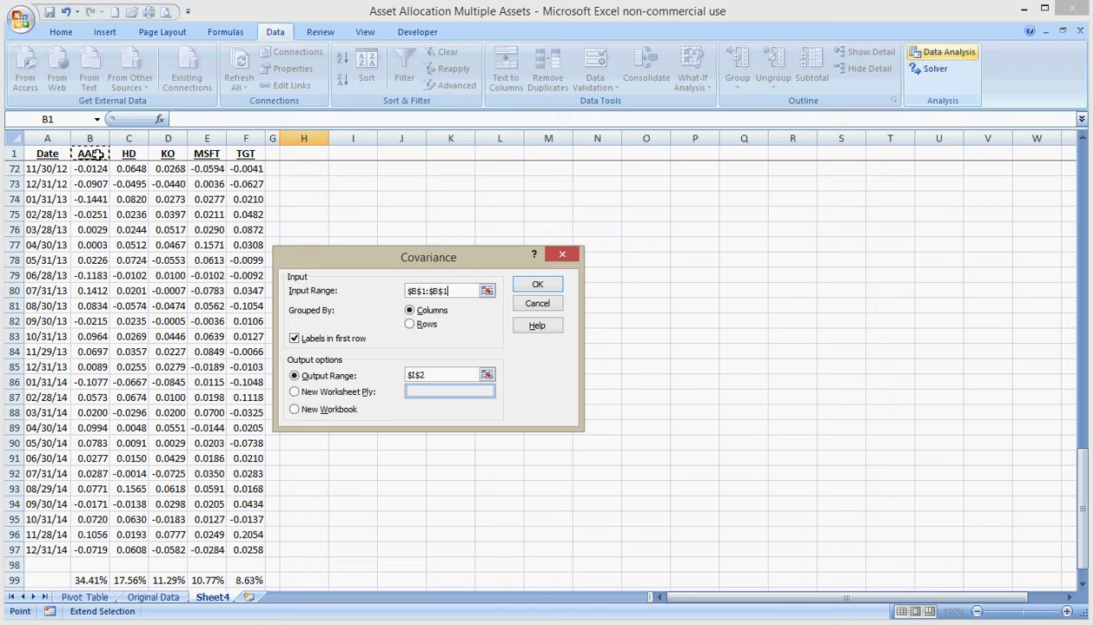
pyautogui.press('Right')
pyautogui.press('Right')
pyautogui.hotkey('ctrl', 'Down')
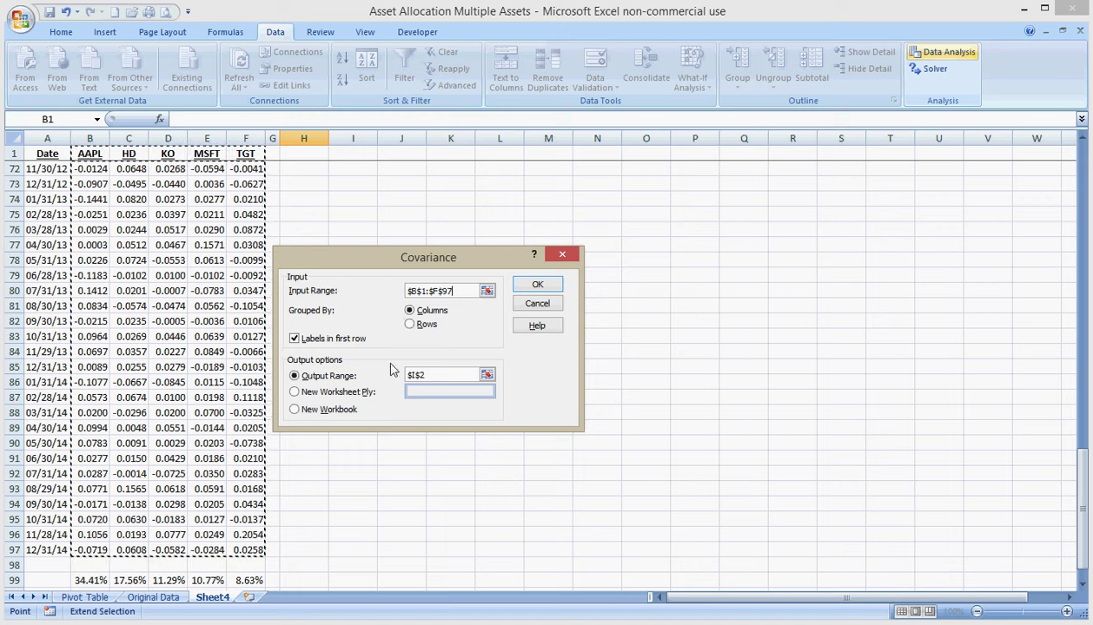
# Set the covariance output range to $H$3 and run the analysis.
pyautogui.click(444, 376)
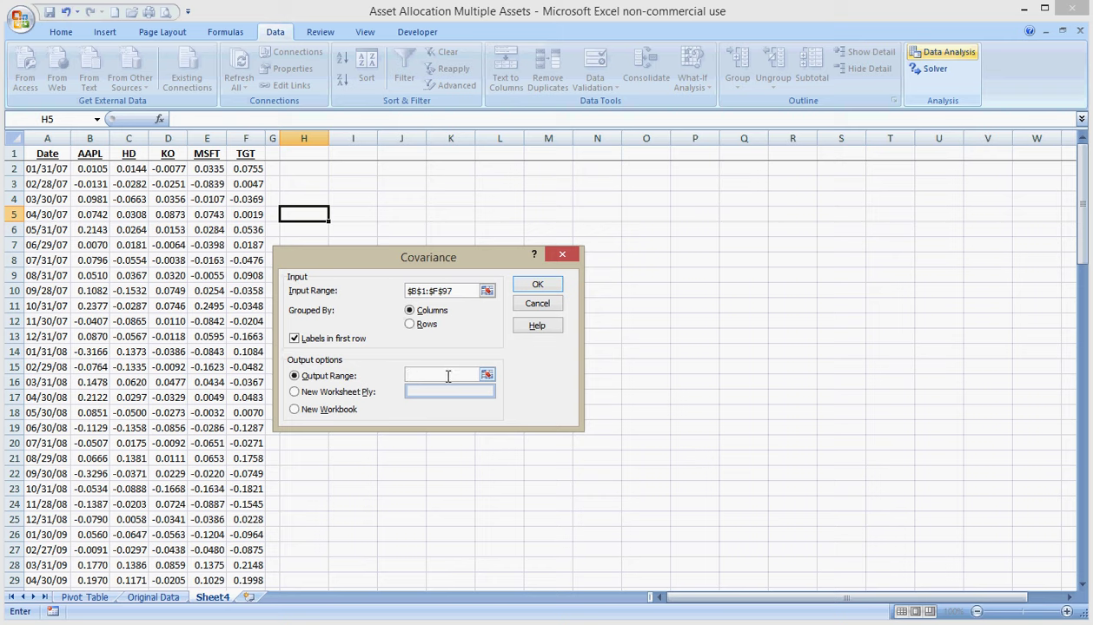
pyautogui.click(486, 375)
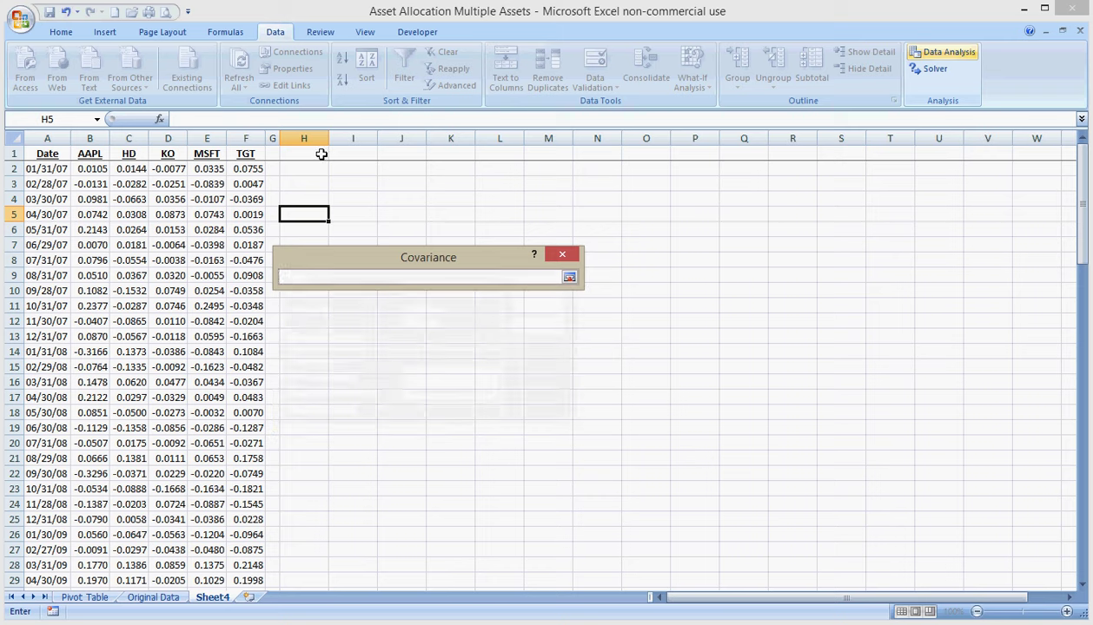
pyautogui.click(317, 153)
pyautogui.press('Down')
pyautogui.press('Down')
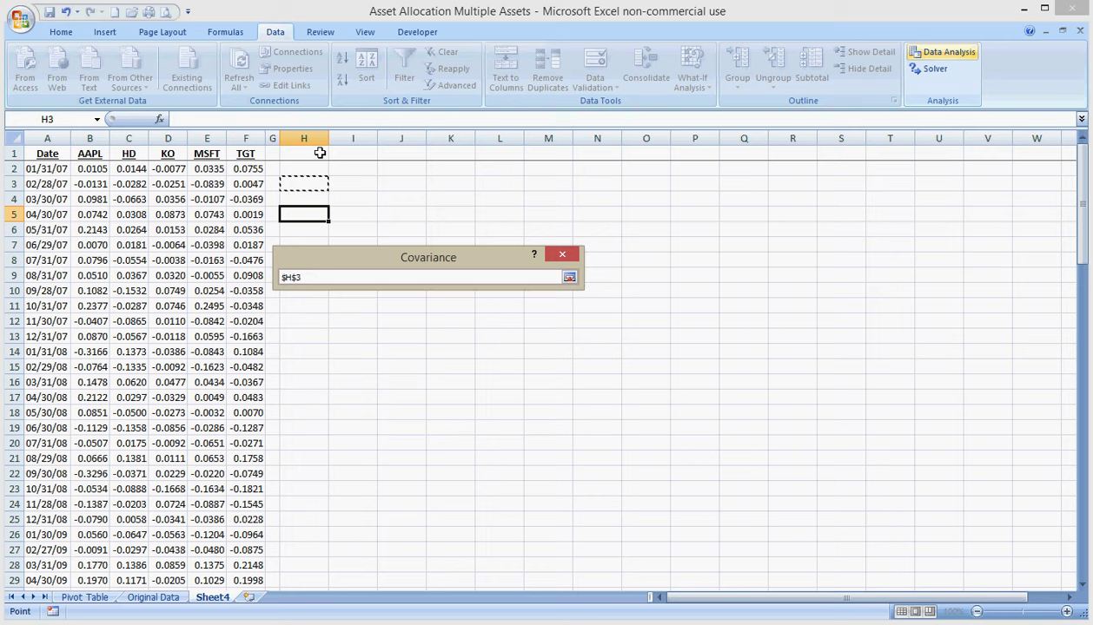
pyautogui.click(570, 278)
pyautogui.click(569, 278)
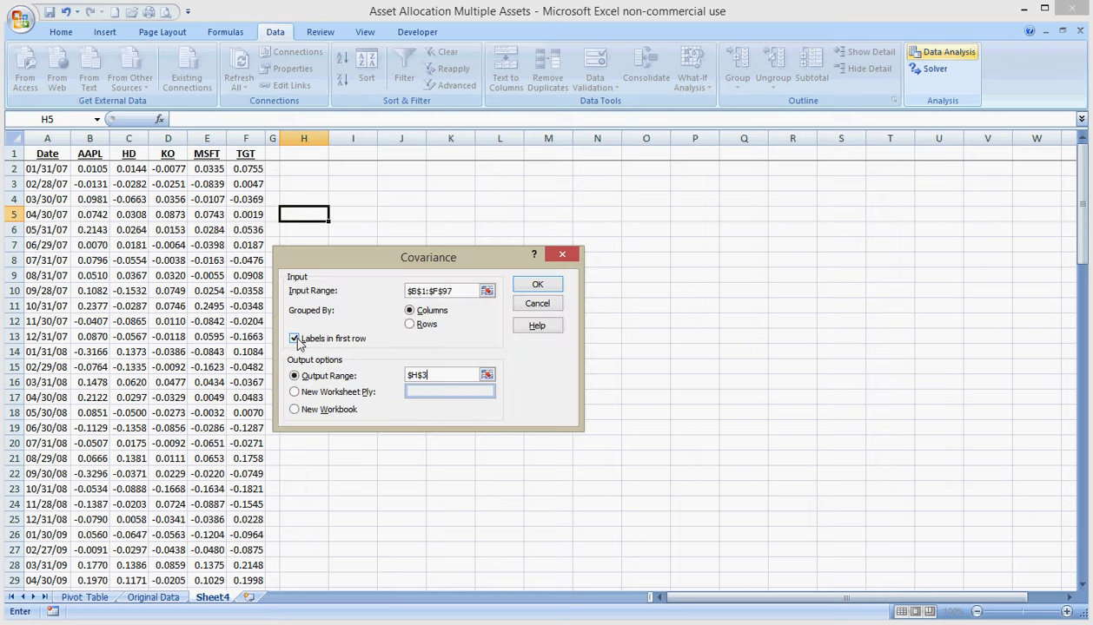
pyautogui.click(535, 286)
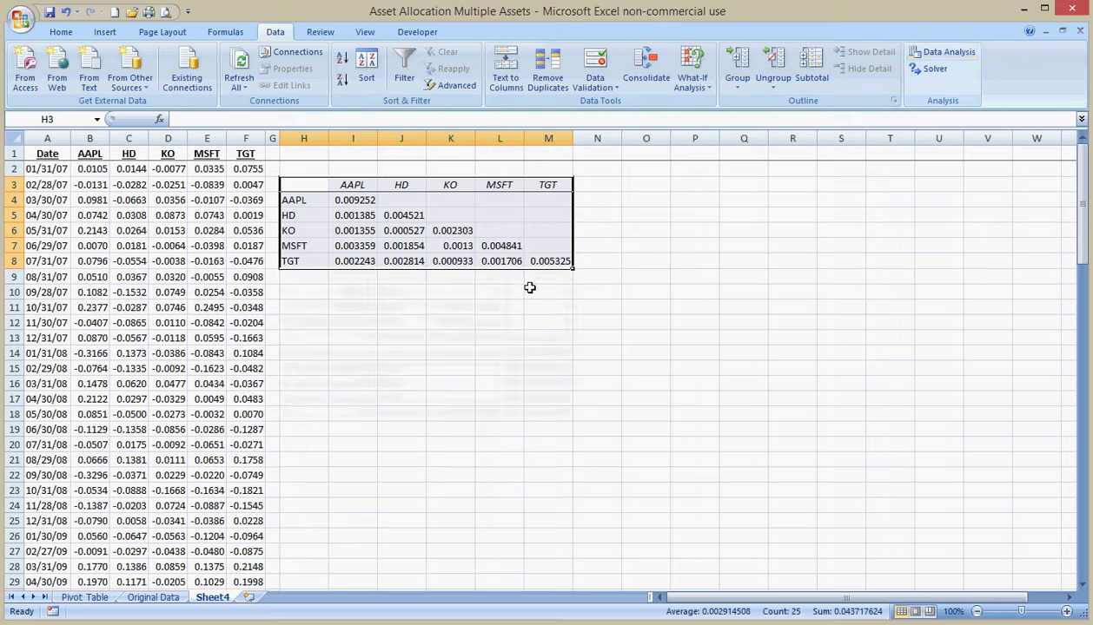
# Enter the title 'Covariance matrix' in cell H2.
pyautogui.click(383, 294)
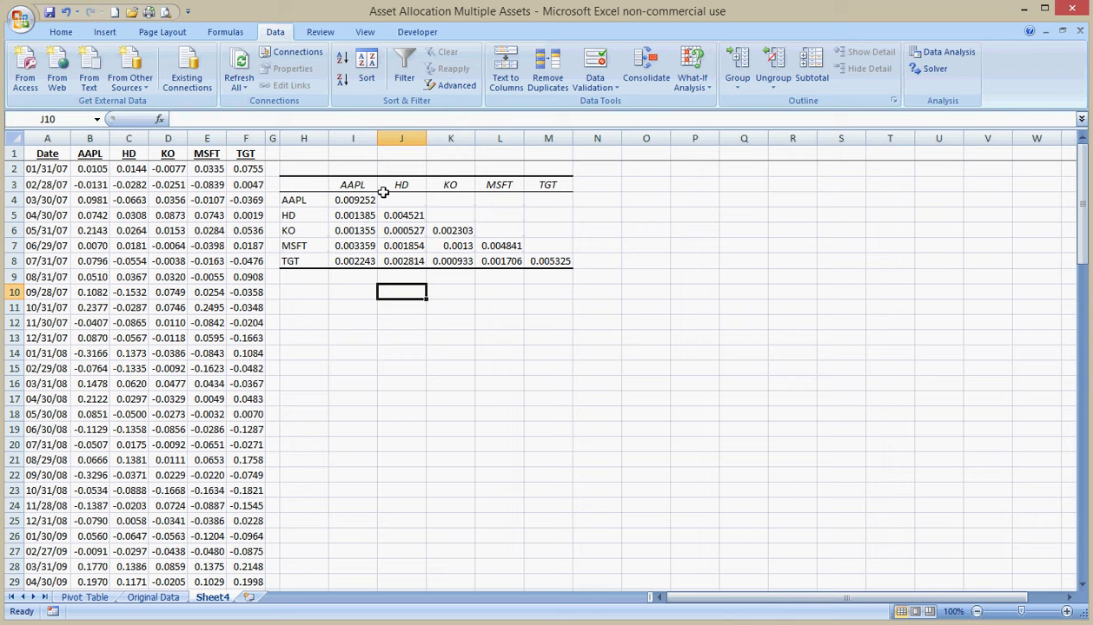
pyautogui.click(317, 168)
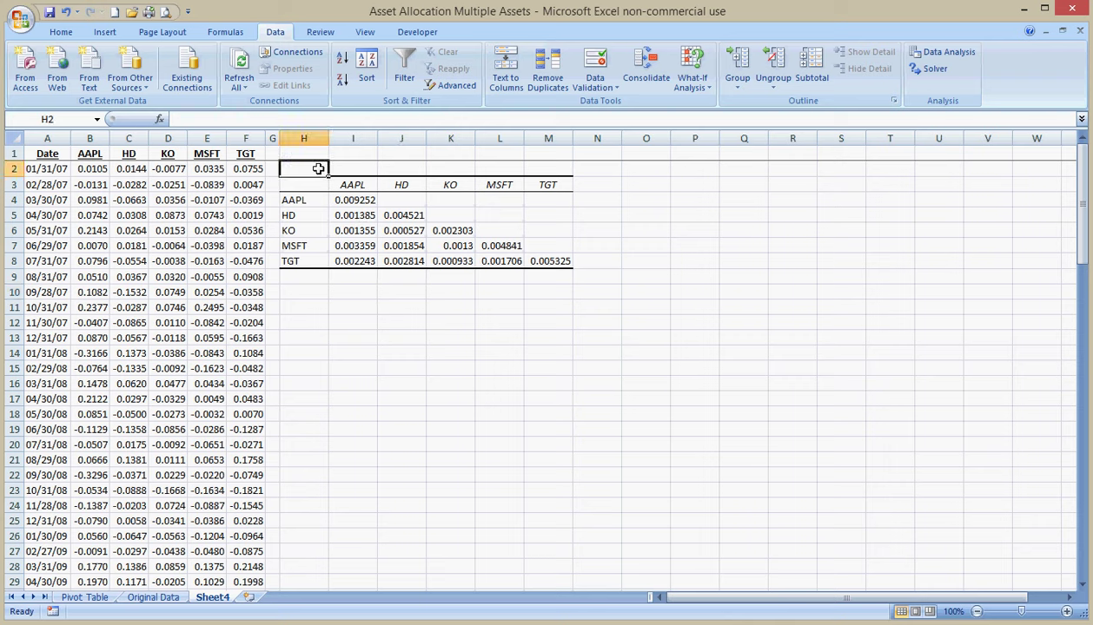
pyautogui.write('C')
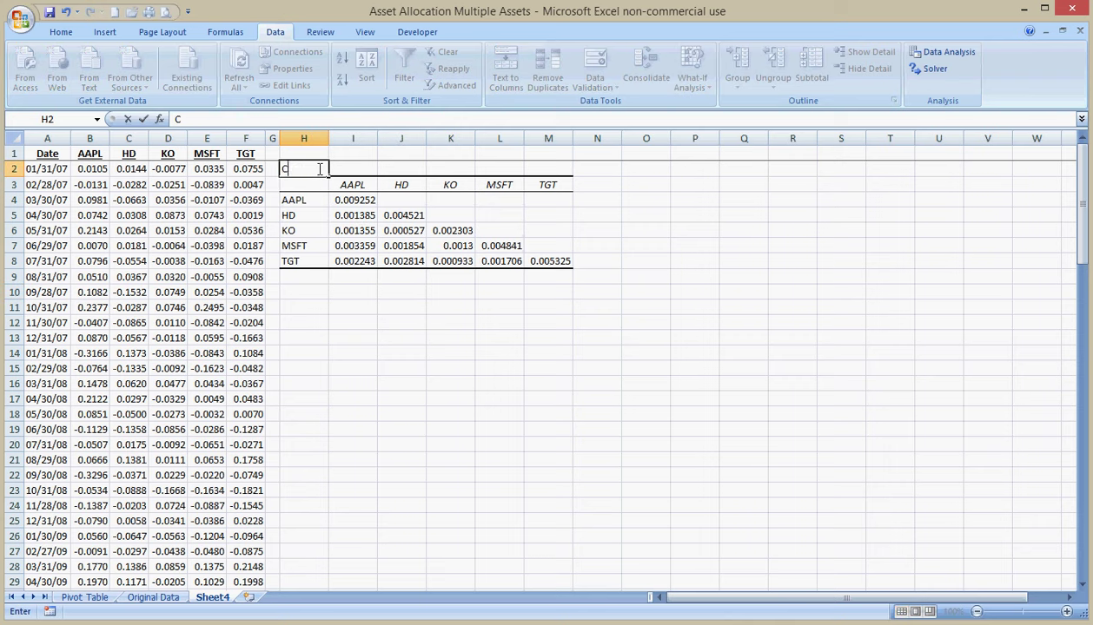
pyautogui.write('ovariance matrix')
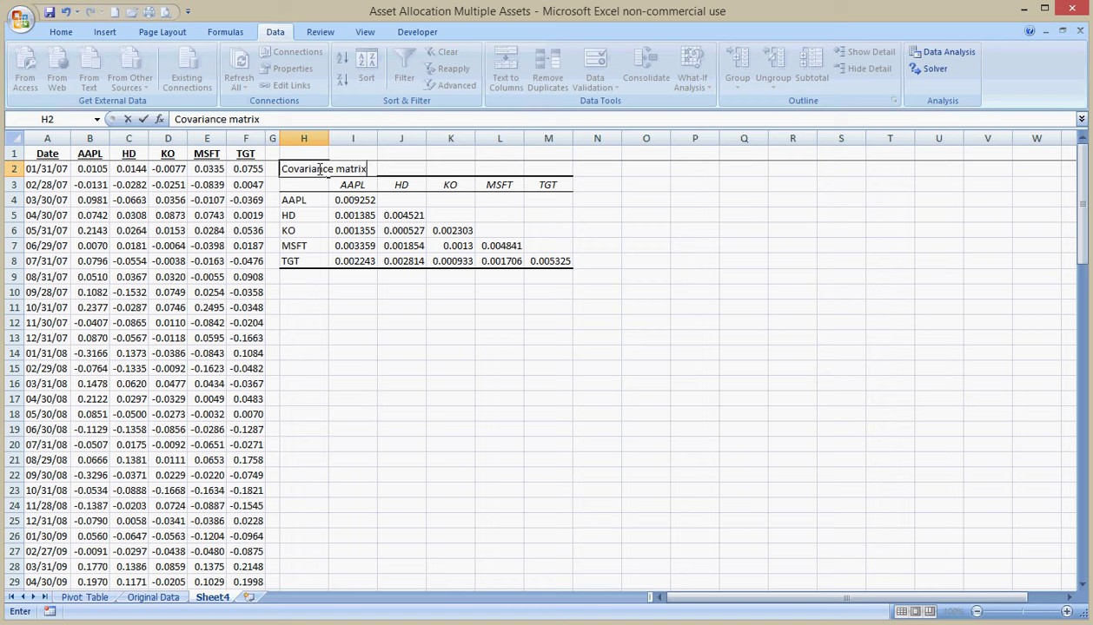
pyautogui.press('Return')
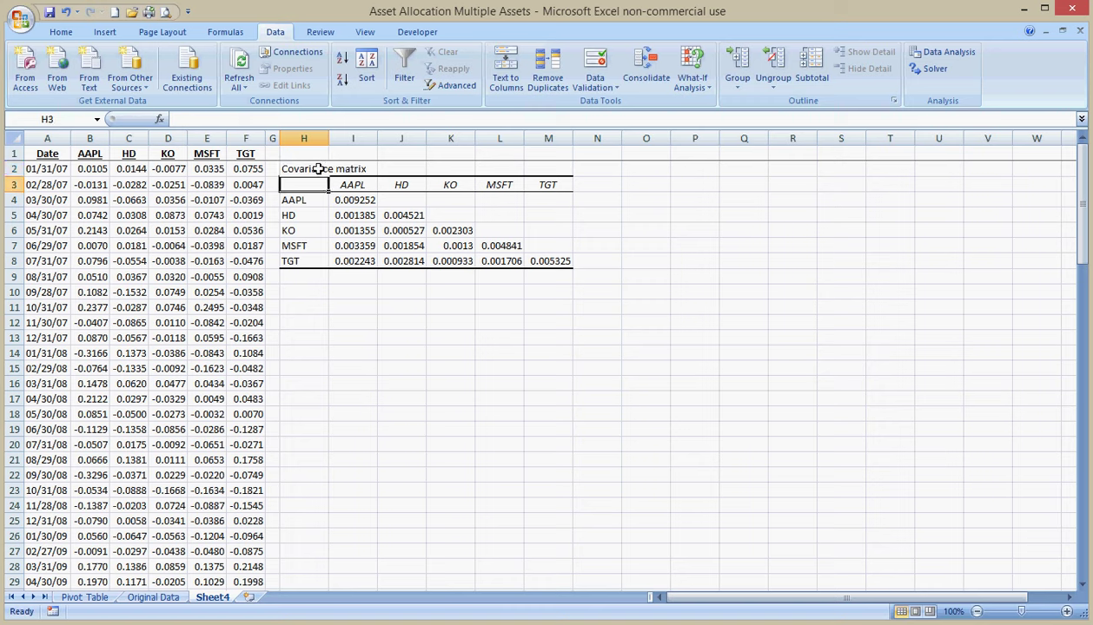
# Merge and center the title across H2:M2 and make it bold italic.
pyautogui.moveTo(320, 168); pyautogui.dragTo(528, 169)
pyautogui.click(64, 33)
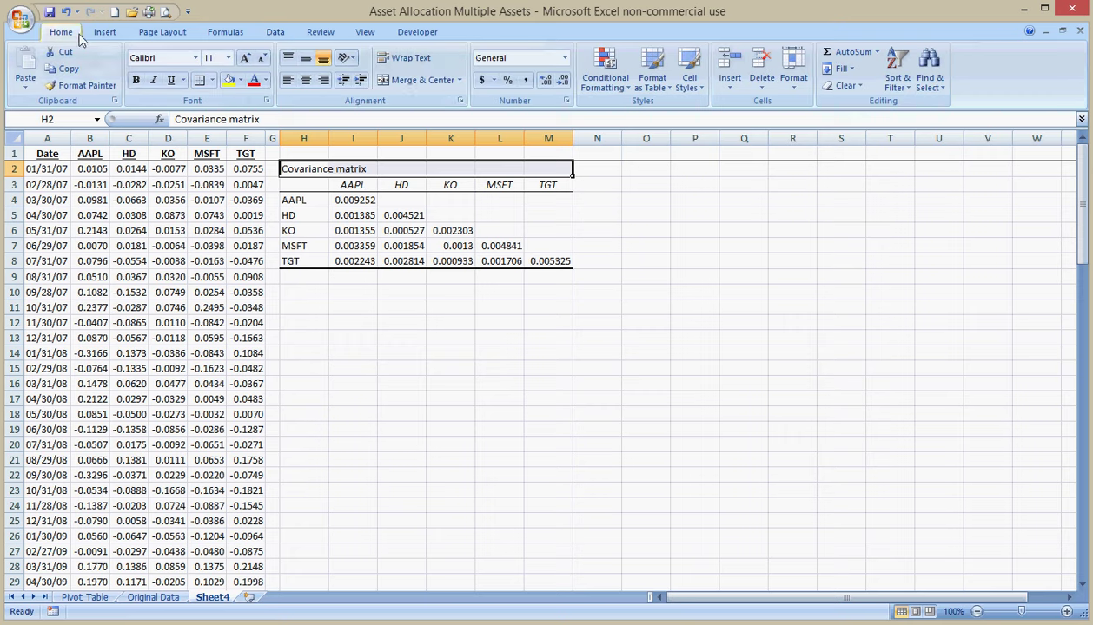
pyautogui.click(417, 80)
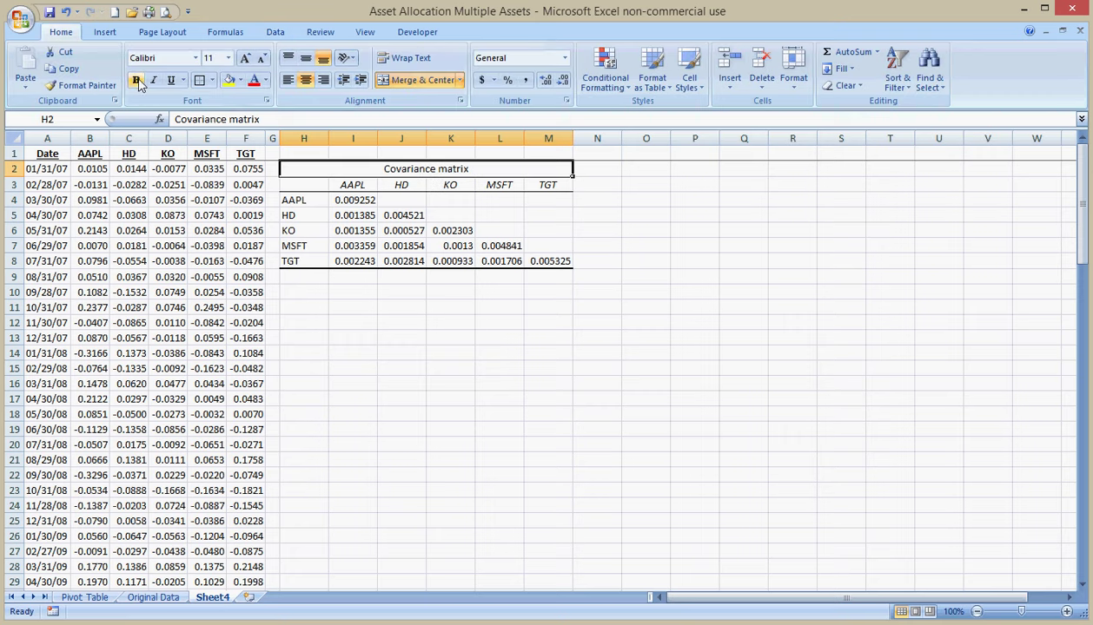
pyautogui.click(136, 80)
pyautogui.click(152, 80)
pyautogui.click(407, 365)
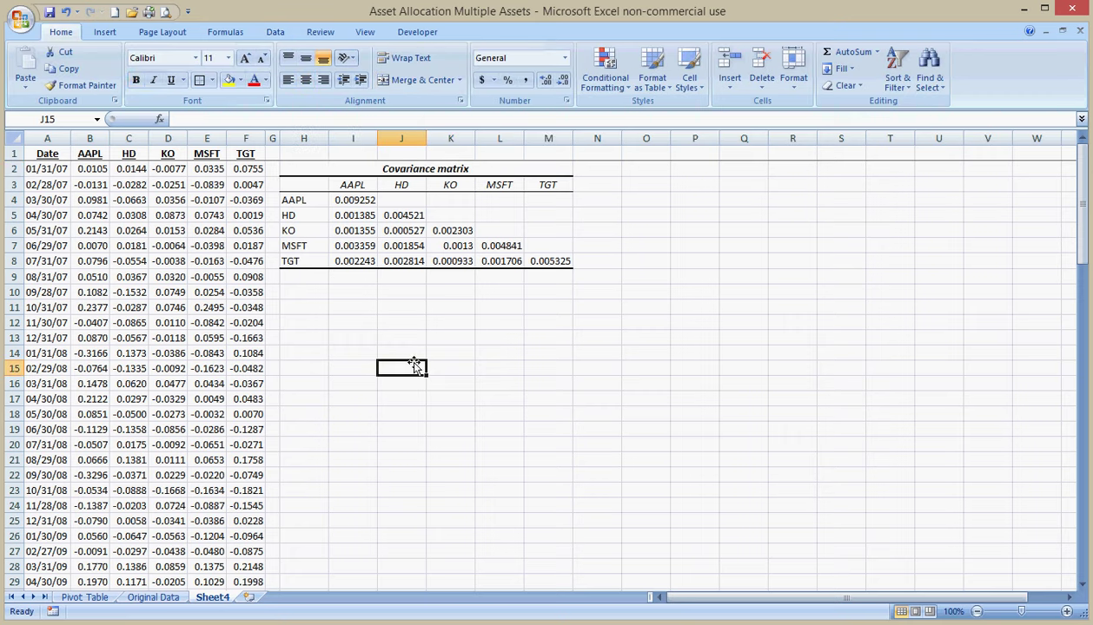
pyautogui.moveTo(352, 199); pyautogui.dragTo(525, 262)
pyautogui.click(502, 210)
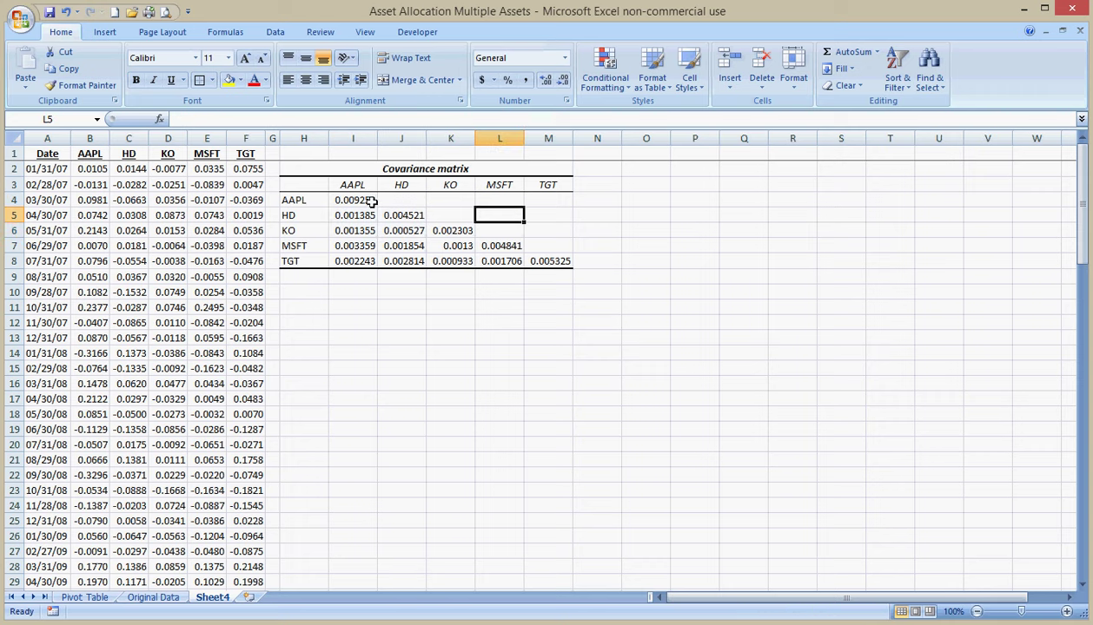
# Copy the covariance matrix I4:M8 into a temporary copy at I10:M14.
pyautogui.moveTo(356, 199); pyautogui.dragTo(531, 261)
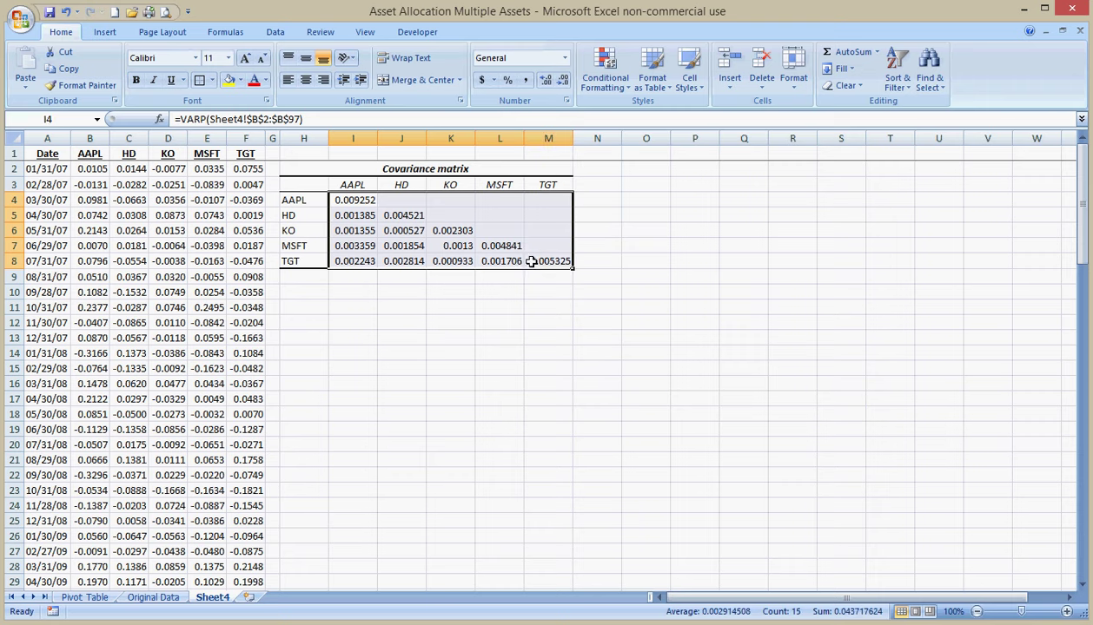
pyautogui.hotkey('ctrl', 'c')
pyautogui.press('Down')
pyautogui.press('Down')
pyautogui.press('Down')
pyautogui.press('Down')
pyautogui.press('Down')
pyautogui.press('Down')
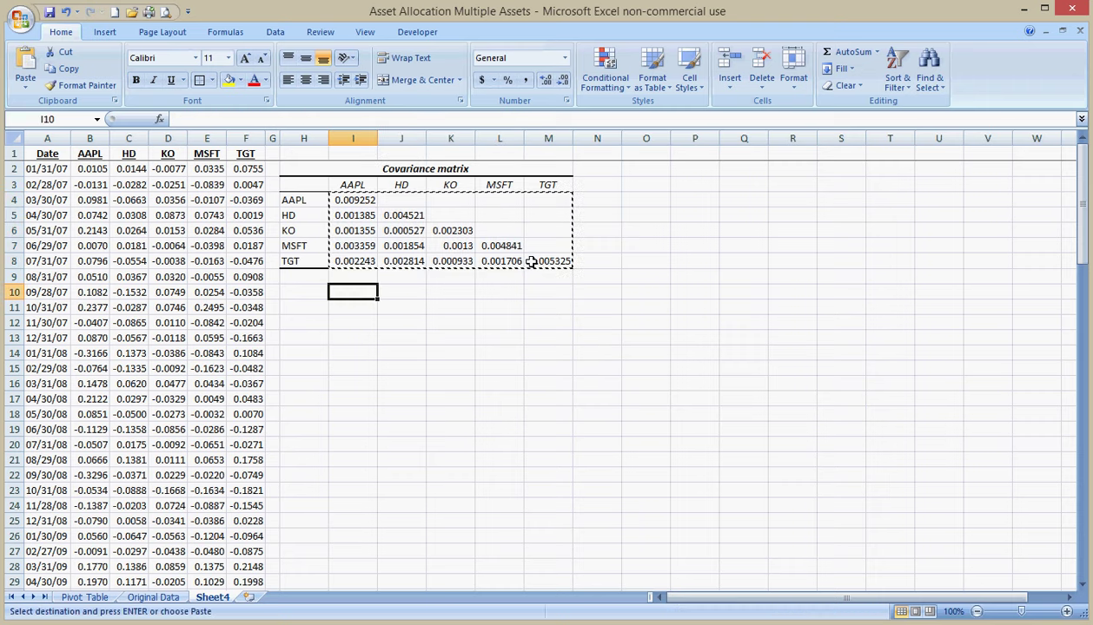
pyautogui.hotkey('ctrl', 'v')
pyautogui.hotkey('ctrl', 'c')
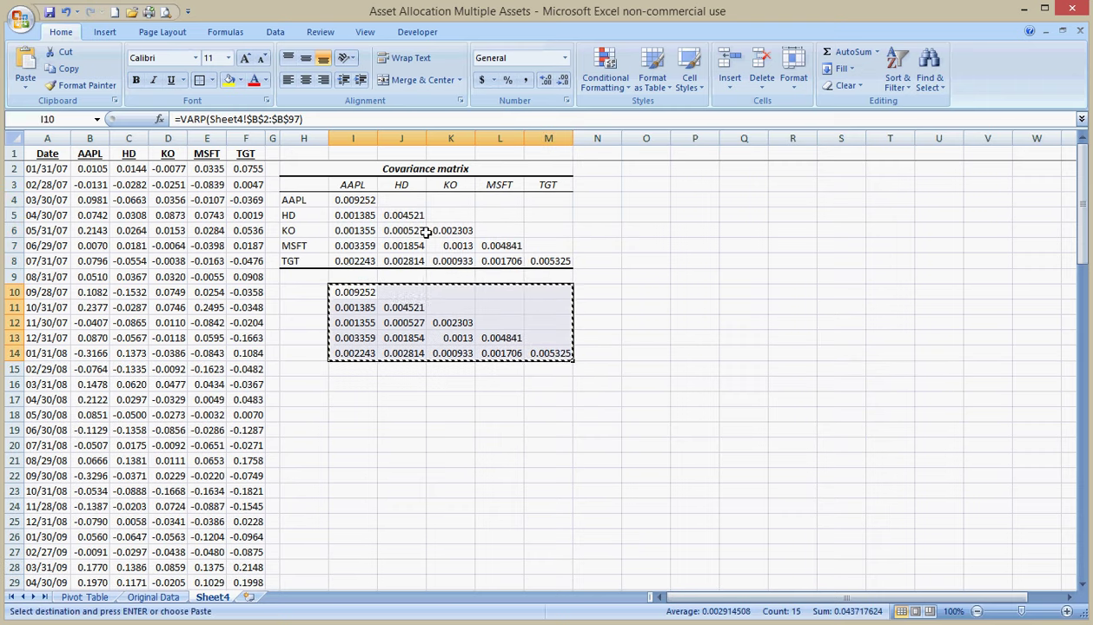
# Try a transposed Paste Special onto I4, then undo it because it blanked the lower triangle.
pyautogui.click(369, 201)
pyautogui.rightClick(368, 202)
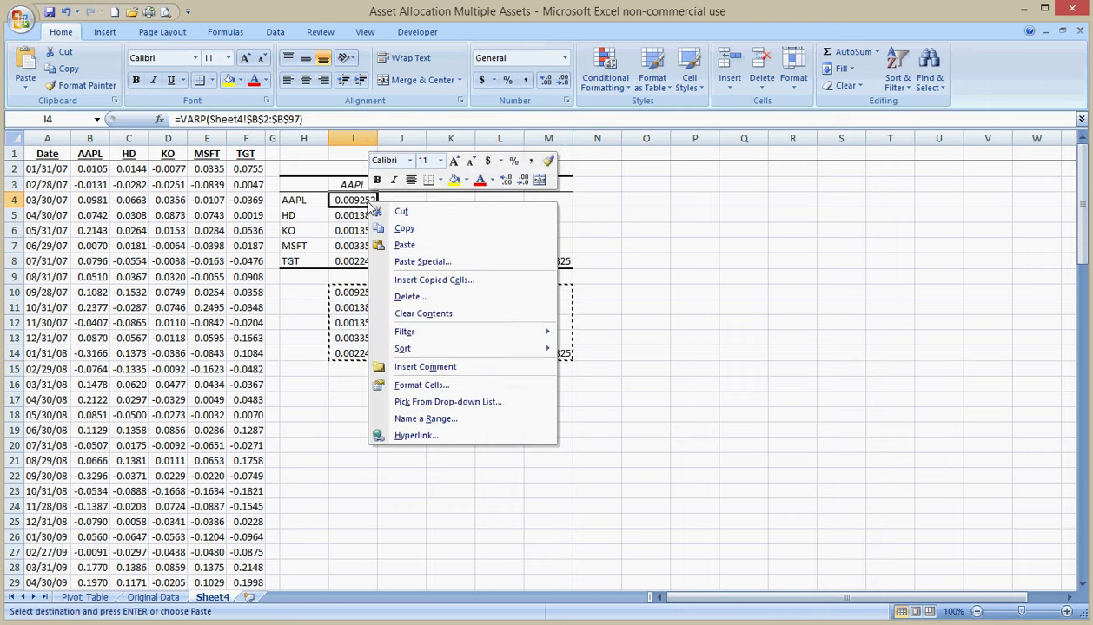
pyautogui.click(407, 262)
pyautogui.moveTo(395, 140); pyautogui.dragTo(725, 153)
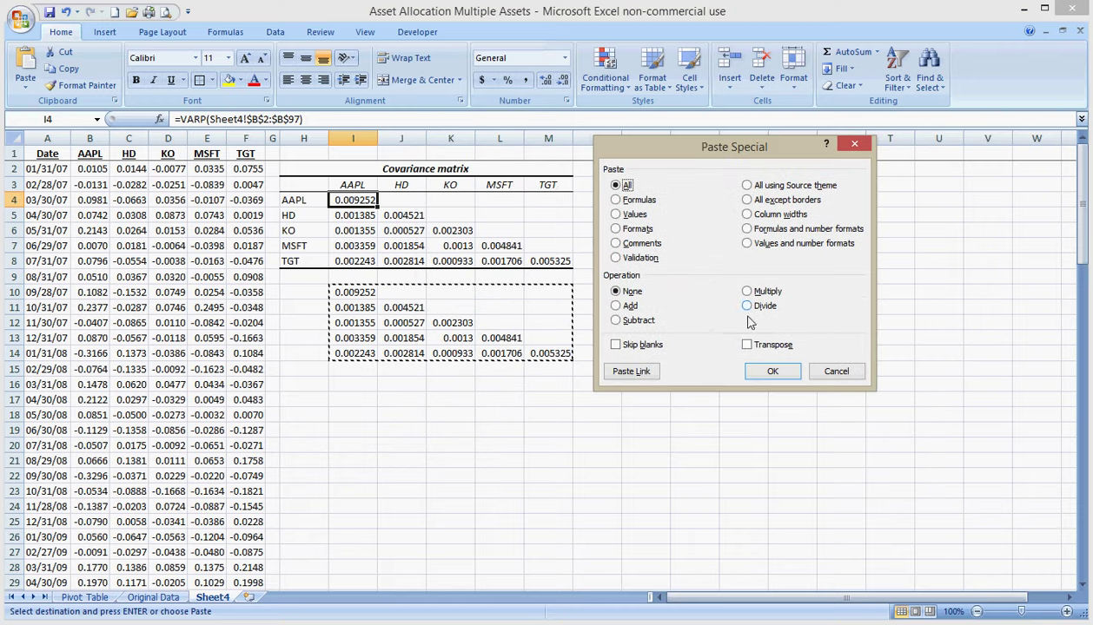
pyautogui.click(747, 345)
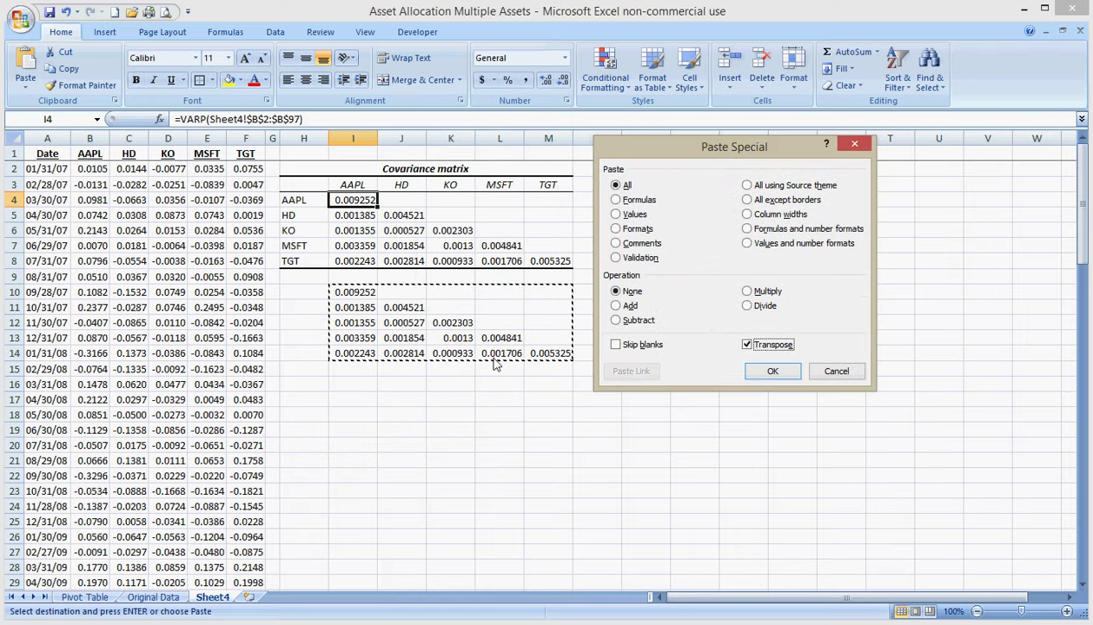
pyautogui.click(616, 346)
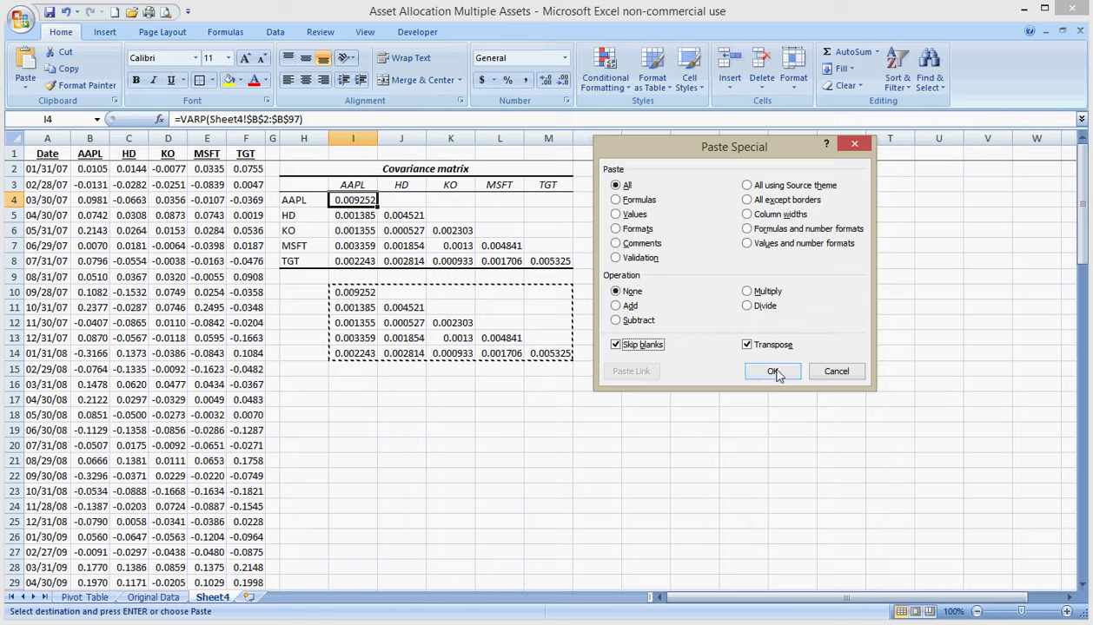
pyautogui.click(617, 345)
pyautogui.click(773, 372)
pyautogui.click(686, 354)
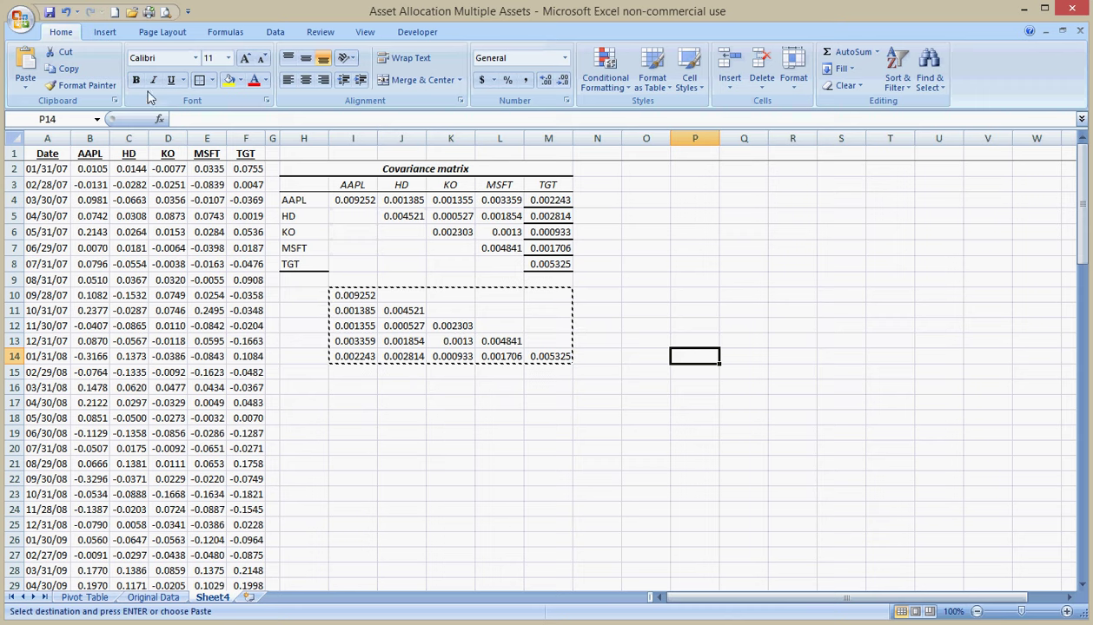
pyautogui.click(66, 12)
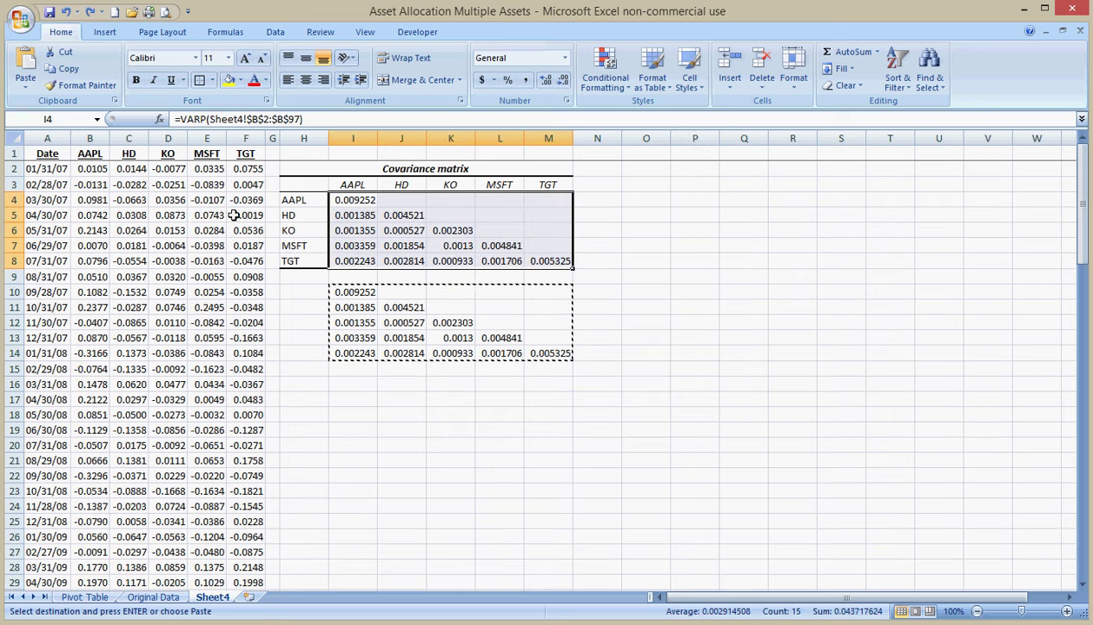
# Paste the I10:M14 copy onto I4 with Values, Transpose and Skip blanks to fill the upper half.
pyautogui.moveTo(356, 286); pyautogui.dragTo(537, 352)
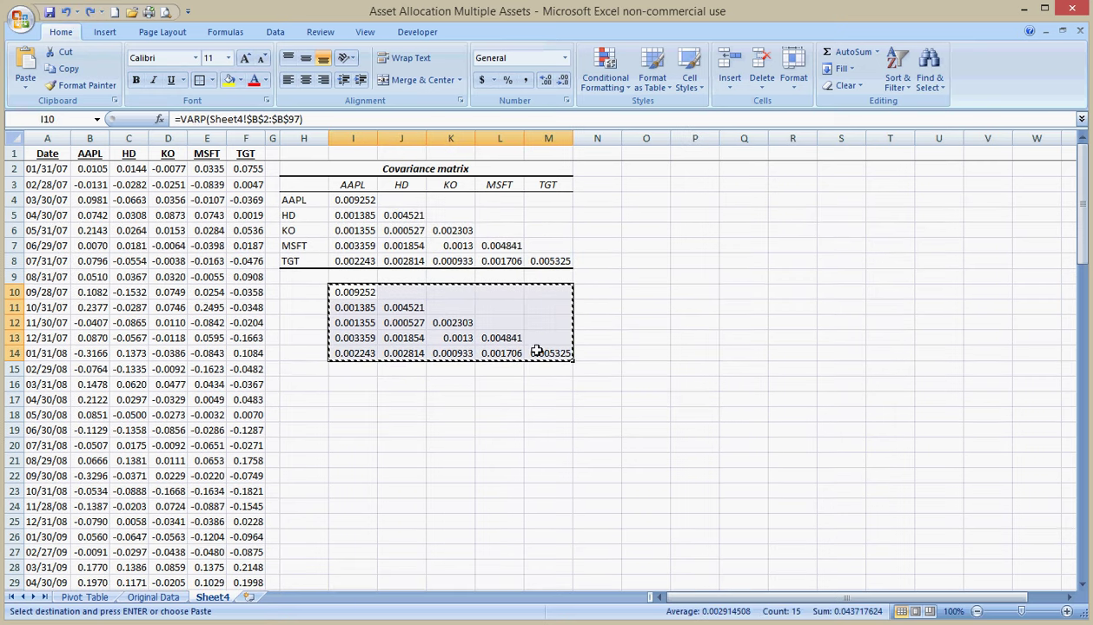
pyautogui.click(363, 201)
pyautogui.rightClick(367, 206)
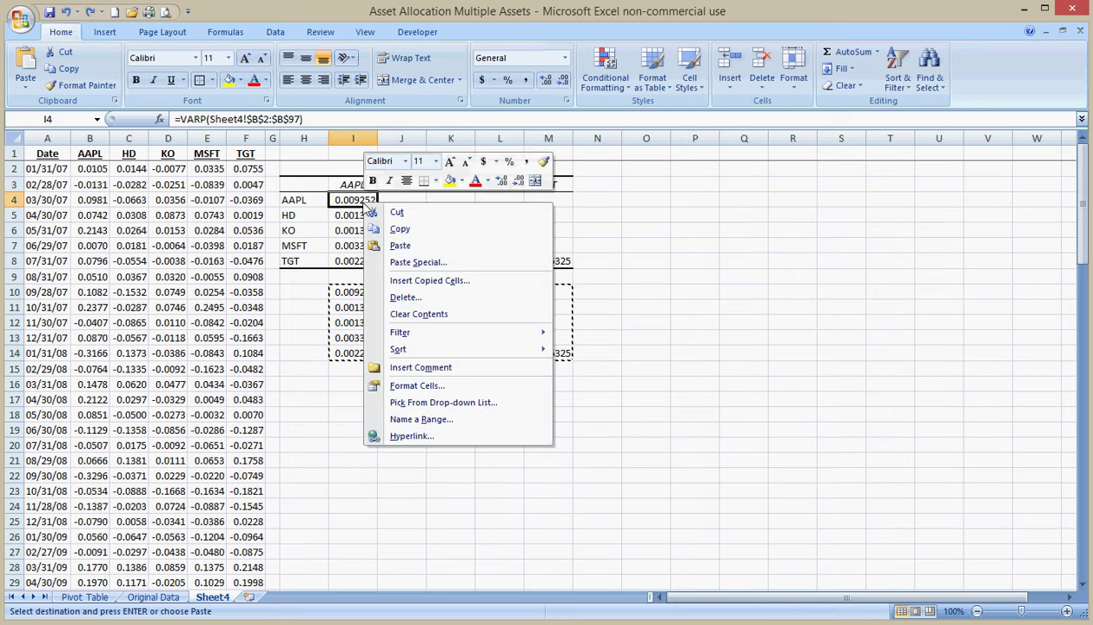
pyautogui.click(402, 259)
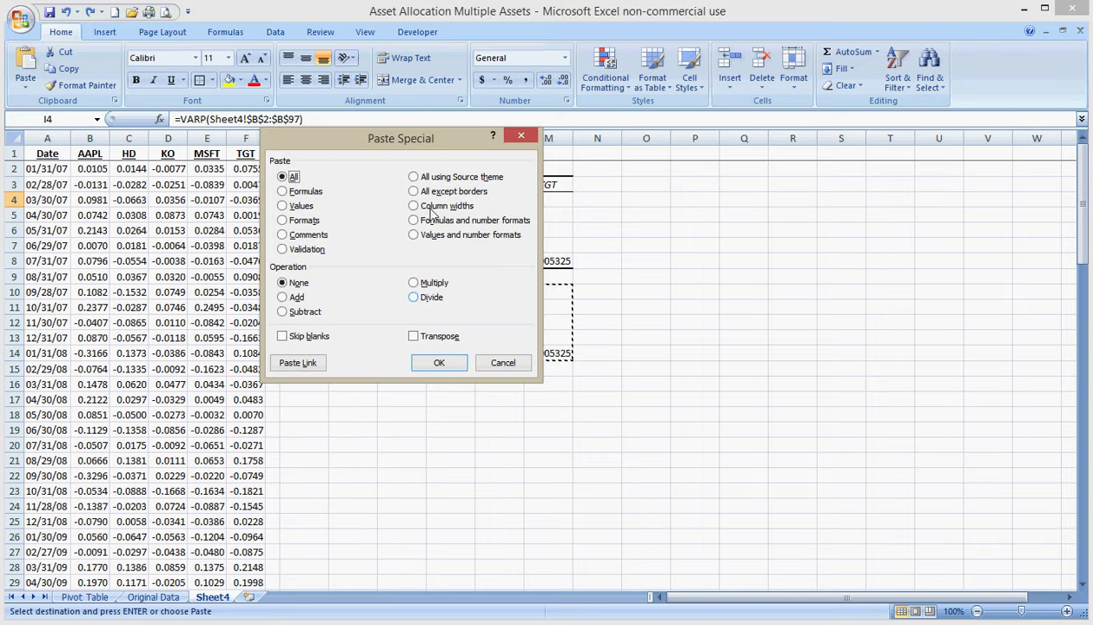
pyautogui.moveTo(420, 152); pyautogui.dragTo(809, 151)
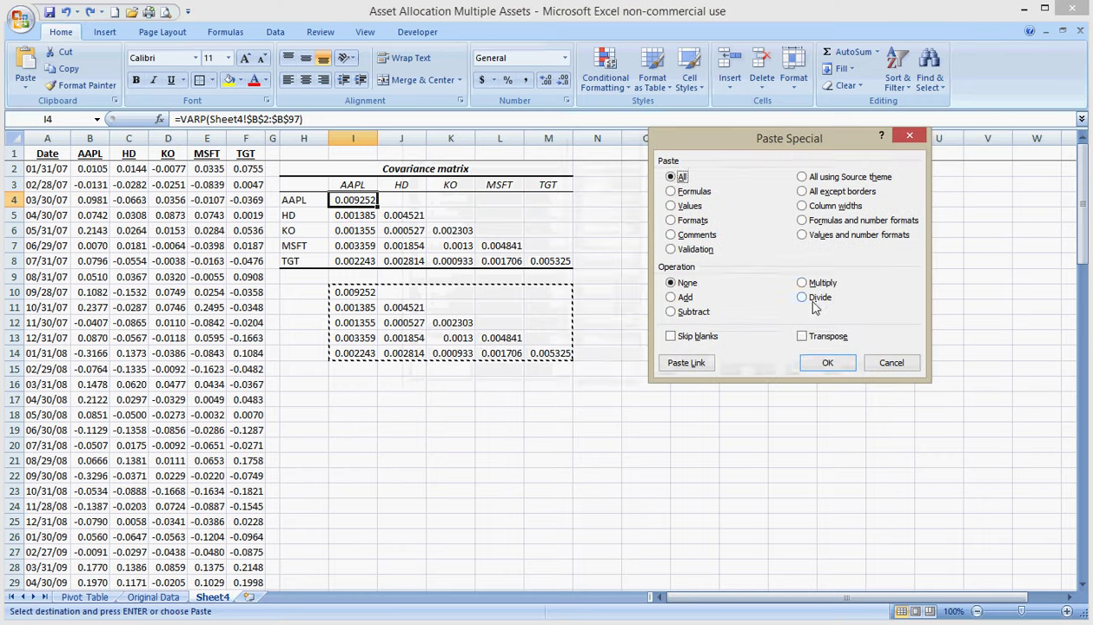
pyautogui.click(801, 336)
pyautogui.click(673, 338)
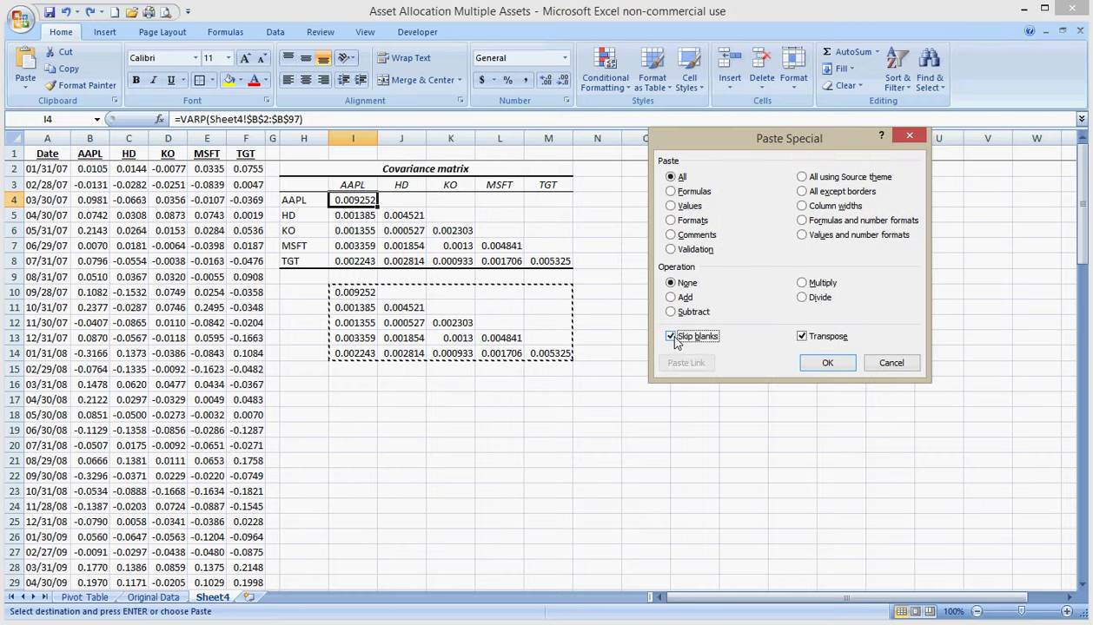
pyautogui.click(670, 206)
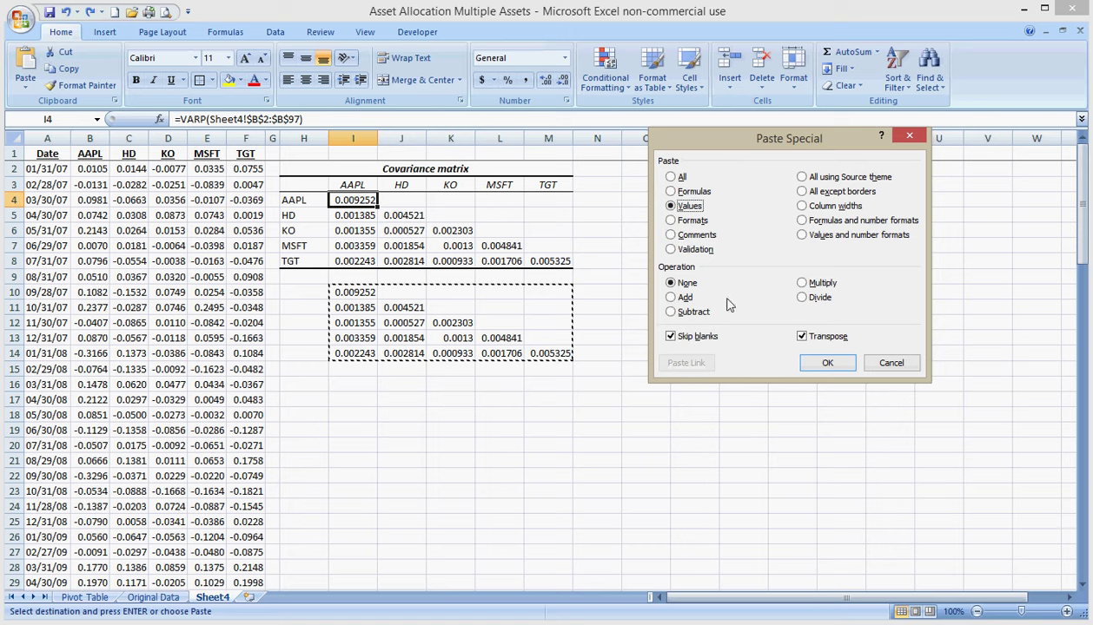
pyautogui.click(827, 363)
pyautogui.click(734, 358)
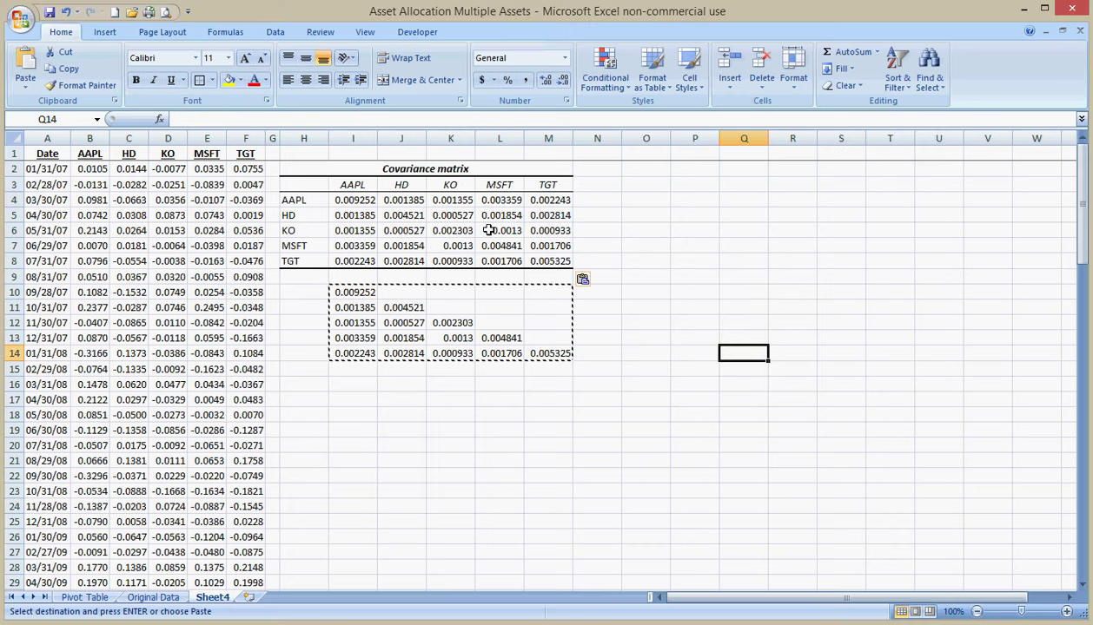
# Format the covariance matrix I4:M8 as Number with four decimals.
pyautogui.moveTo(359, 200); pyautogui.dragTo(534, 255)
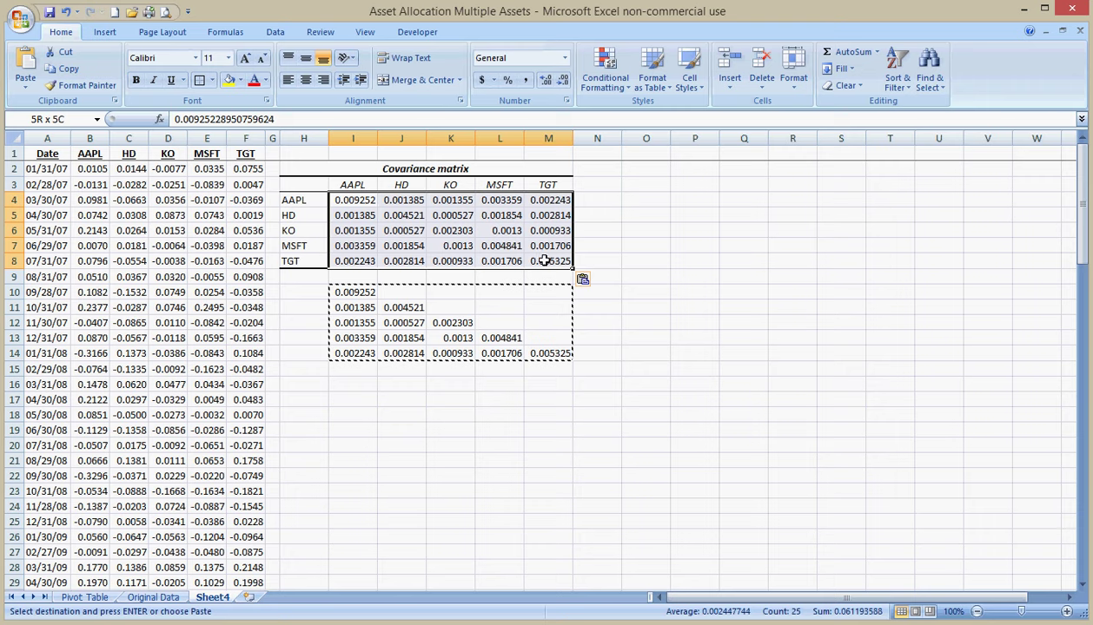
pyautogui.click(564, 58)
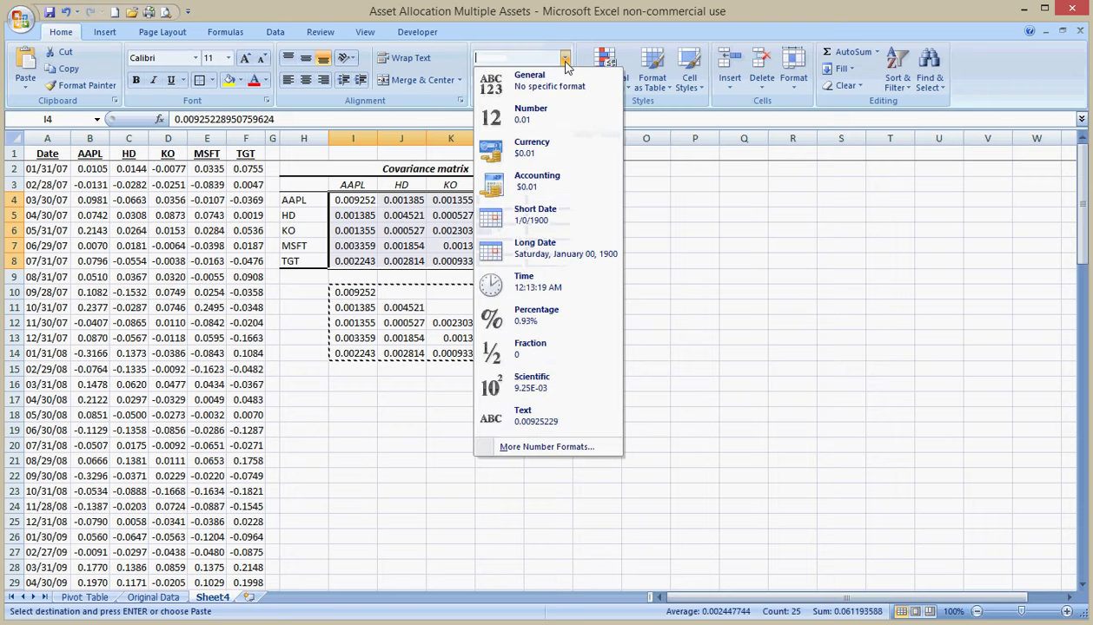
pyautogui.click(540, 120)
pyautogui.click(546, 80)
pyautogui.click(545, 80)
# Clear the contents of the temporary copy in I10:M14.
pyautogui.moveTo(352, 294); pyautogui.dragTo(539, 350)
pyautogui.rightClick(512, 318)
pyautogui.click(563, 433)
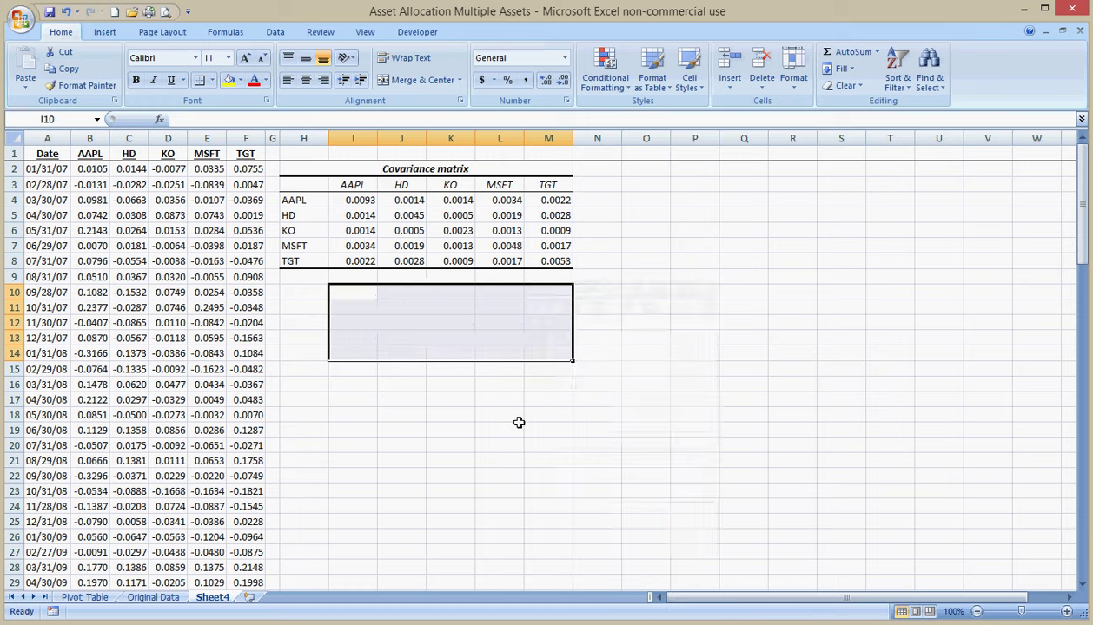
pyautogui.click(458, 399)
# Look at border styles for I14:M14 without applying one, then select cell I11.
pyautogui.moveTo(360, 357); pyautogui.dragTo(558, 349)
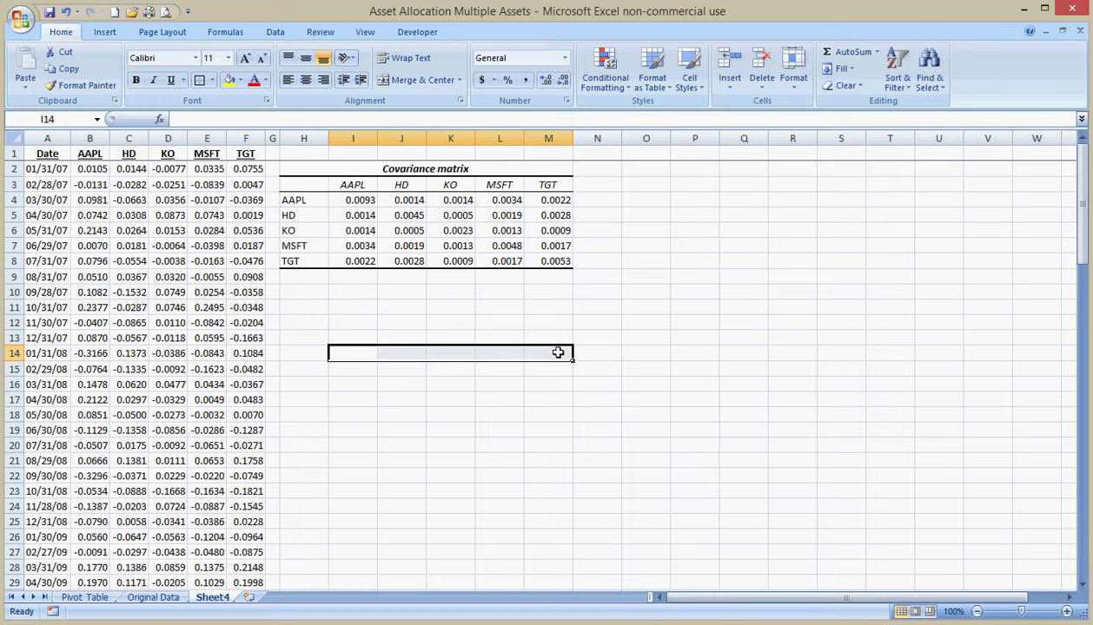
pyautogui.click(212, 80)
pyautogui.click(353, 302)
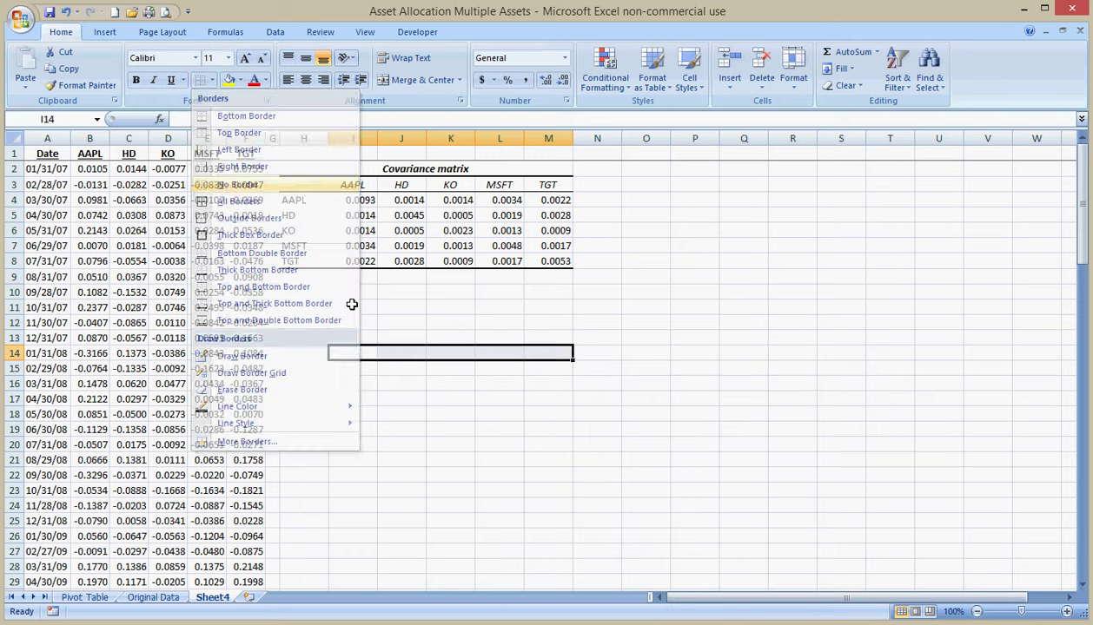
pyautogui.click(360, 308)
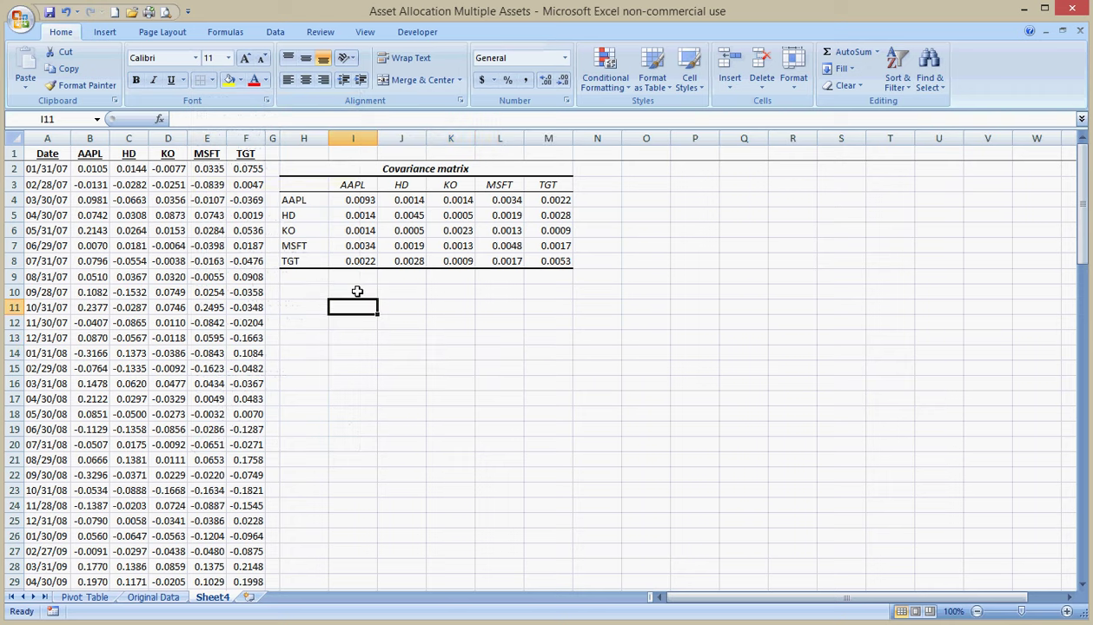
# Enter 12 in I11 and Paste Special Multiply it onto the covariance matrix I4:M8.
pyautogui.write('12')
pyautogui.press('Return')
pyautogui.press('Up')
pyautogui.hotkey('ctrl', 'c')
pyautogui.moveTo(354, 196); pyautogui.dragTo(560, 258)
pyautogui.rightClick(533, 233)
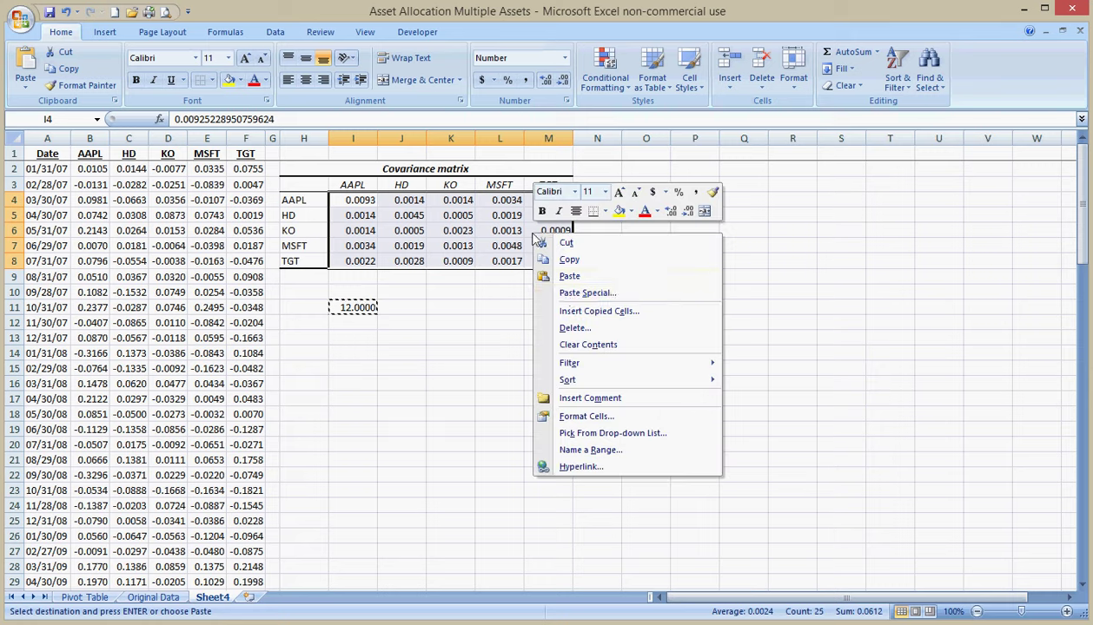
pyautogui.click(566, 295)
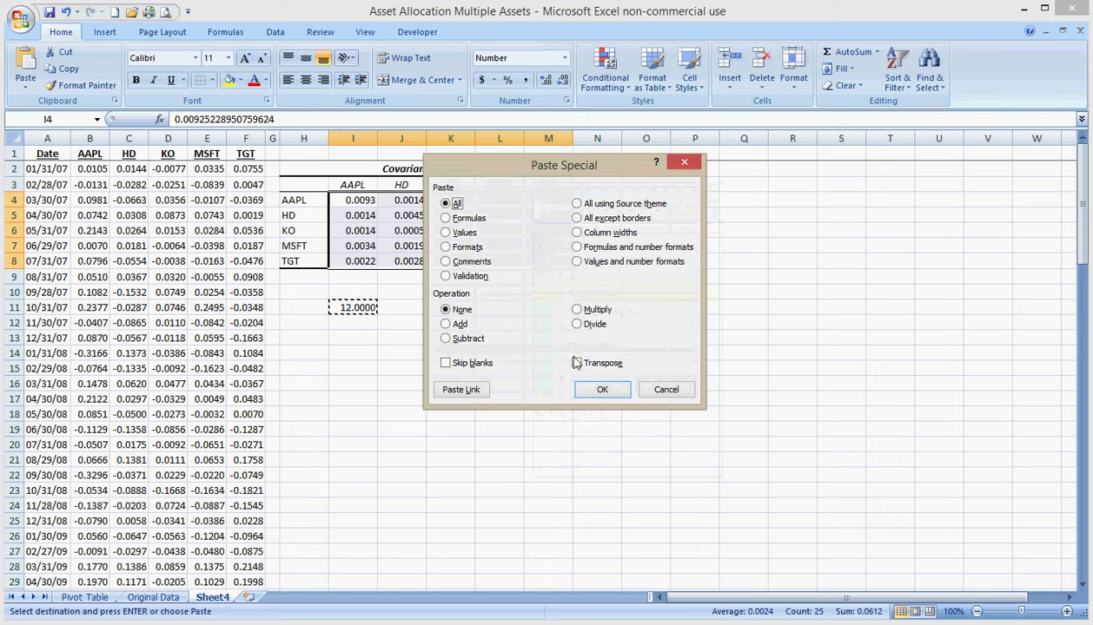
pyautogui.click(577, 310)
pyautogui.click(602, 389)
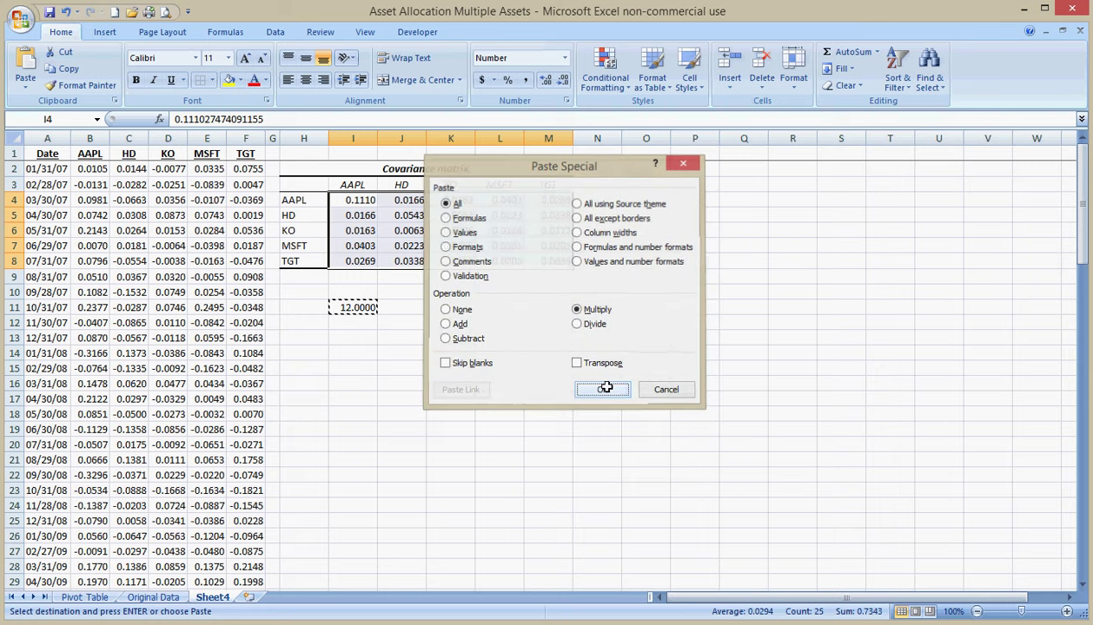
pyautogui.click(520, 352)
# Delete the helper value 12 from cell I11.
pyautogui.press('Left')
pyautogui.press('Left')
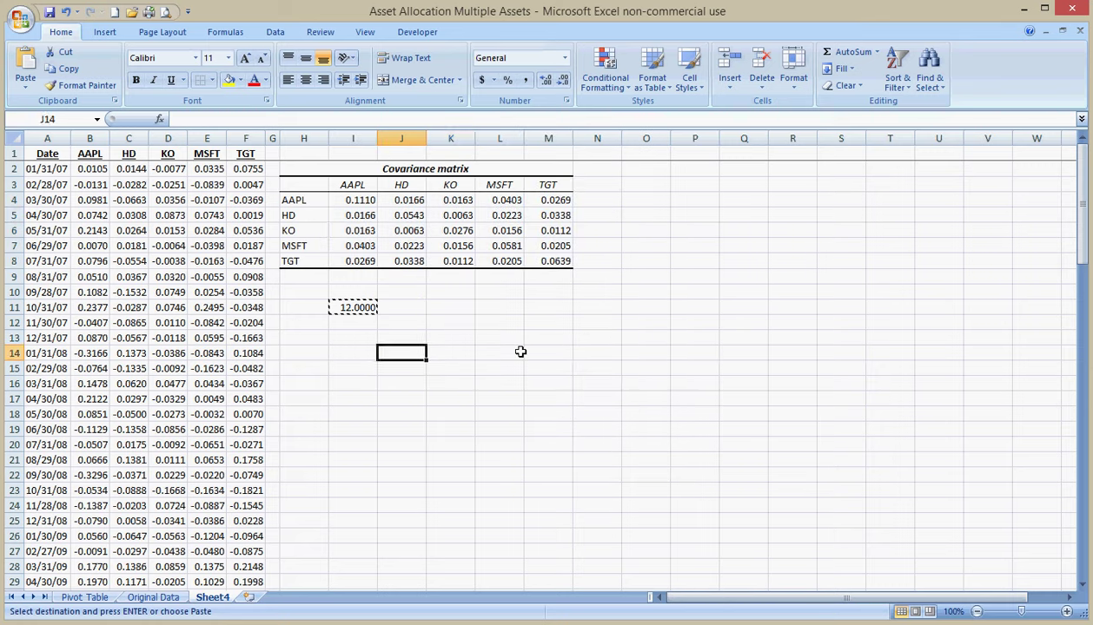
pyautogui.press('Escape')
pyautogui.press('Up')
pyautogui.press('Up')
pyautogui.press('Up')
pyautogui.press('Left')
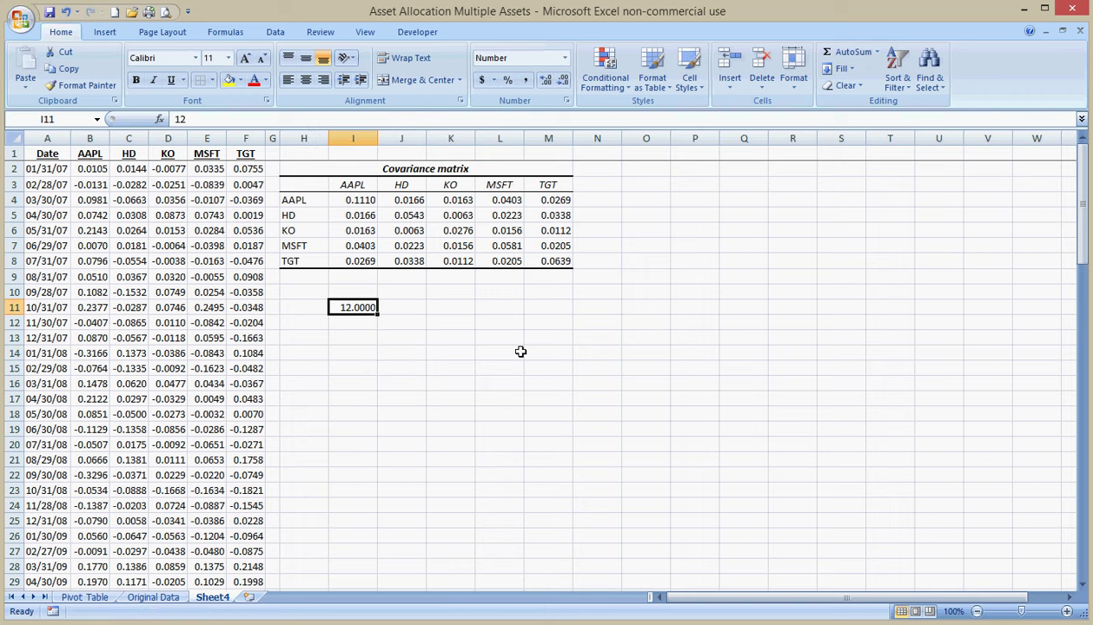
pyautogui.press('Delete')
pyautogui.press('Down')
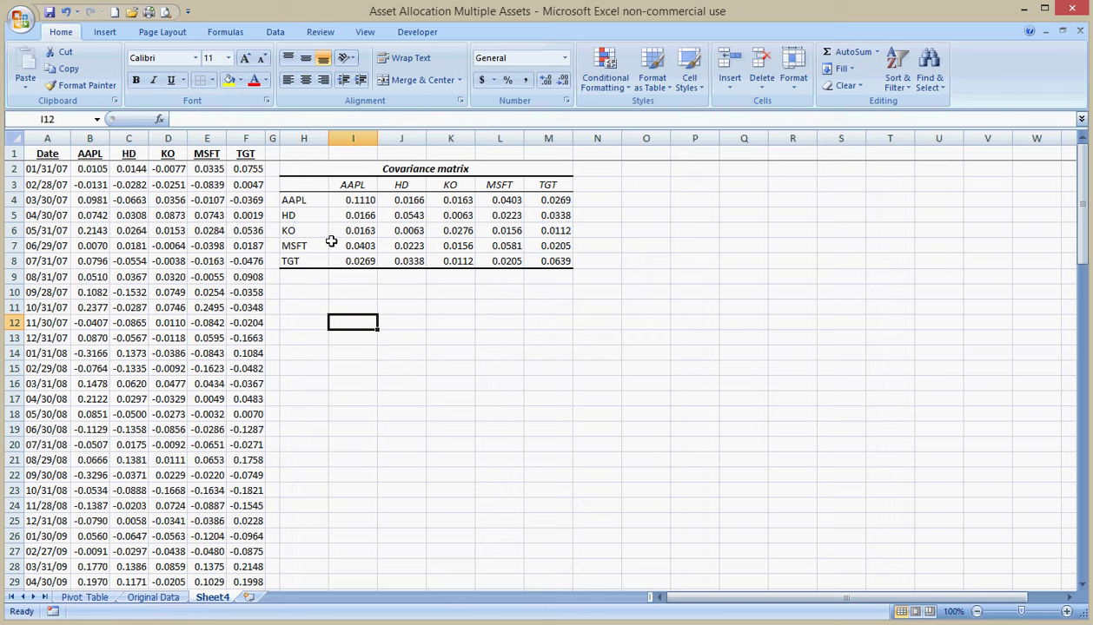
# Copy the tickers AAPL through TGT into O4:O8 and narrow column N.
pyautogui.moveTo(311, 202); pyautogui.dragTo(321, 257)
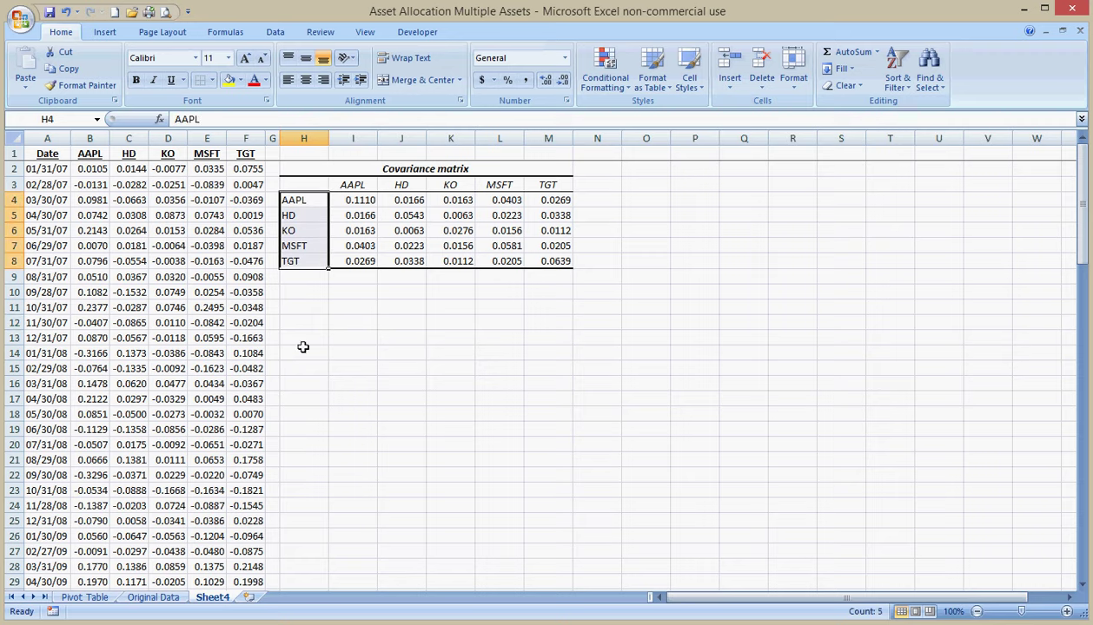
pyautogui.click(199, 355)
pyautogui.hotkey('ctrl', 'Down')
pyautogui.hotkey('ctrl', 'Down')
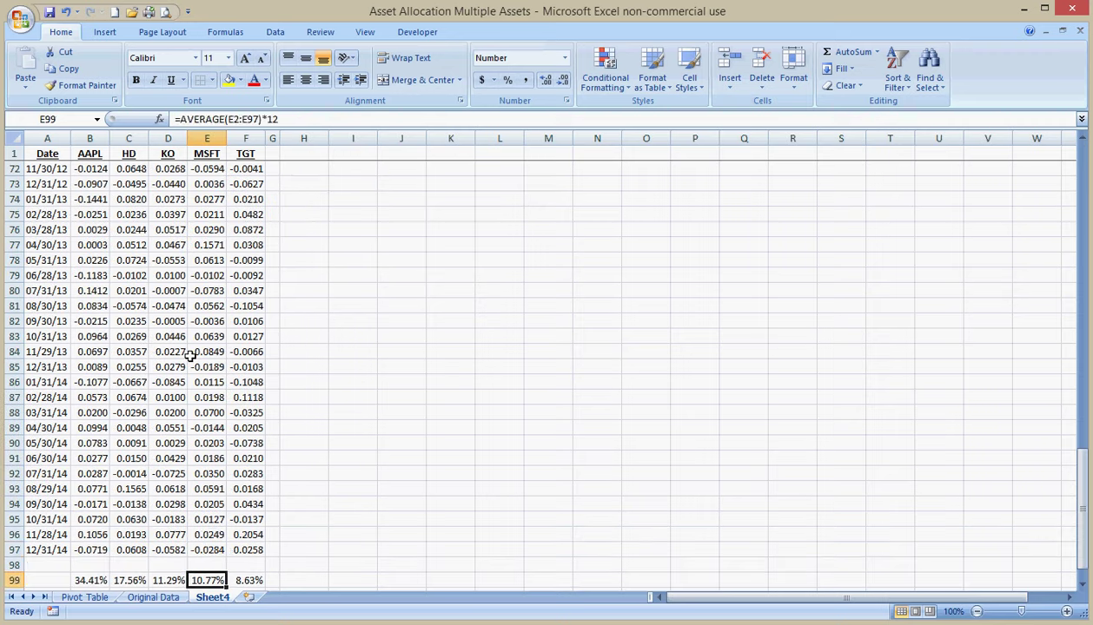
pyautogui.hotkey('ctrl', 'Up')
pyautogui.hotkey('ctrl', 'Up')
pyautogui.press('Down')
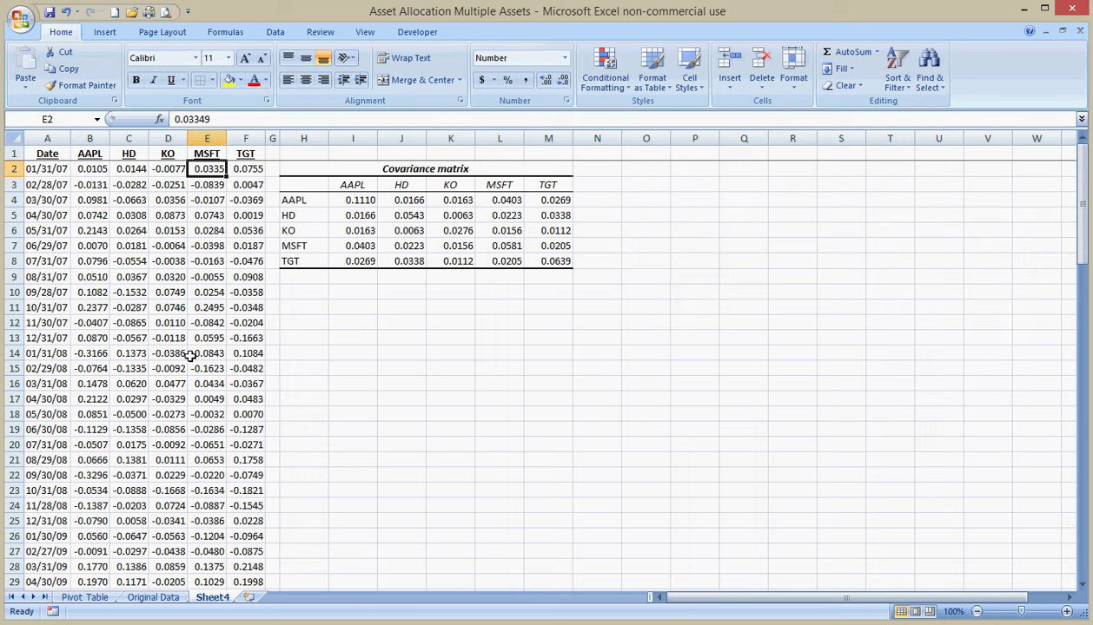
pyautogui.press('Right')
pyautogui.press('Right')
pyautogui.press('Right')
pyautogui.press('Right')
pyautogui.moveTo(298, 201); pyautogui.dragTo(300, 255)
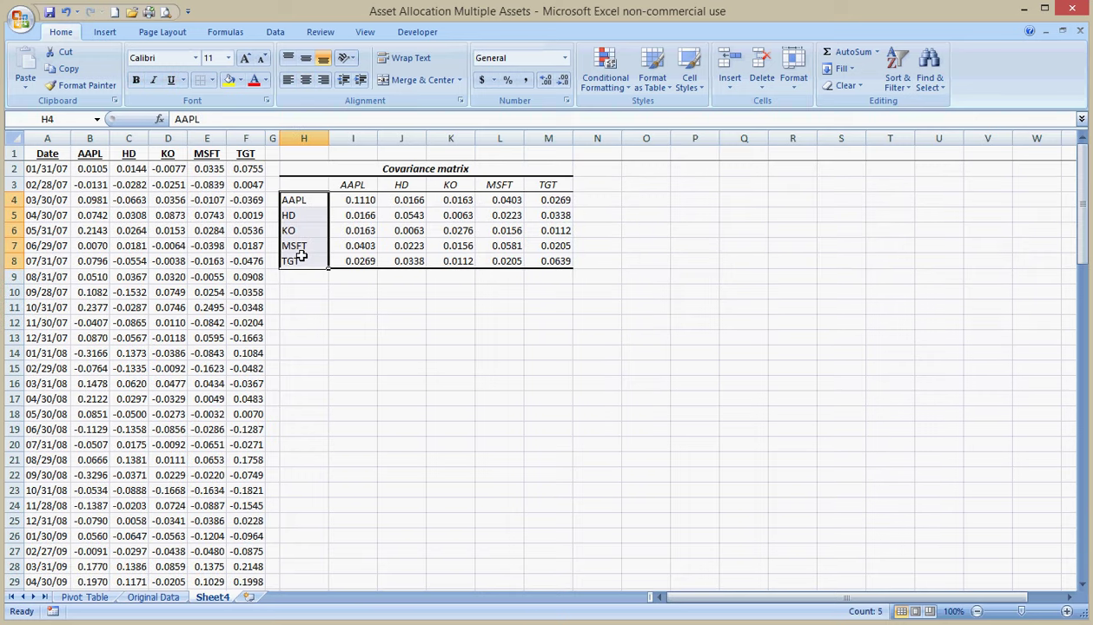
pyautogui.hotkey('ctrl', 'c')
pyautogui.press('Right')
pyautogui.press('Right')
pyautogui.press('Right')
pyautogui.press('Right')
pyautogui.press('Right')
pyautogui.press('Right')
pyautogui.press('Right')
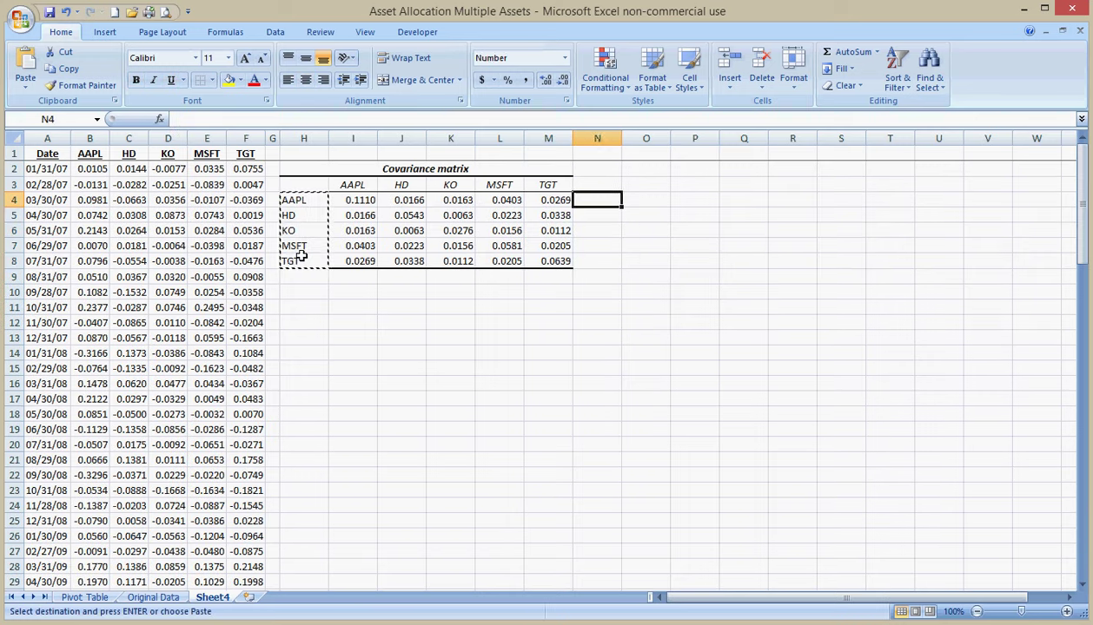
pyautogui.hotkey('ctrl', 'v')
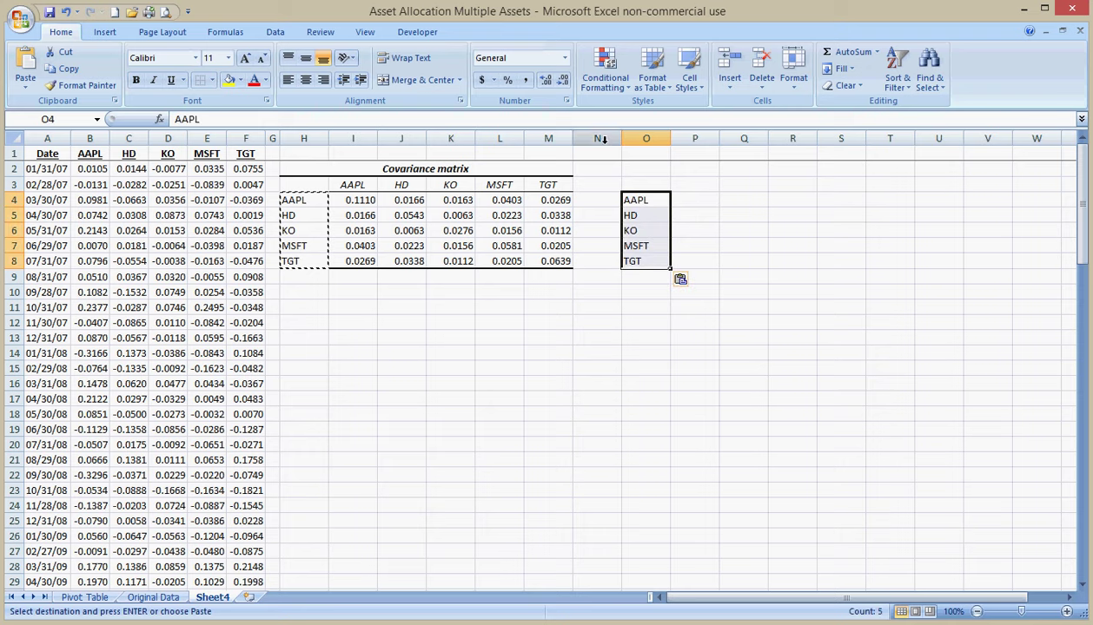
pyautogui.moveTo(622, 140); pyautogui.dragTo(589, 140)
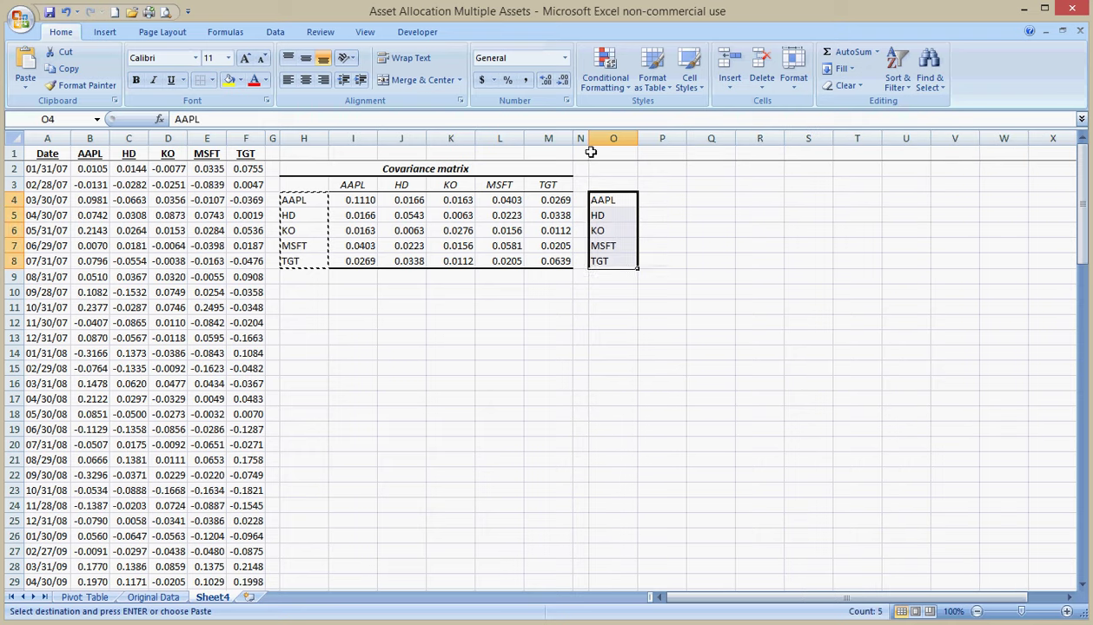
# Add bold, non-italic headers 'Stocks' in O3 and 'Returns' in P3.
pyautogui.click(615, 180)
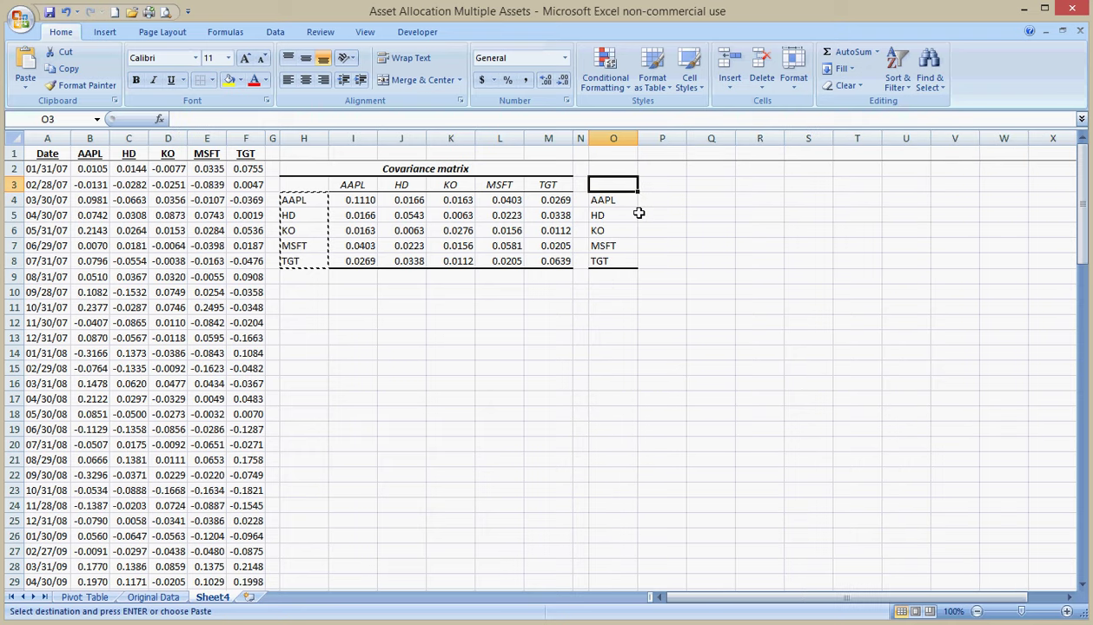
pyautogui.write('Stocks')
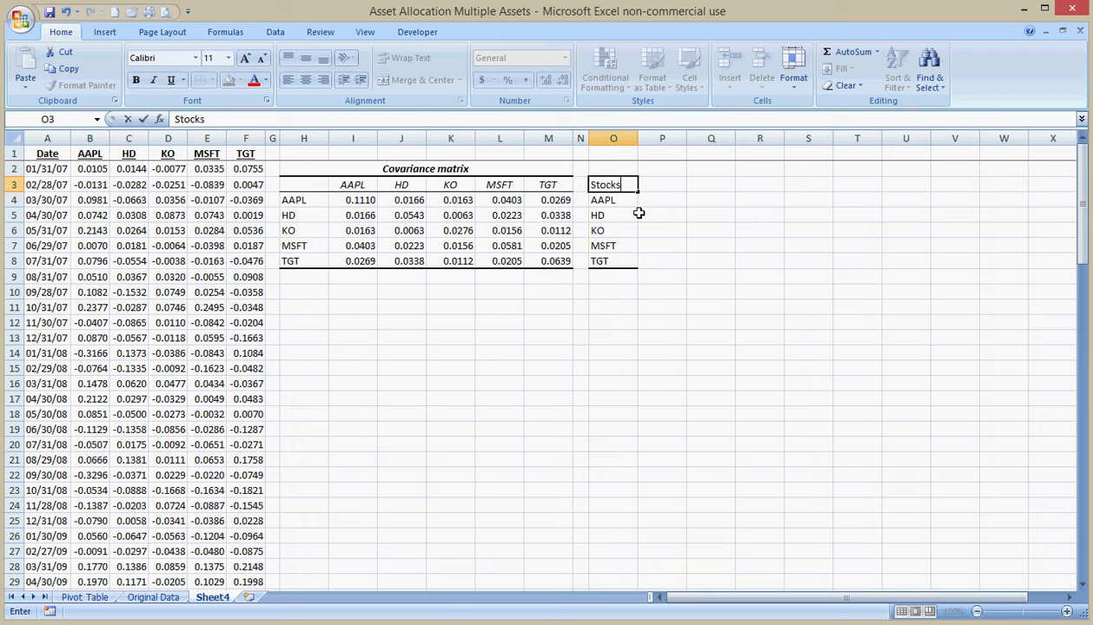
pyautogui.press('Return')
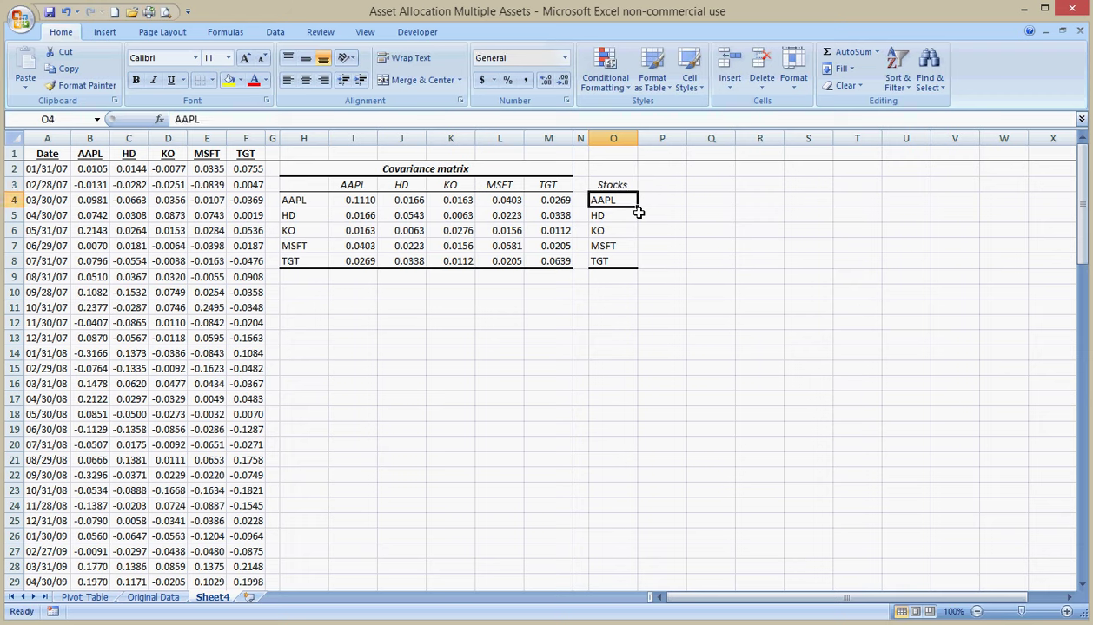
pyautogui.press('Up')
pyautogui.press('Right')
pyautogui.write('R')
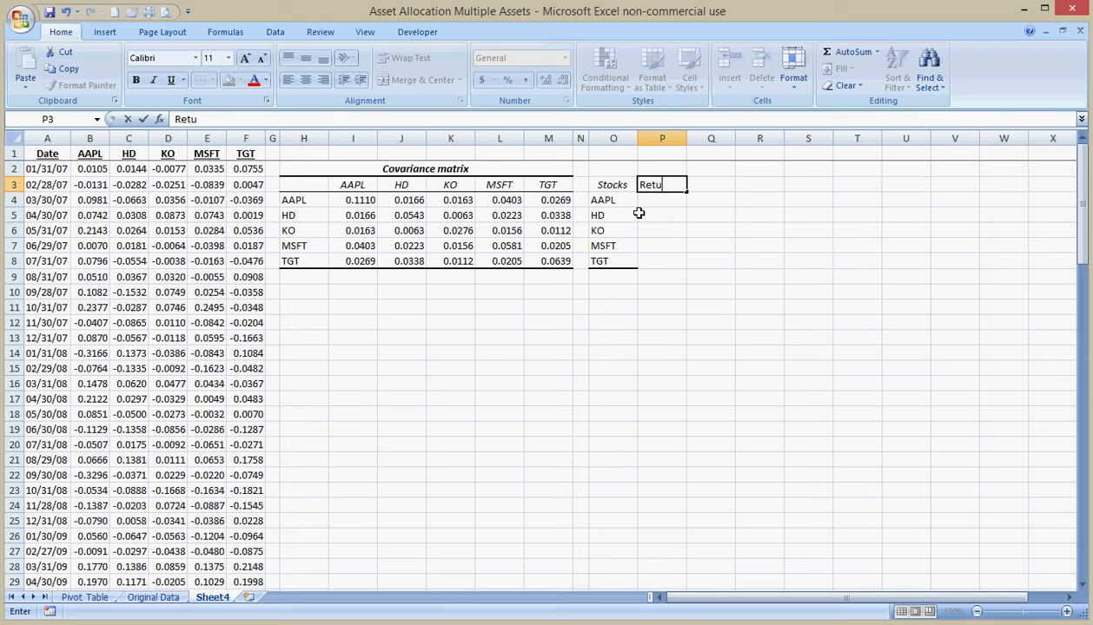
pyautogui.write('eturns')
pyautogui.press('Return')
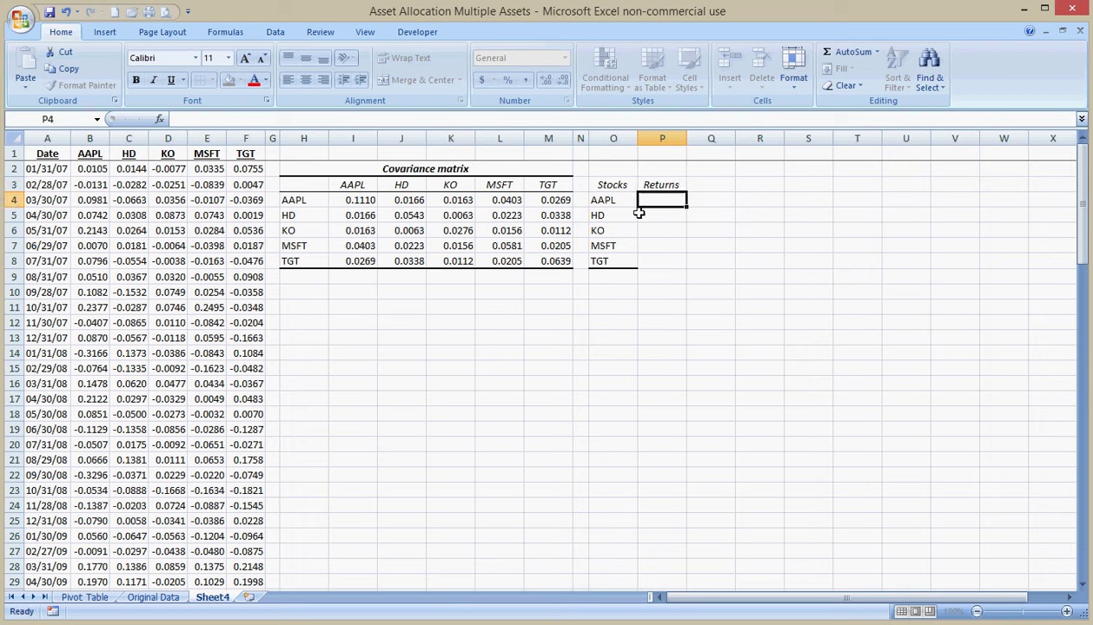
pyautogui.moveTo(612, 185); pyautogui.dragTo(643, 186)
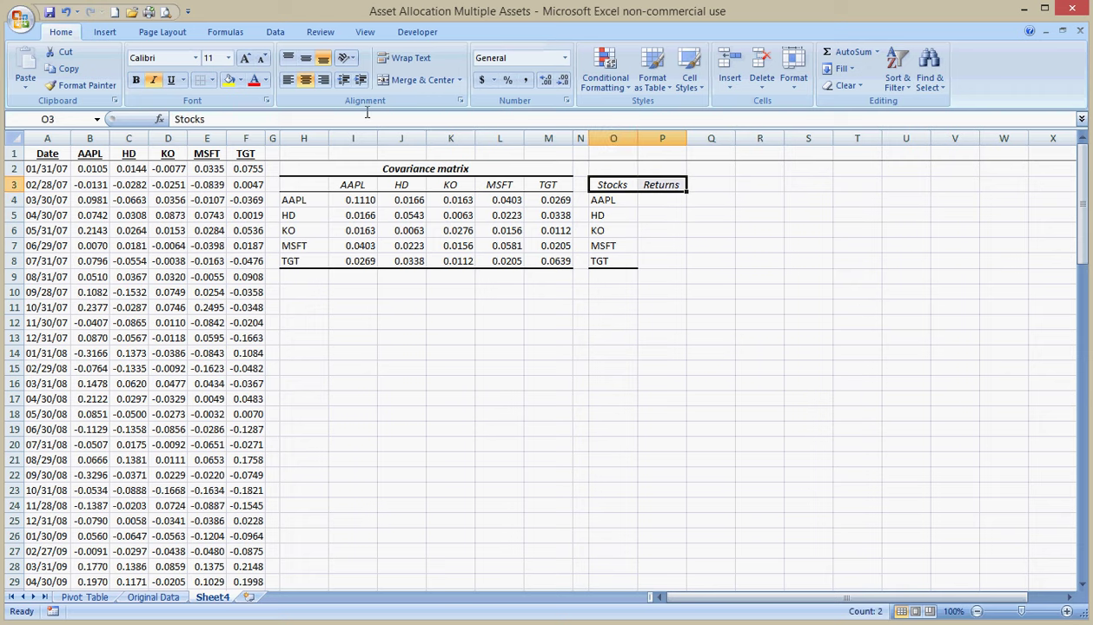
pyautogui.click(153, 80)
pyautogui.click(137, 80)
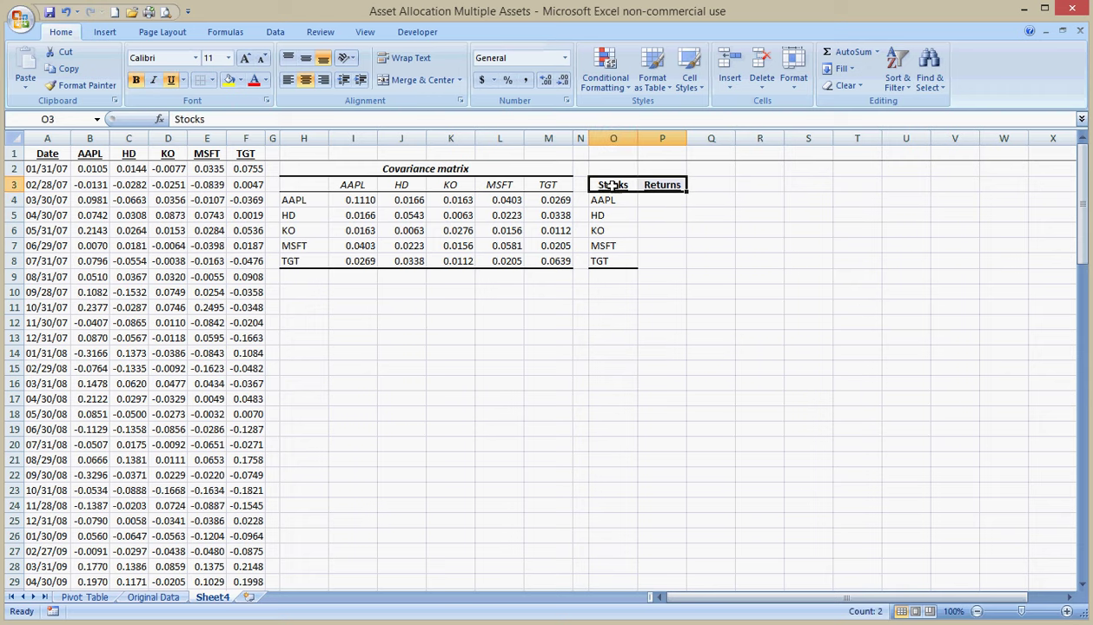
# Draw an outside border around the table O3:P8.
pyautogui.moveTo(613, 185); pyautogui.dragTo(645, 259)
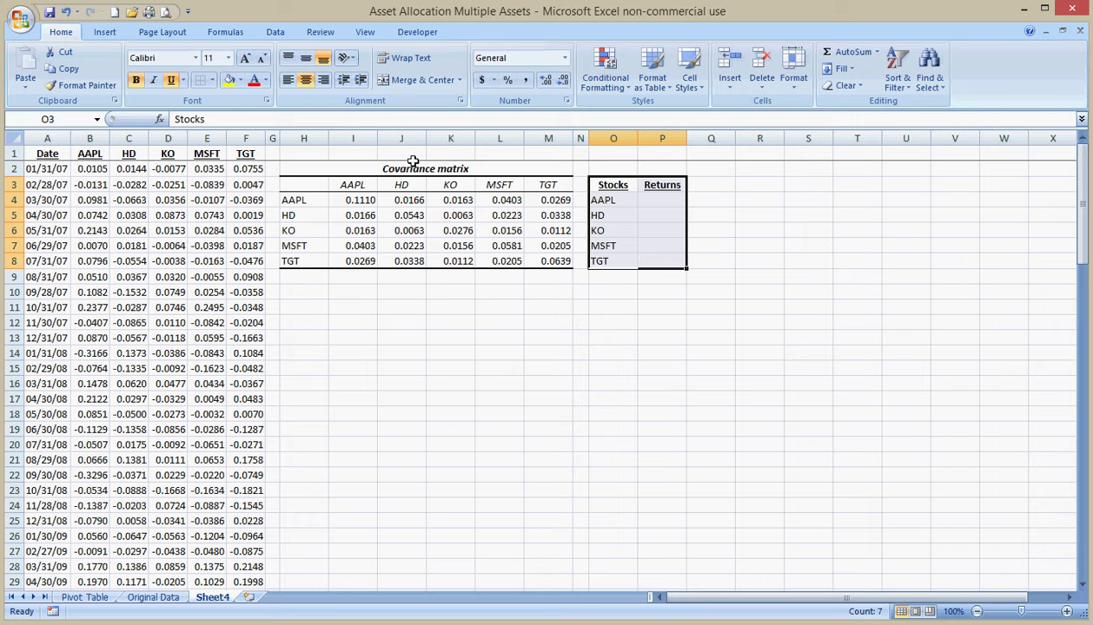
pyautogui.click(212, 80)
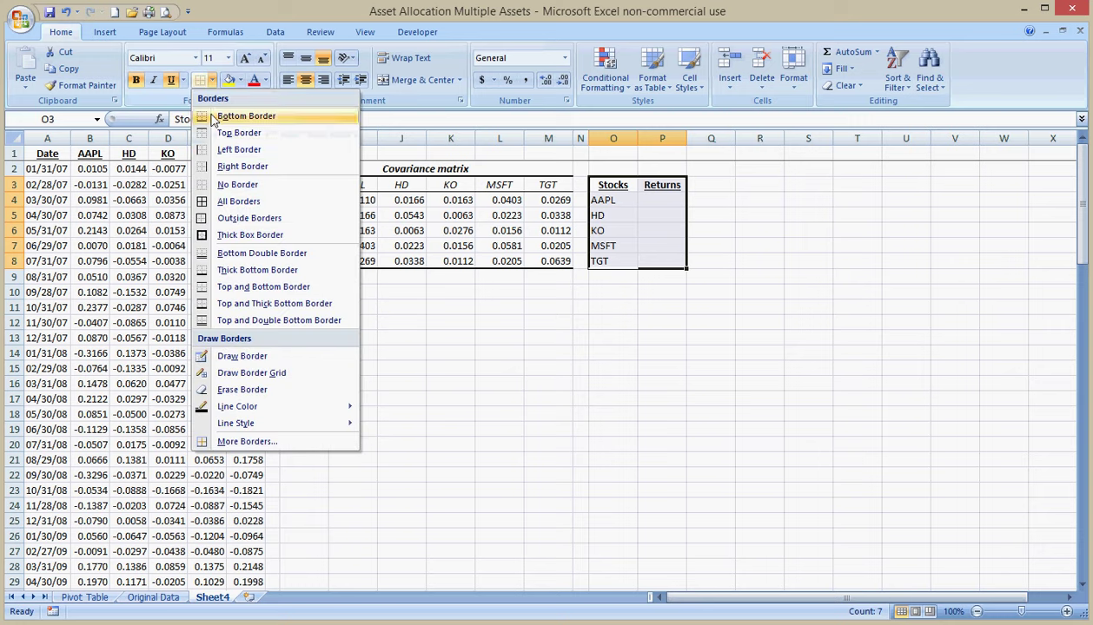
pyautogui.click(249, 218)
pyautogui.click(578, 353)
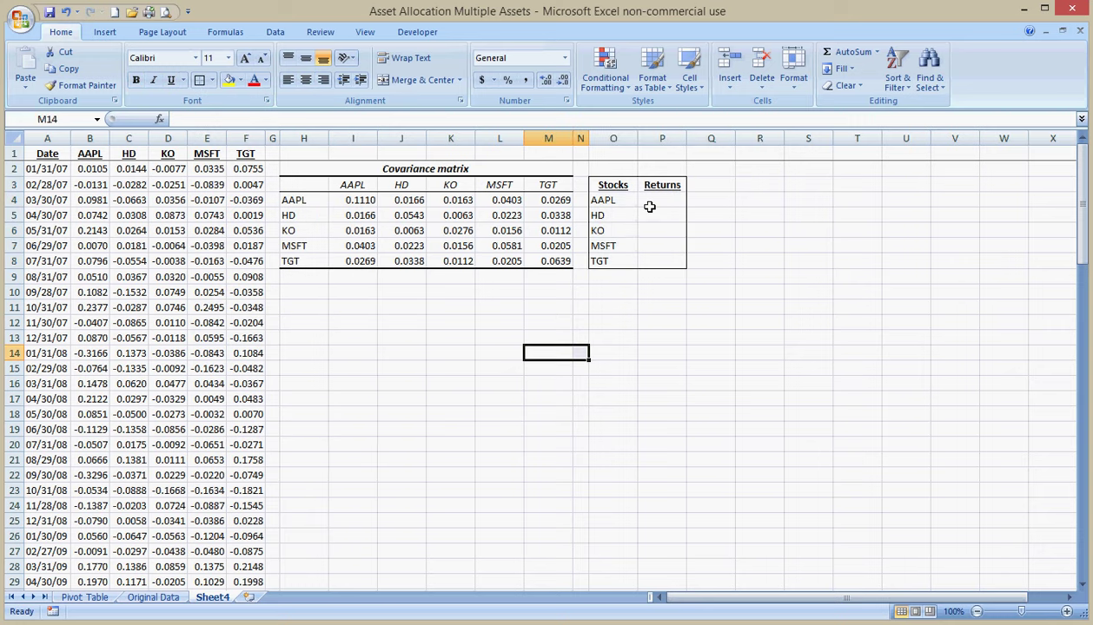
pyautogui.moveTo(650, 203); pyautogui.dragTo(649, 261)
# Fill P4:P8 with the array formula =TRANSPOSE(B99:F99).
pyautogui.click(427, 119)
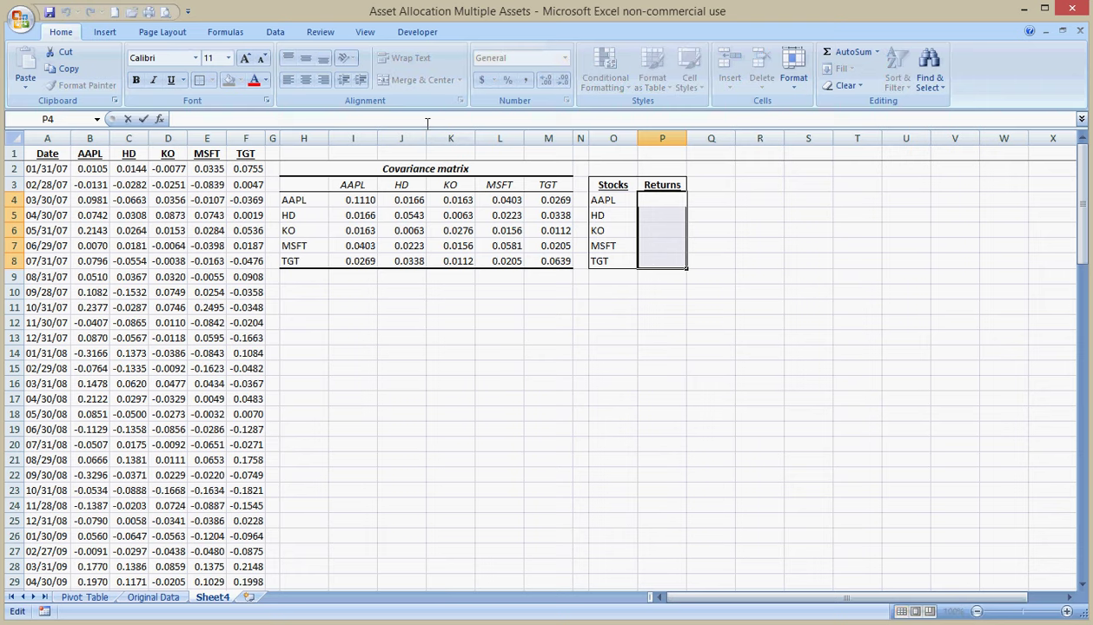
pyautogui.write('=tr')
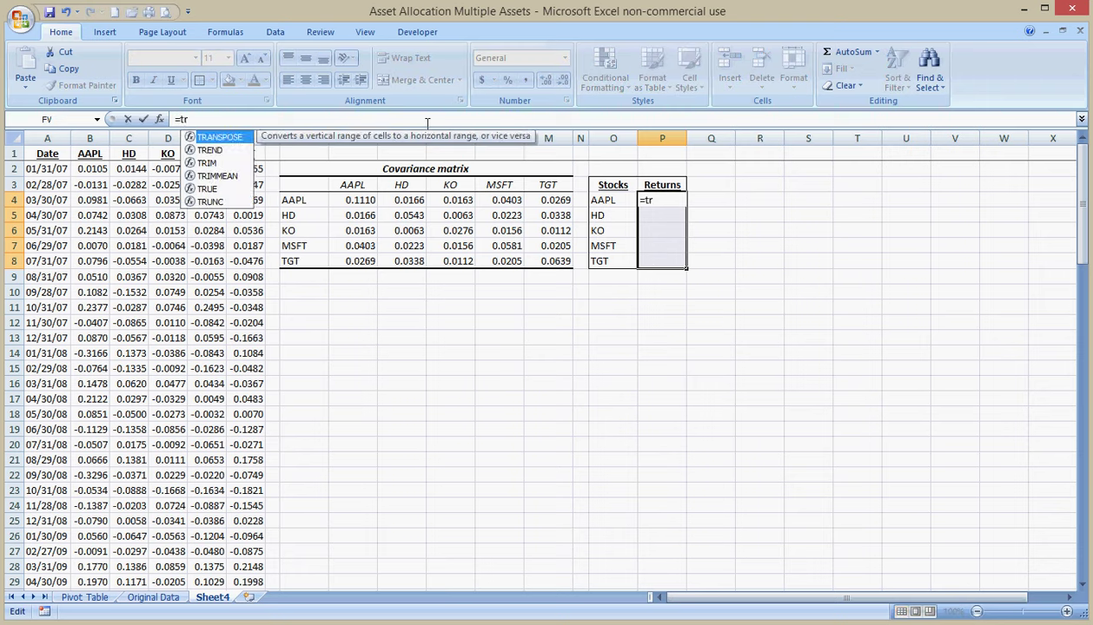
pyautogui.press('Tab')
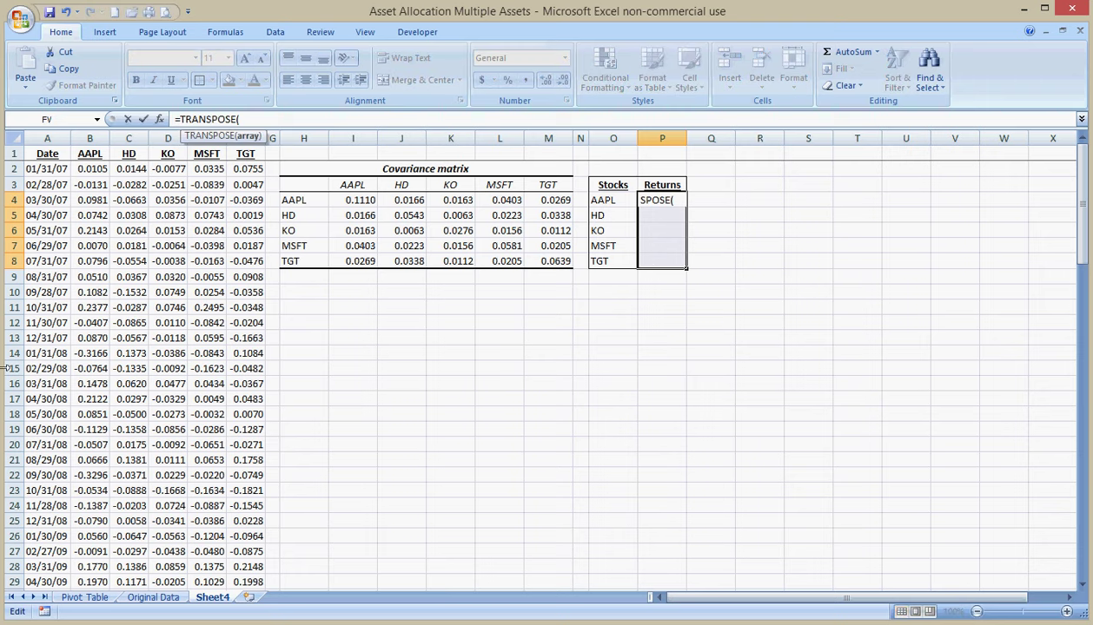
pyautogui.click(51, 361)
pyautogui.hotkey('ctrl', 'Down')
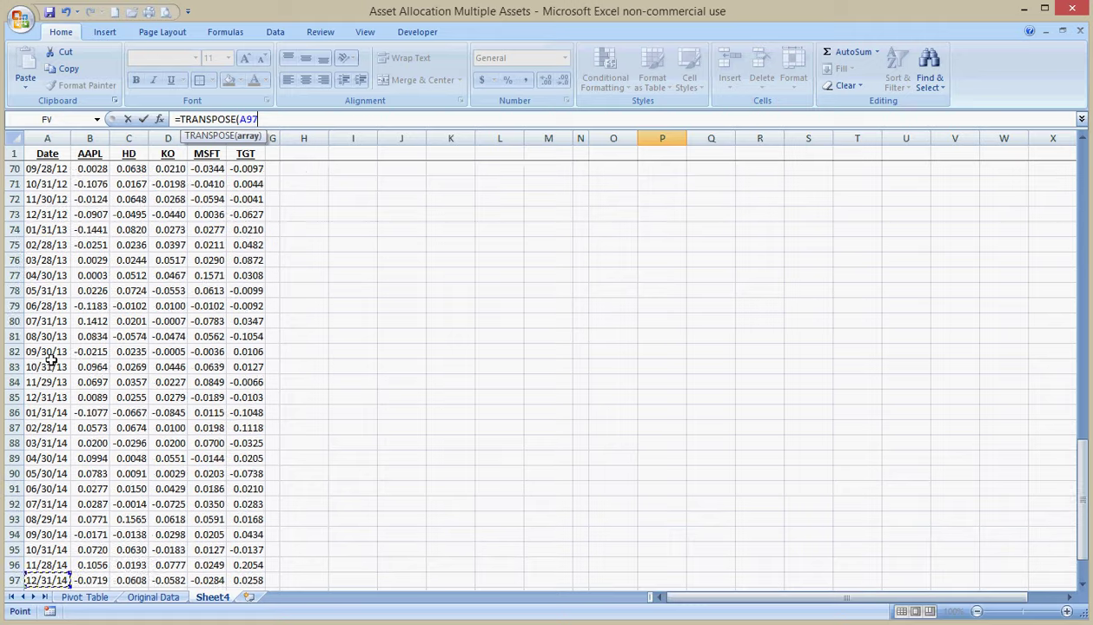
pyautogui.press('Down')
pyautogui.press('Down')
pyautogui.press('Down')
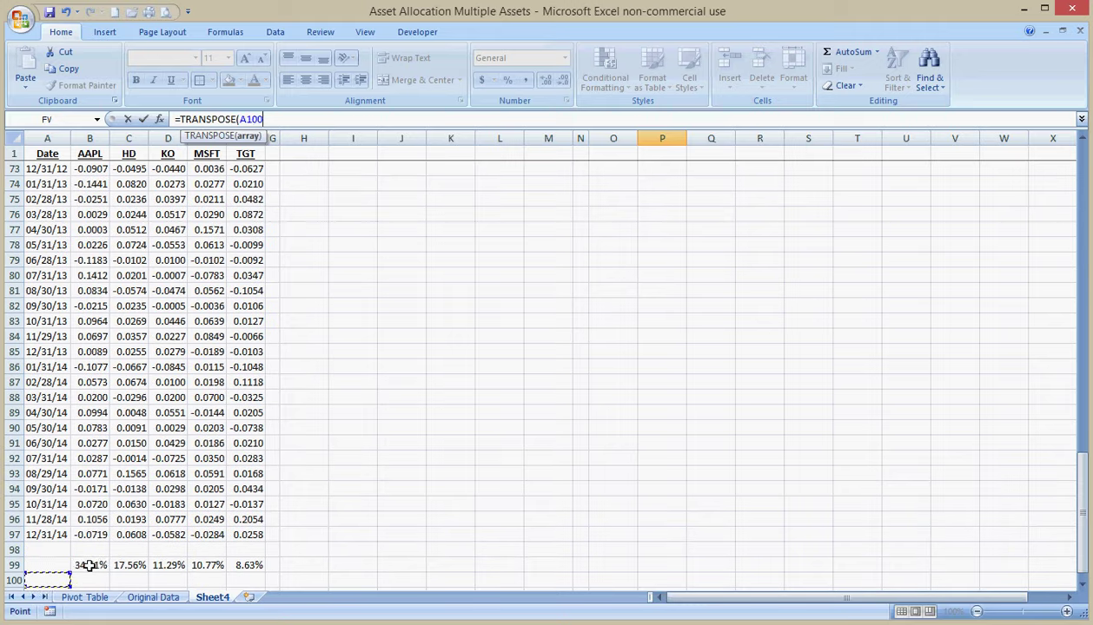
pyautogui.moveTo(90, 565); pyautogui.dragTo(235, 565)
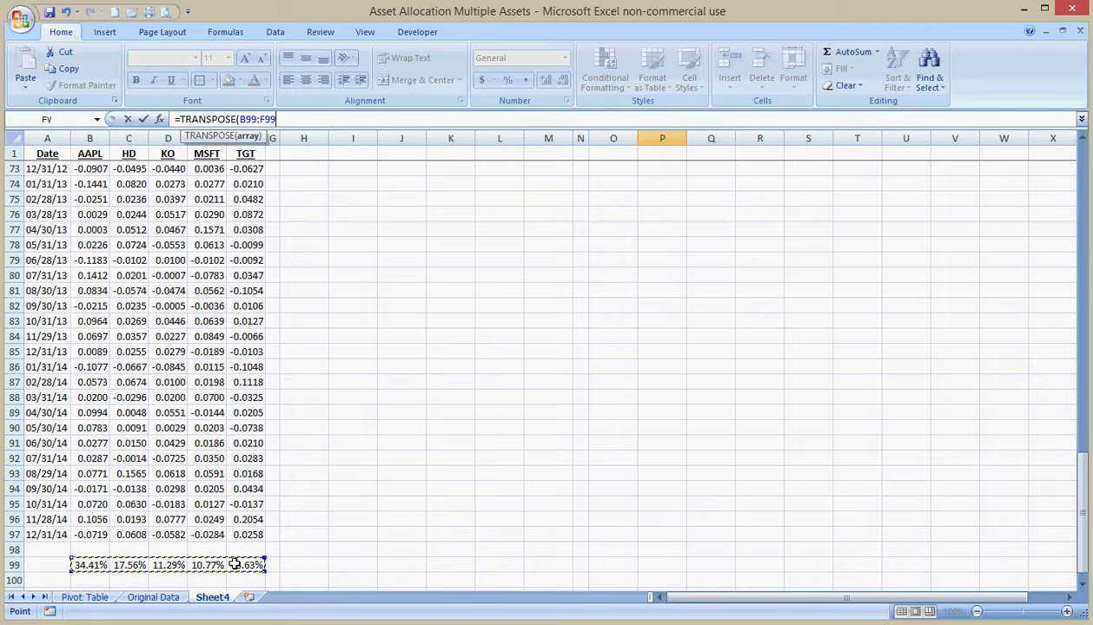
pyautogui.write(')')
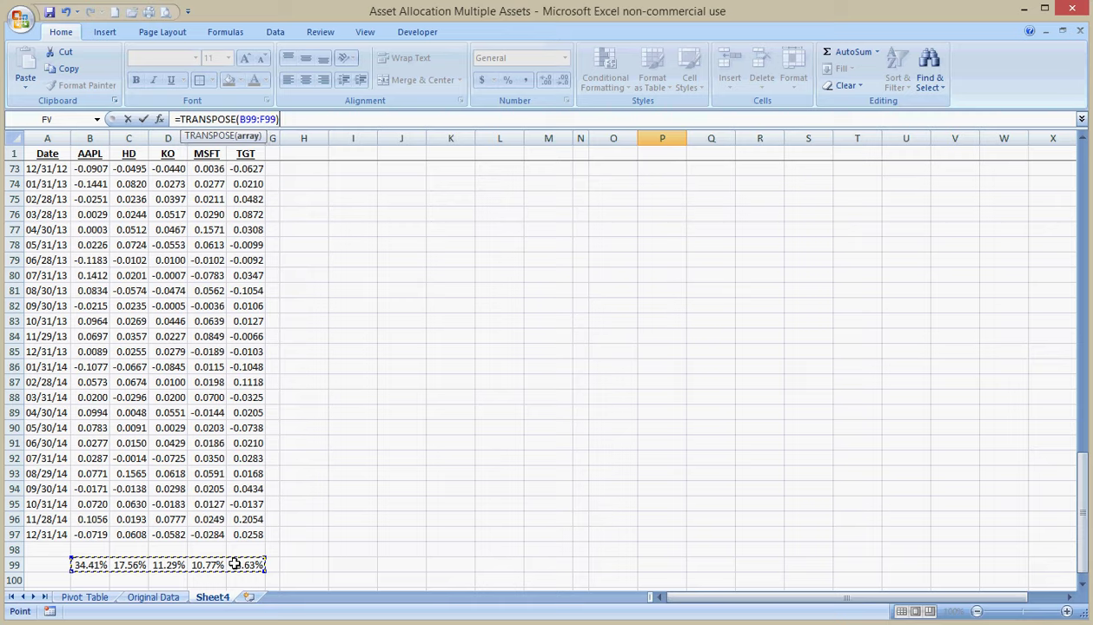
pyautogui.hotkey('ctrl', 'shift', 'Return')
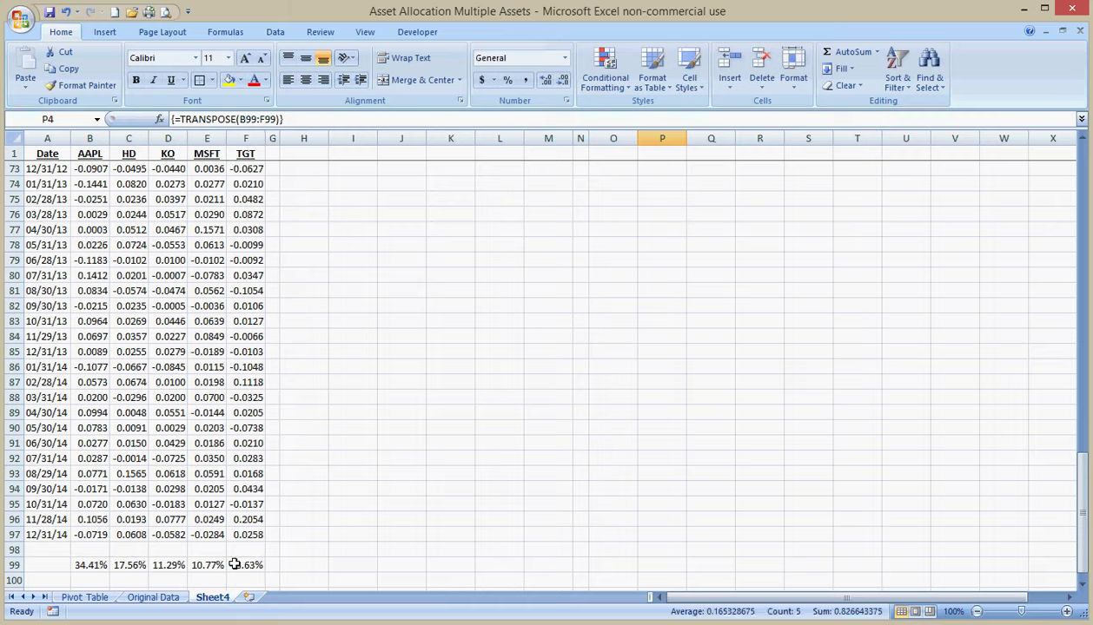
pyautogui.press('Down')
pyautogui.press('Down')
pyautogui.press('Down')
pyautogui.press('Down')
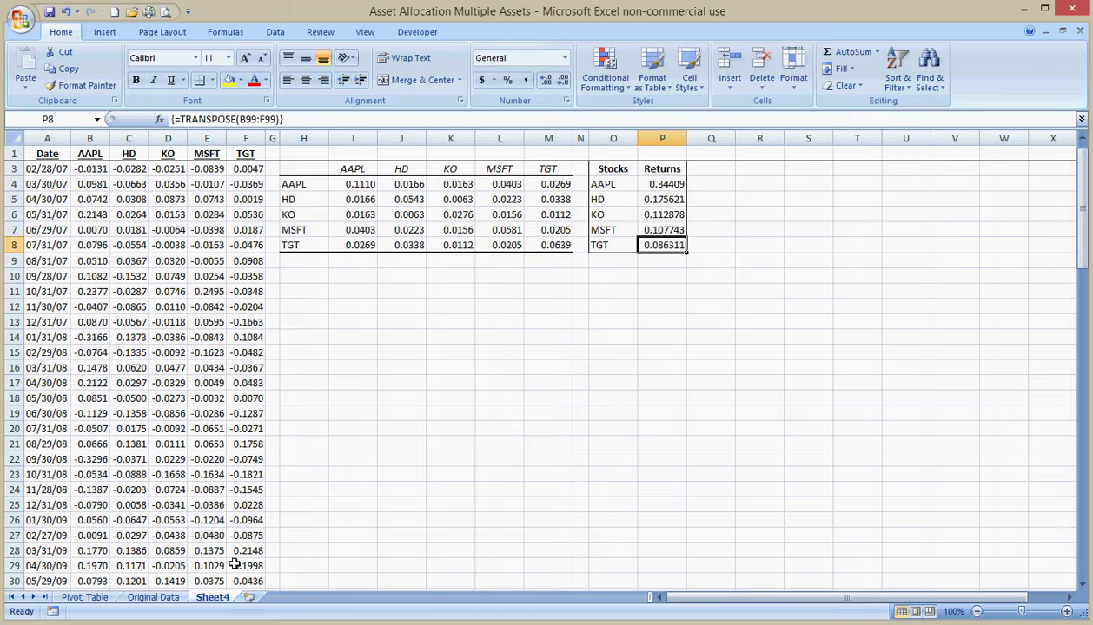
pyautogui.press('Up')
pyautogui.press('Up')
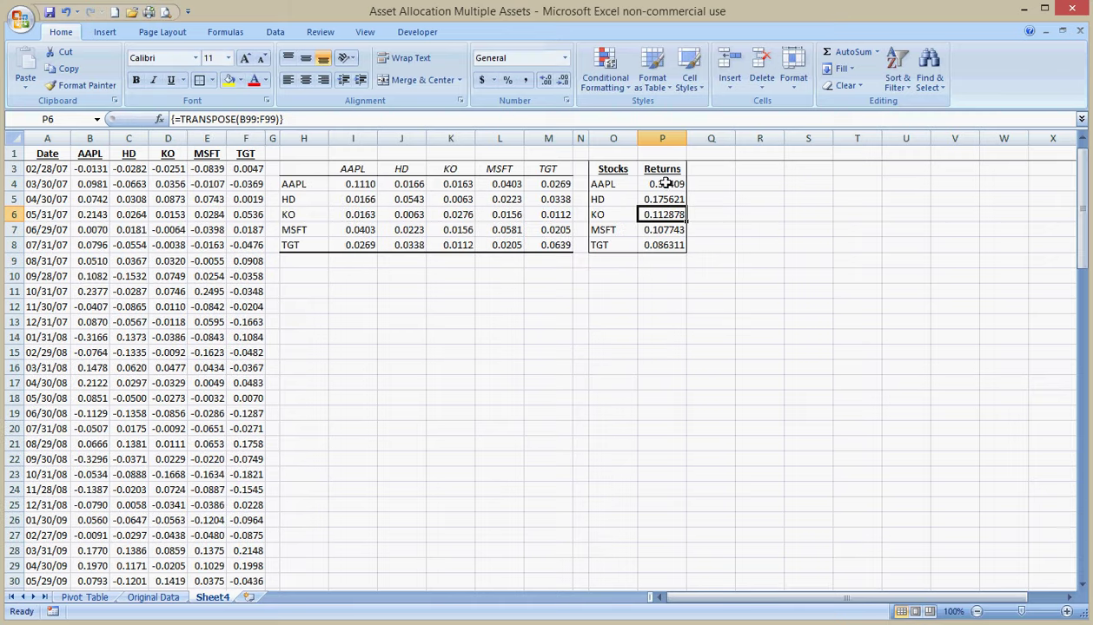
# Format the returns as percentages with two decimals, e.g. 34.41%.
pyautogui.moveTo(664, 184); pyautogui.dragTo(664, 244)
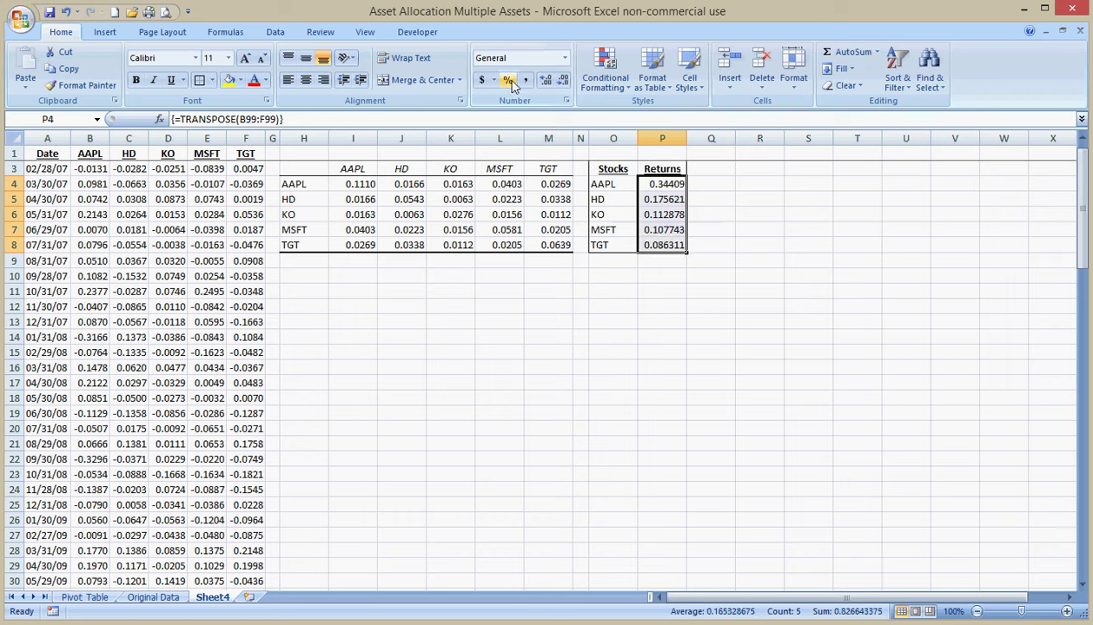
pyautogui.click(508, 79)
pyautogui.click(543, 80)
pyautogui.click(543, 81)
pyautogui.click(467, 291)
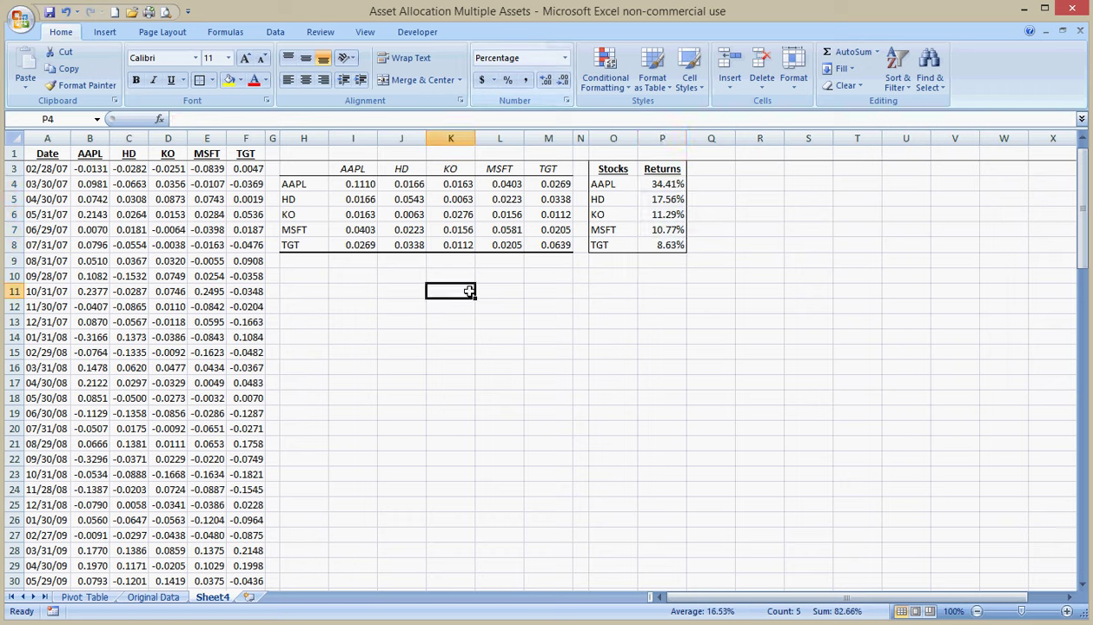